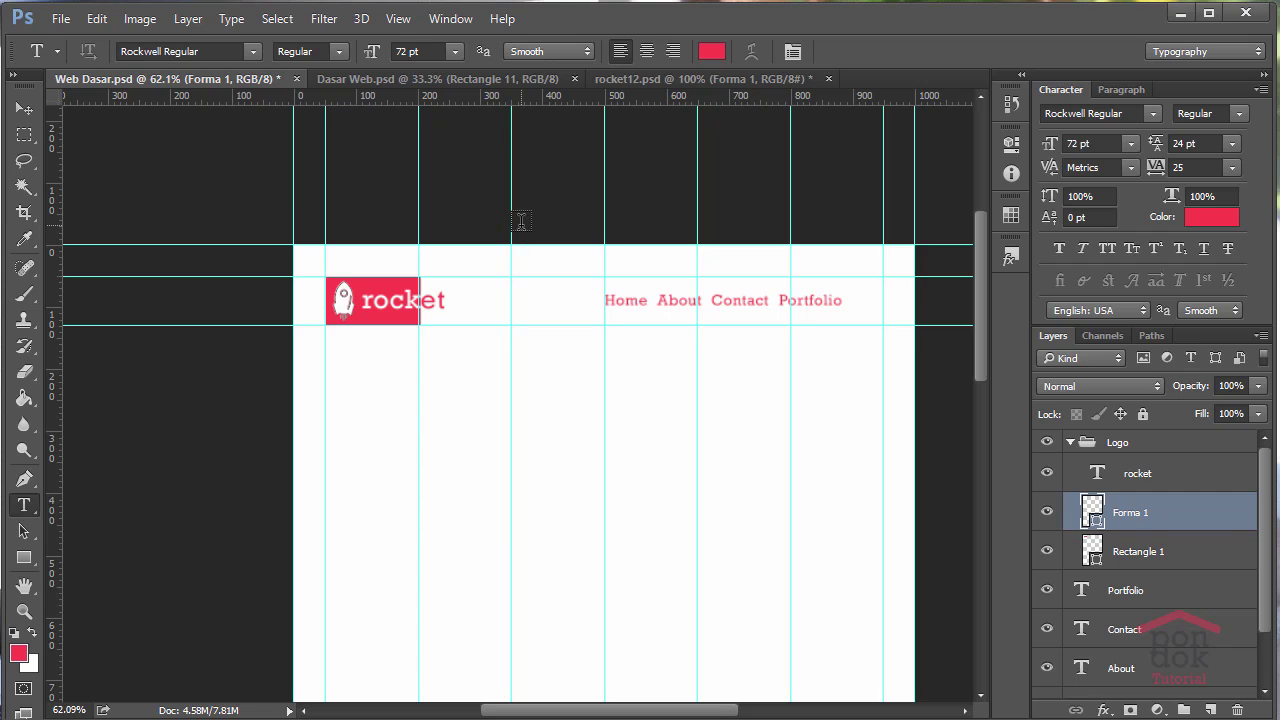
Add a horizontal guide at 150 px under the header, then select the Google page's address in the browser.
key(alt+v)
key(e)
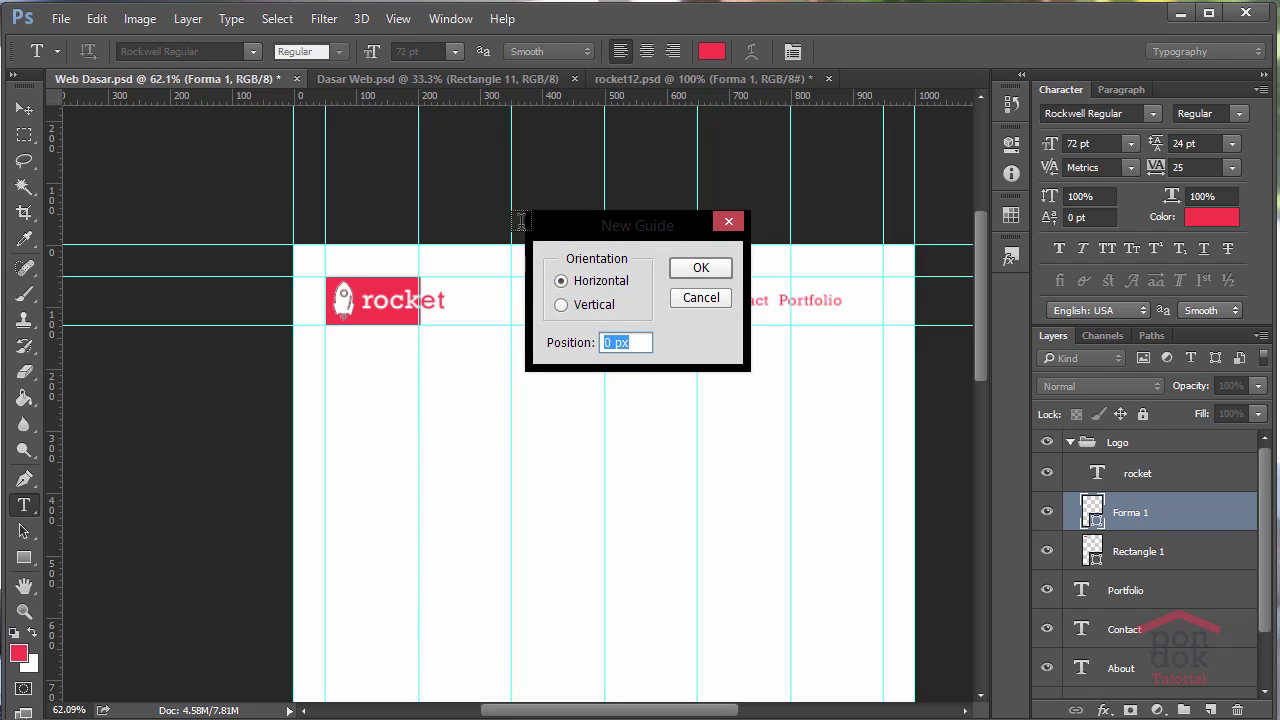
drag(626, 228, 743, 234)
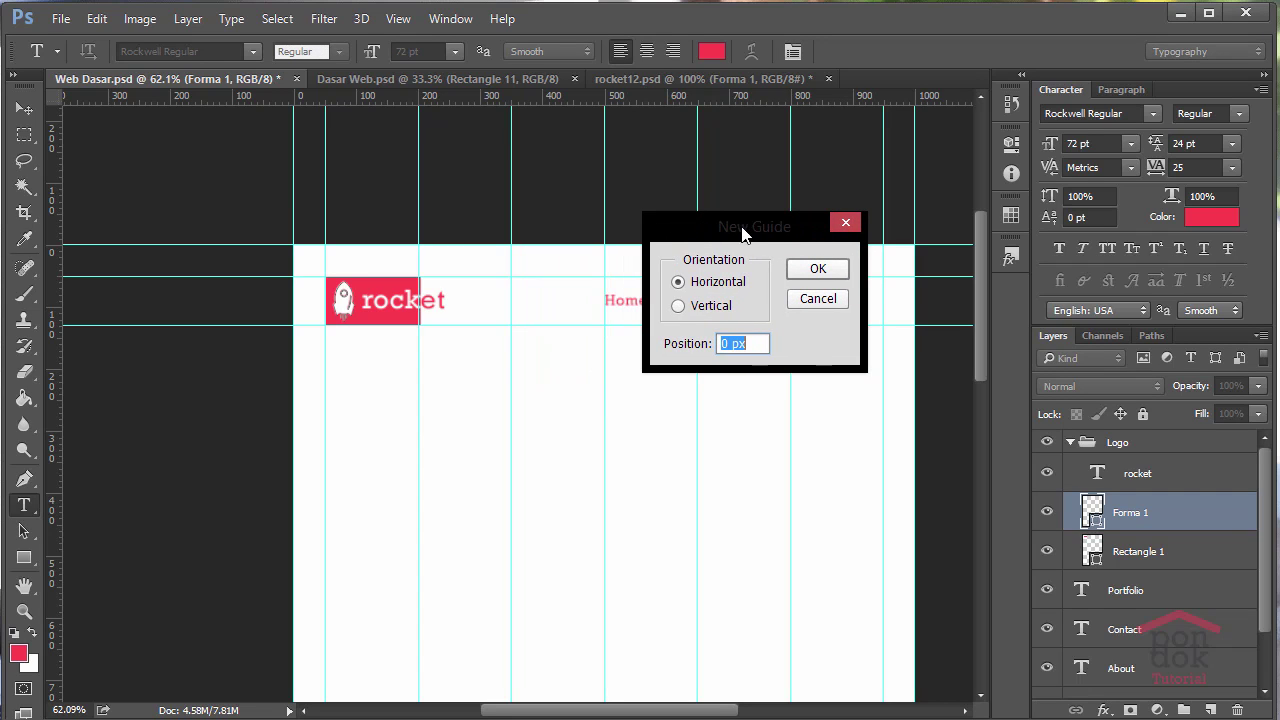
click(725, 343)
text(1)
text(5)
click(833, 271)
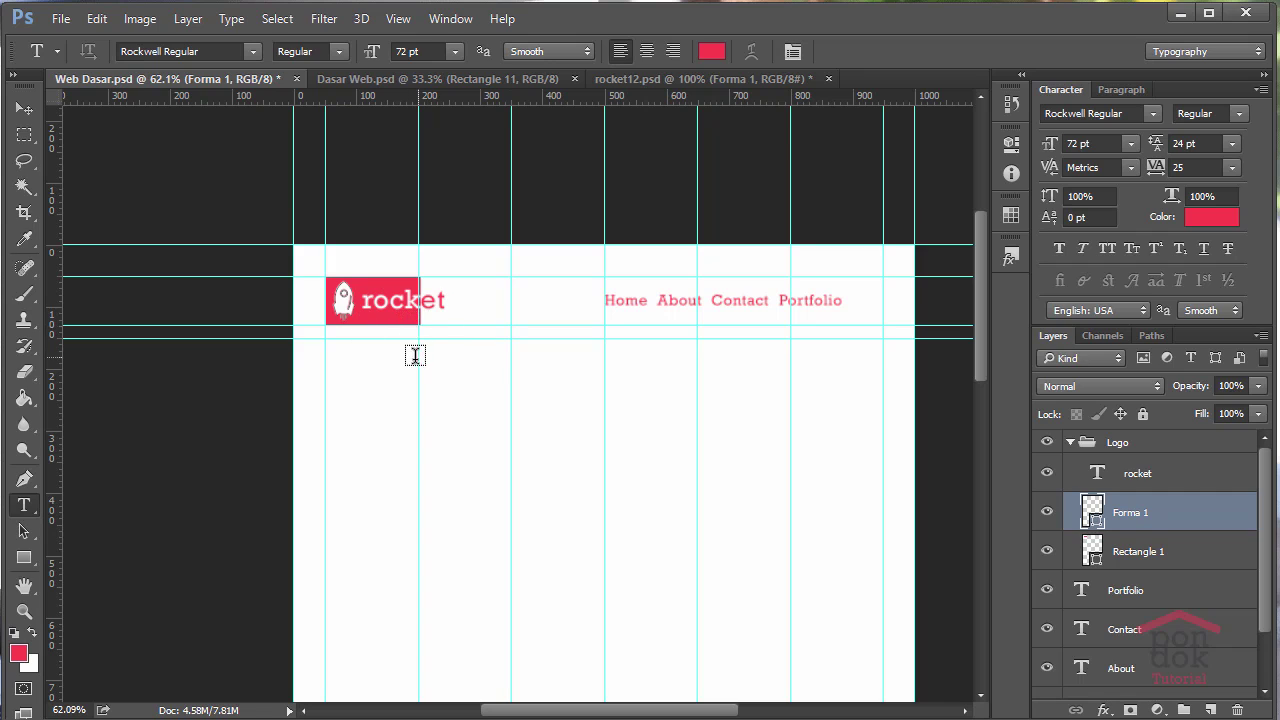
scroll(813, 418, down, 2)
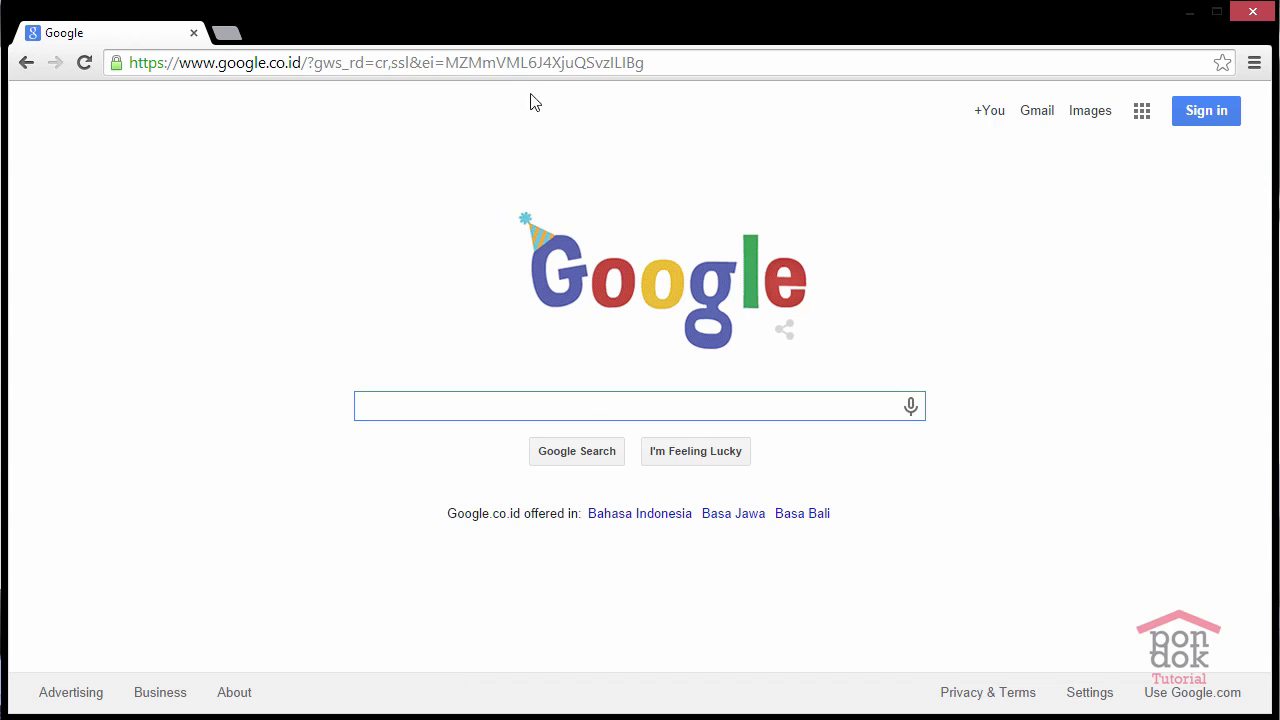
click(533, 64)
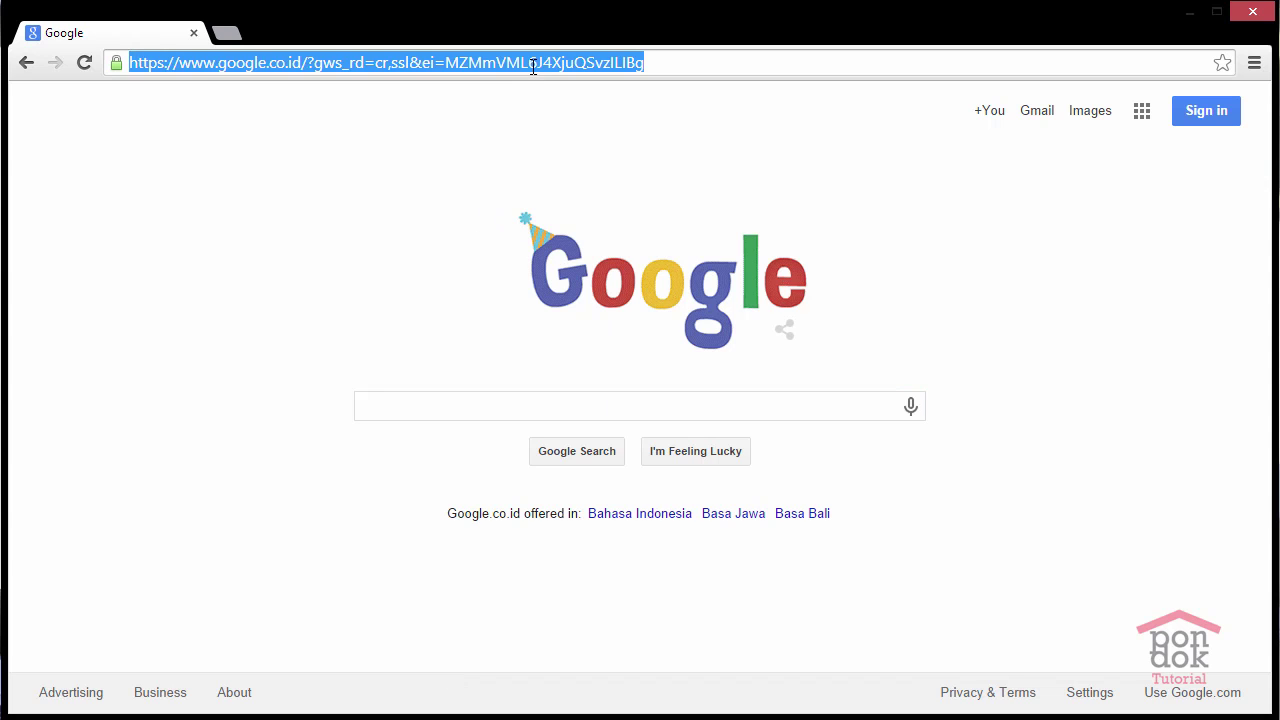
Go to unsplash.com and scroll the photo feed down to the library bookshelves photo.
text(unspla)
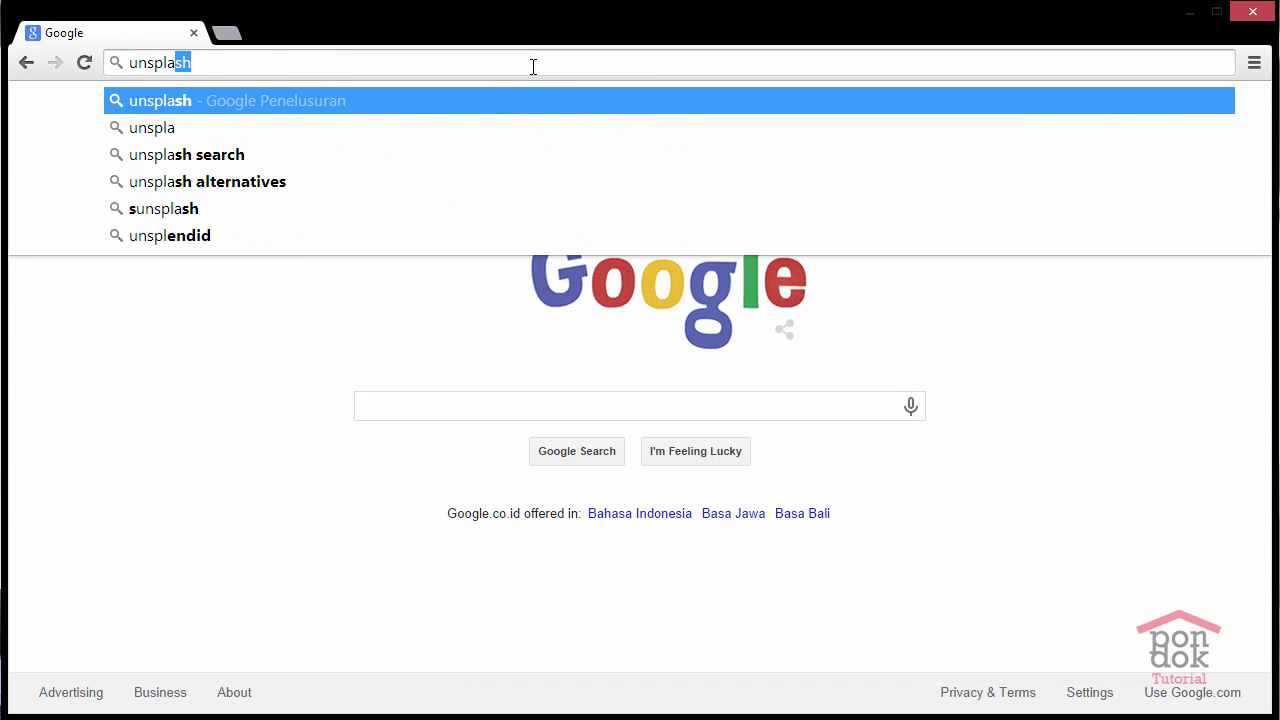
text(sh.com)
key(Return)
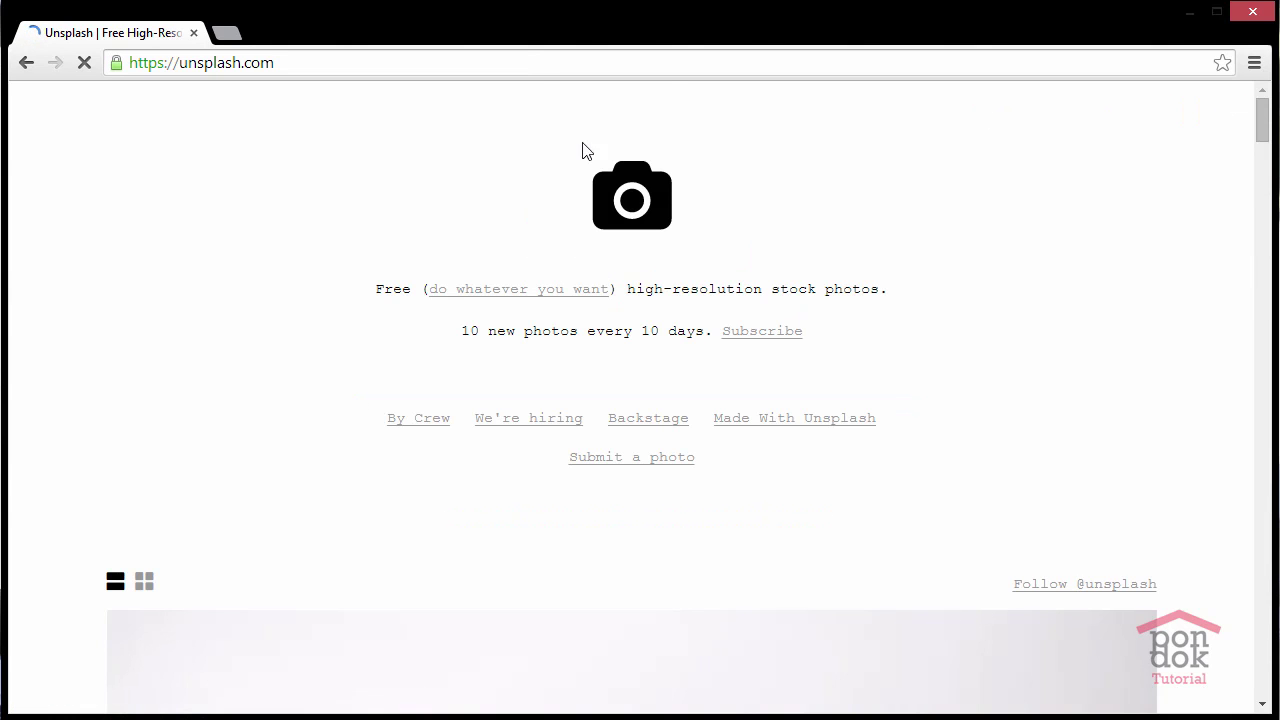
scroll(670, 288, down, 3)
scroll(670, 288, down, 3)
scroll(670, 288, down, 3)
scroll(670, 290, down, 4)
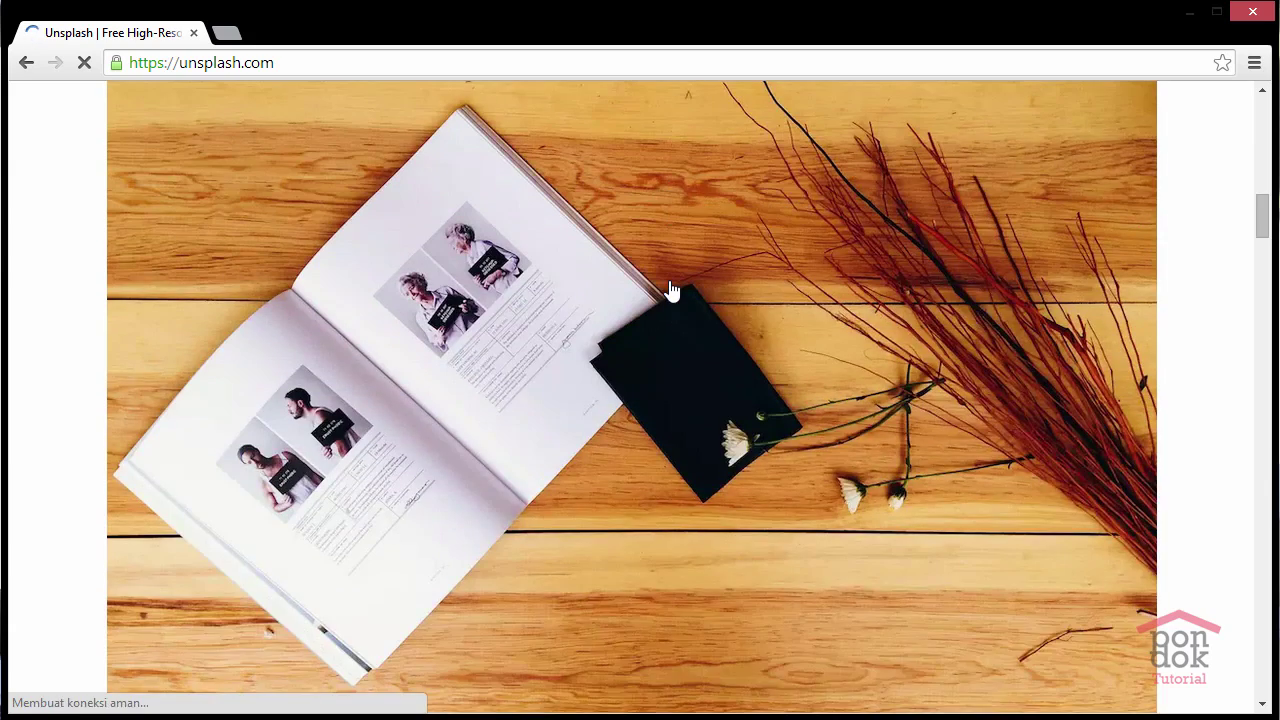
scroll(670, 290, down, 3)
scroll(670, 290, down, 3)
scroll(670, 290, down, 3)
scroll(670, 290, down, 4)
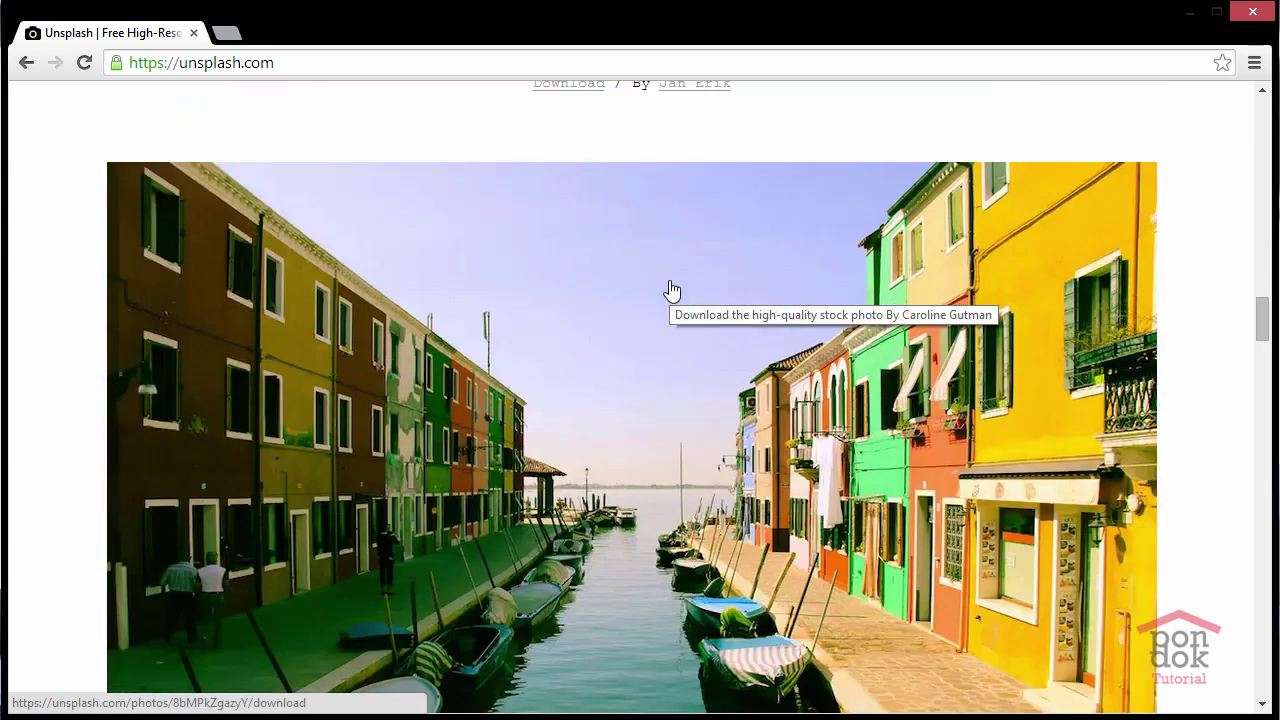
scroll(671, 290, down, 3)
scroll(671, 290, down, 3)
scroll(671, 290, down, 3)
scroll(671, 290, down, 3)
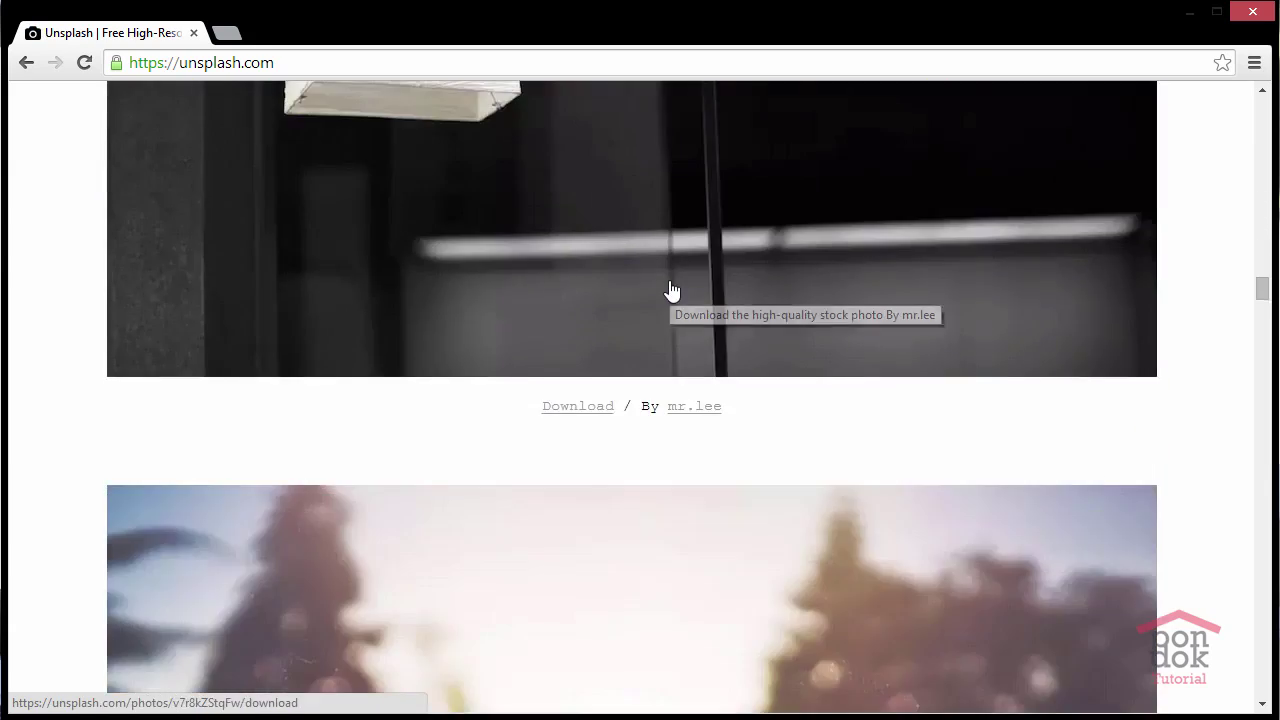
scroll(671, 290, down, 1)
scroll(671, 290, down, 4)
scroll(932, 350, up, 3)
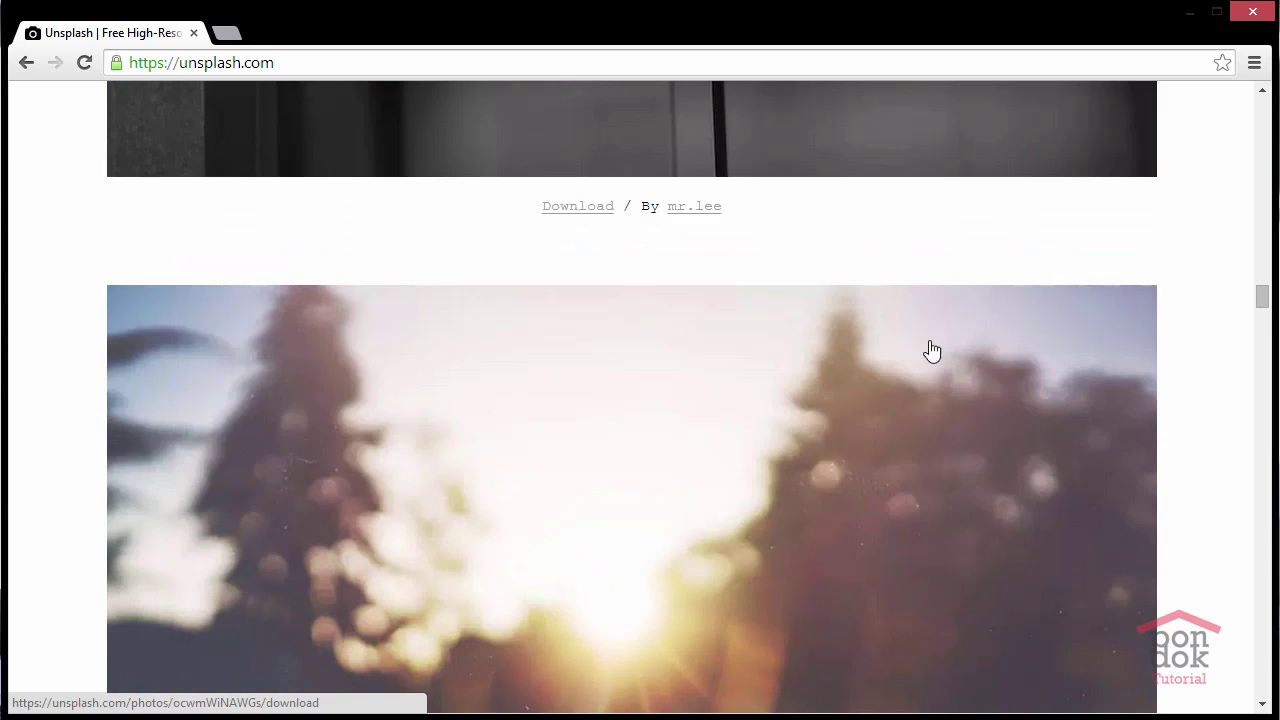
scroll(763, 331, down, 5)
scroll(763, 331, down, 5)
scroll(763, 331, down, 1)
scroll(767, 330, down, 5)
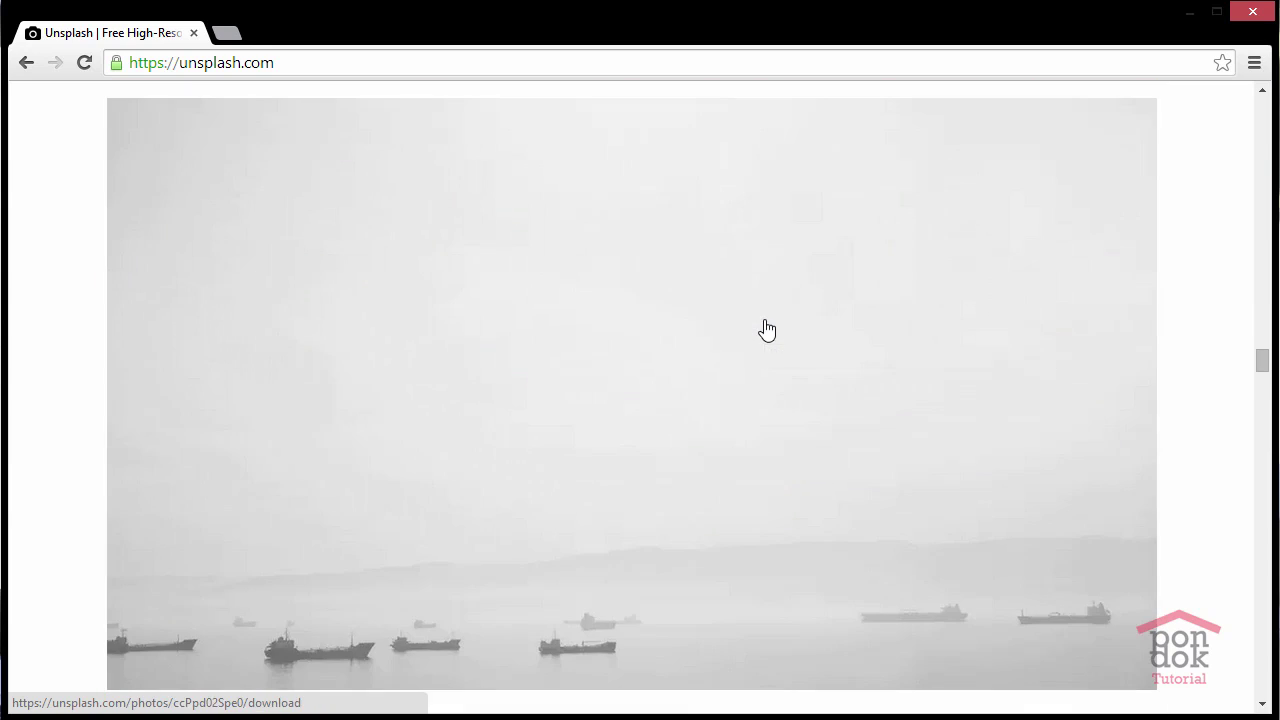
scroll(767, 330, down, 5)
scroll(767, 330, down, 5)
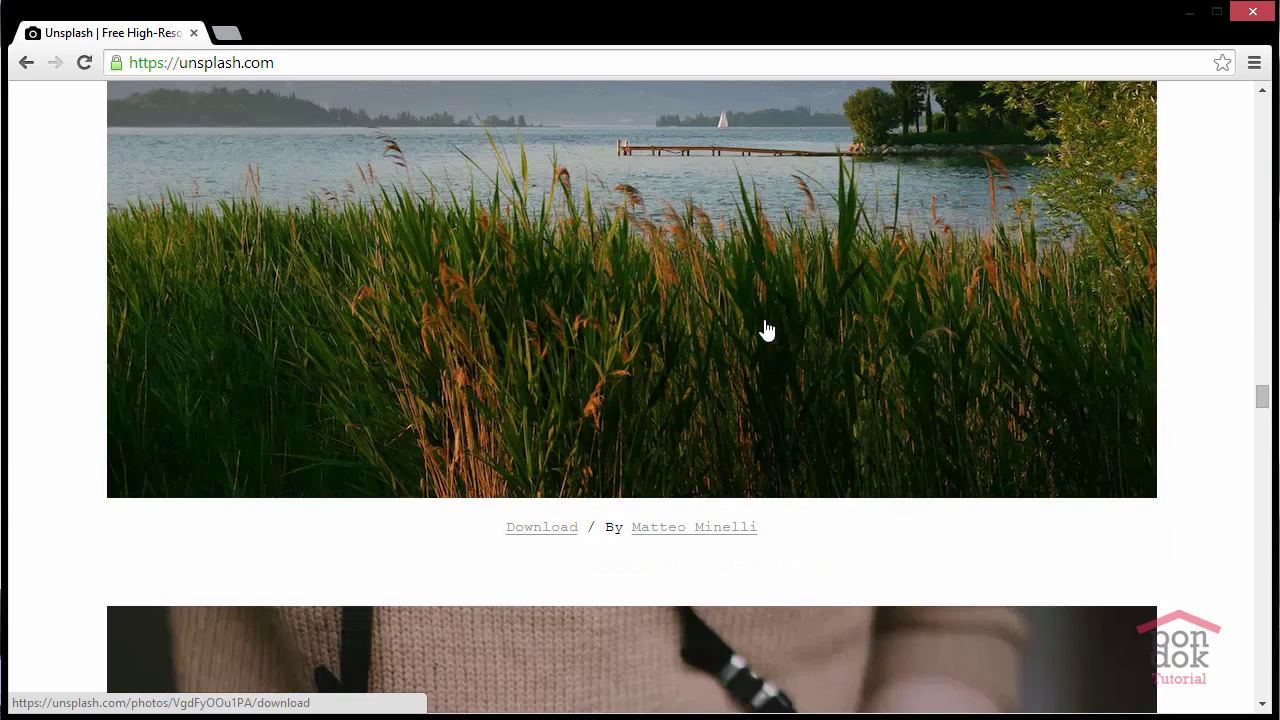
scroll(767, 330, down, 7)
scroll(744, 312, down, 5)
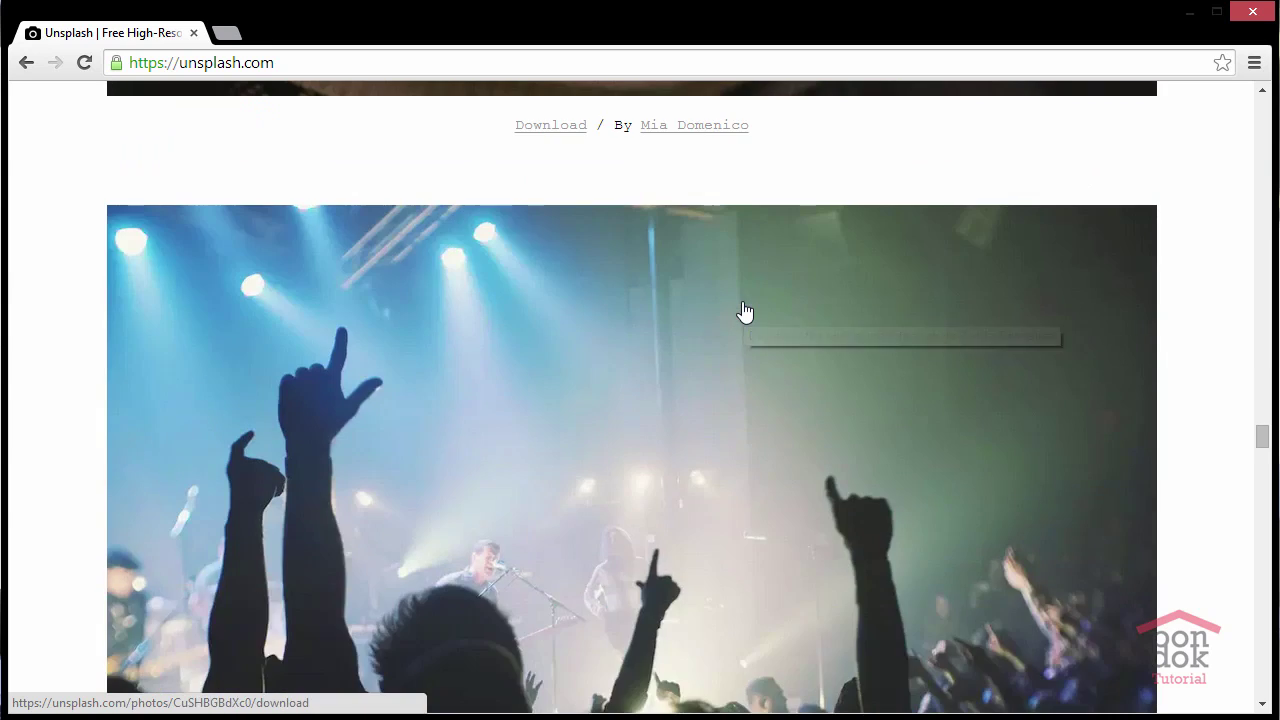
scroll(744, 312, up, 5)
scroll(769, 305, down, 5)
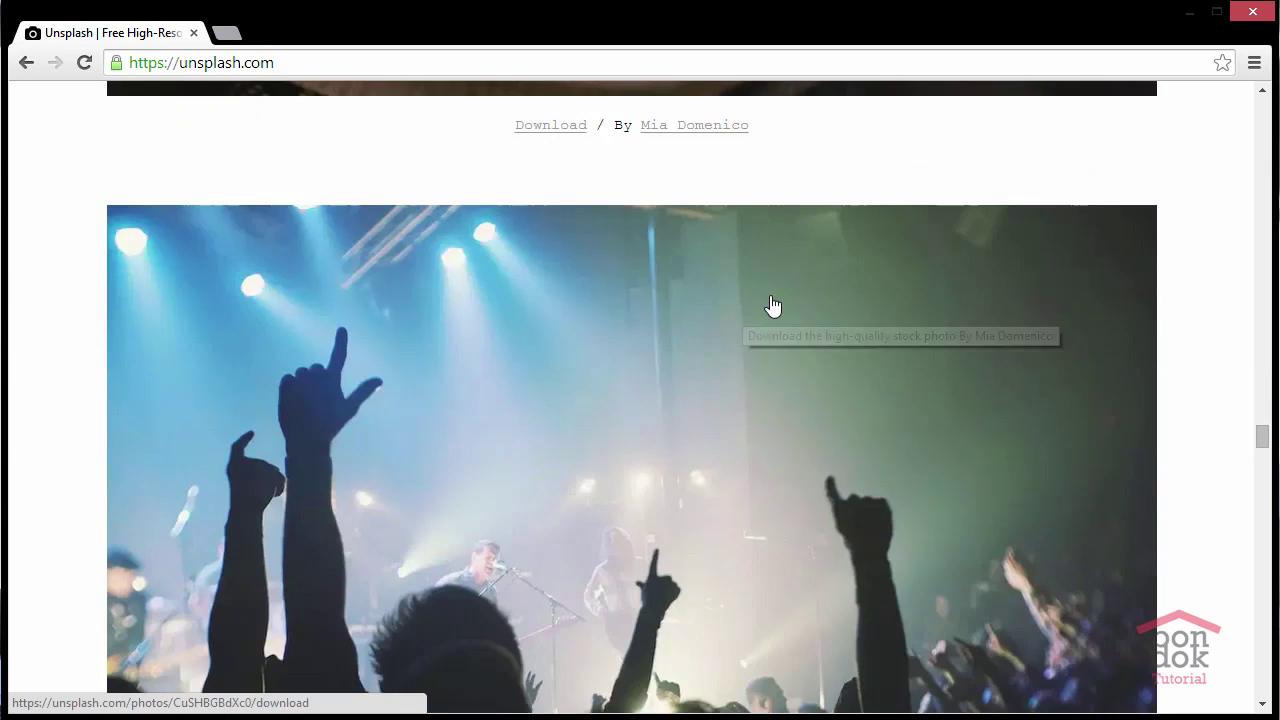
scroll(771, 306, down, 5)
scroll(765, 309, up, 4)
scroll(620, 295, down, 6)
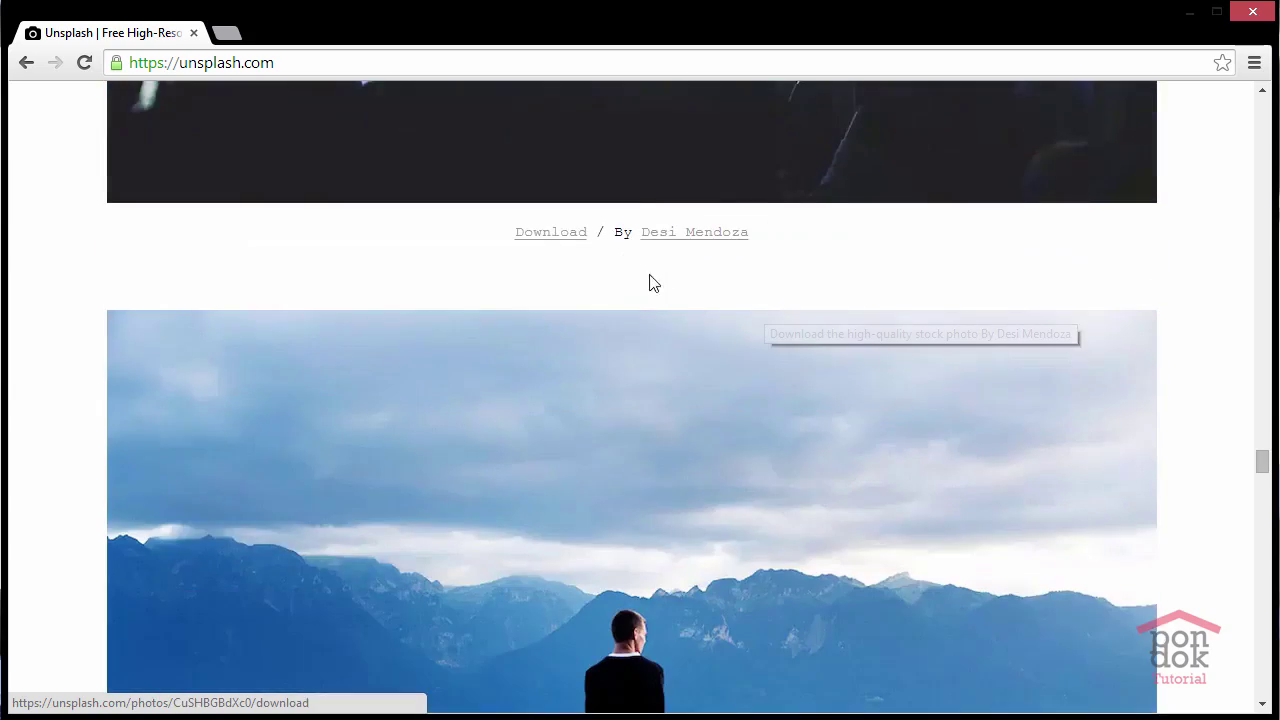
scroll(680, 278, down, 5)
scroll(711, 272, down, 5)
scroll(708, 277, down, 5)
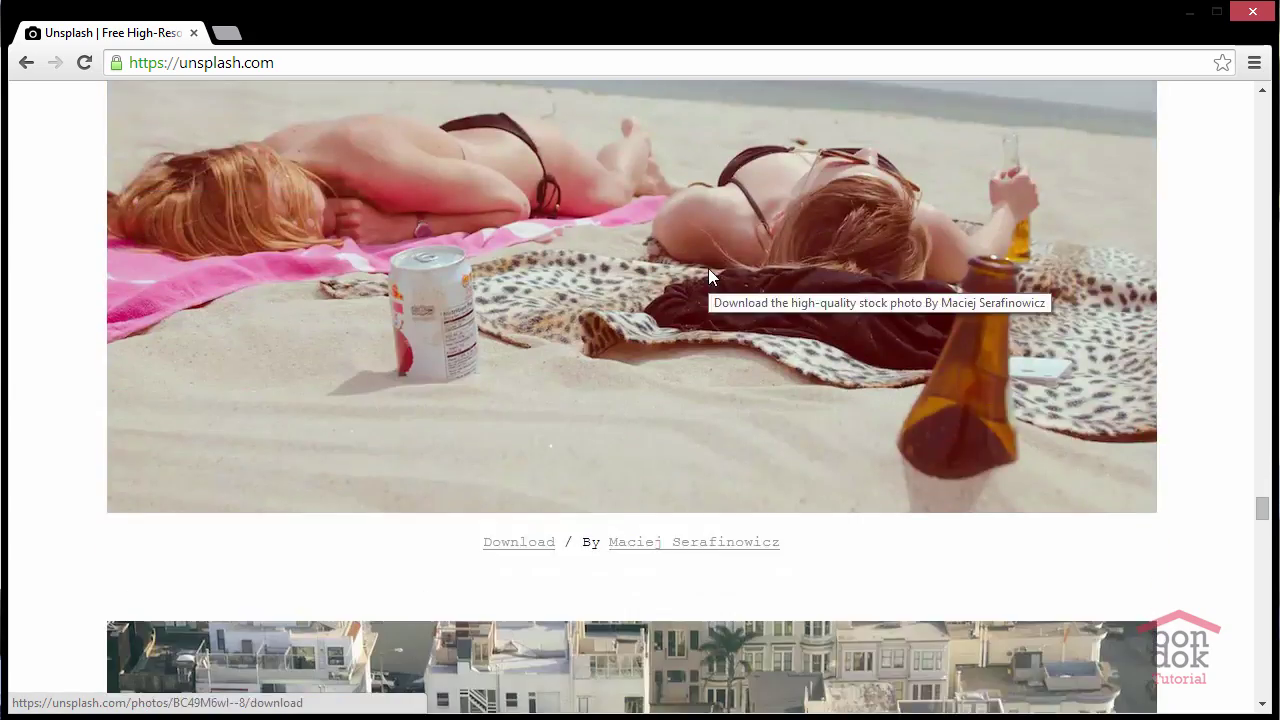
scroll(708, 277, down, 6)
scroll(710, 277, down, 4)
scroll(710, 277, down, 5)
scroll(710, 277, down, 6)
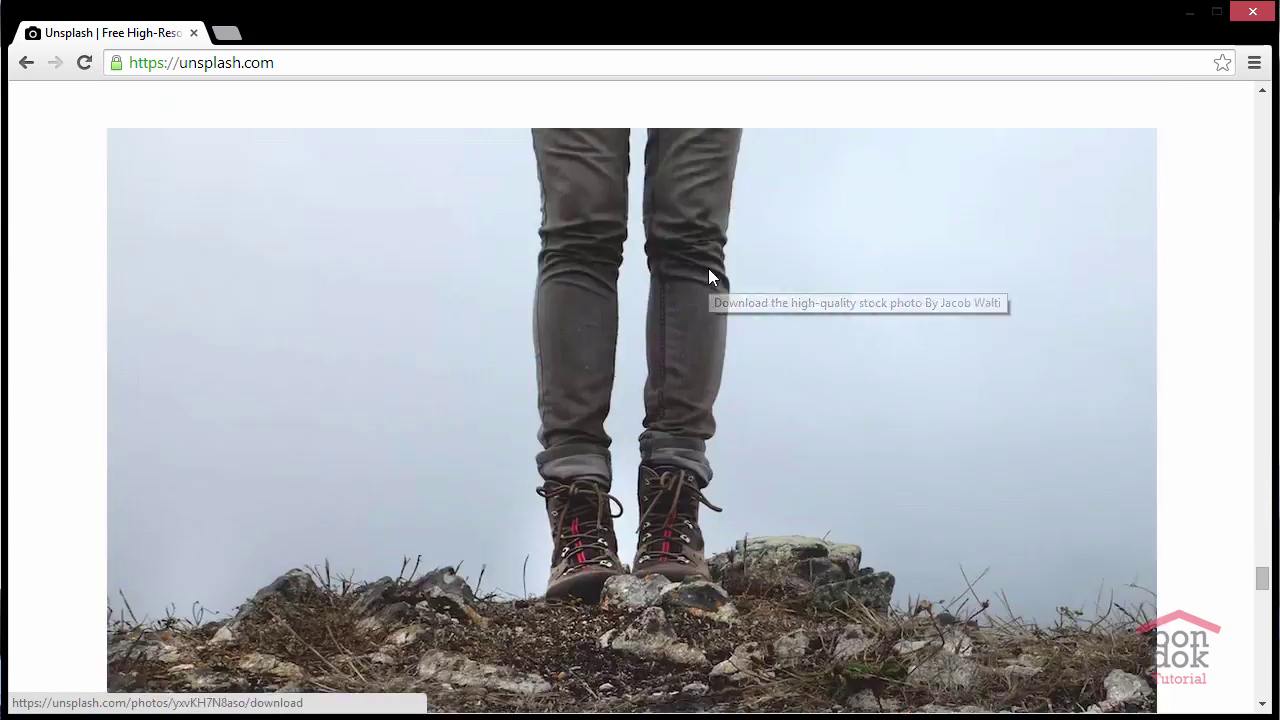
scroll(711, 279, down, 4)
scroll(710, 278, down, 6)
scroll(710, 278, down, 6)
scroll(710, 278, down, 6)
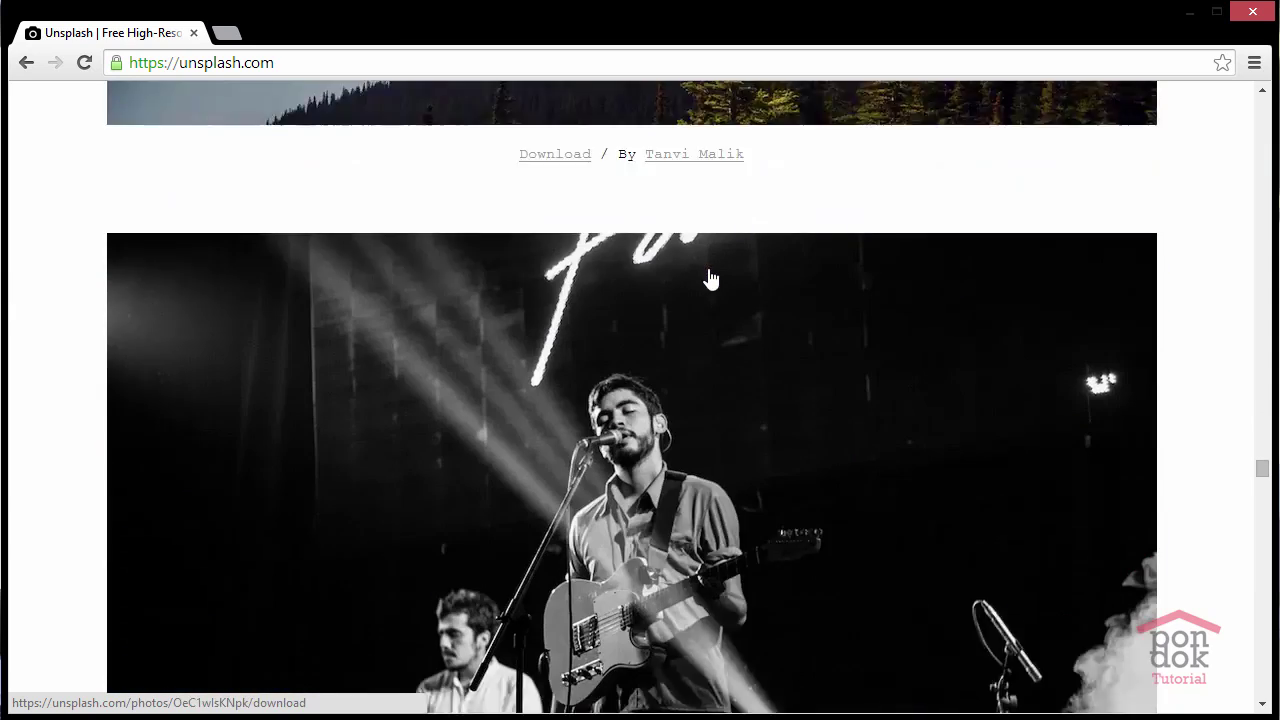
scroll(710, 278, down, 5)
scroll(710, 278, down, 3)
scroll(710, 278, down, 3)
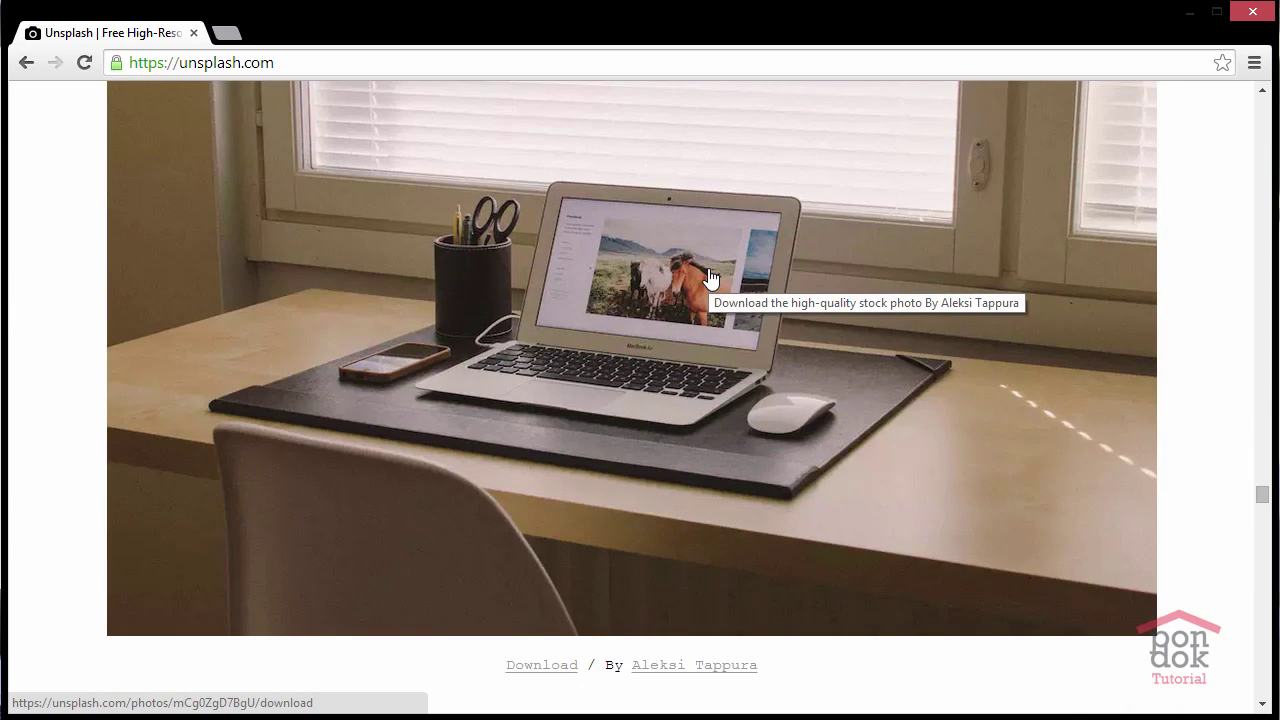
scroll(710, 277, down, 1)
scroll(710, 277, down, 5)
scroll(700, 280, up, 3)
scroll(700, 280, up, 1)
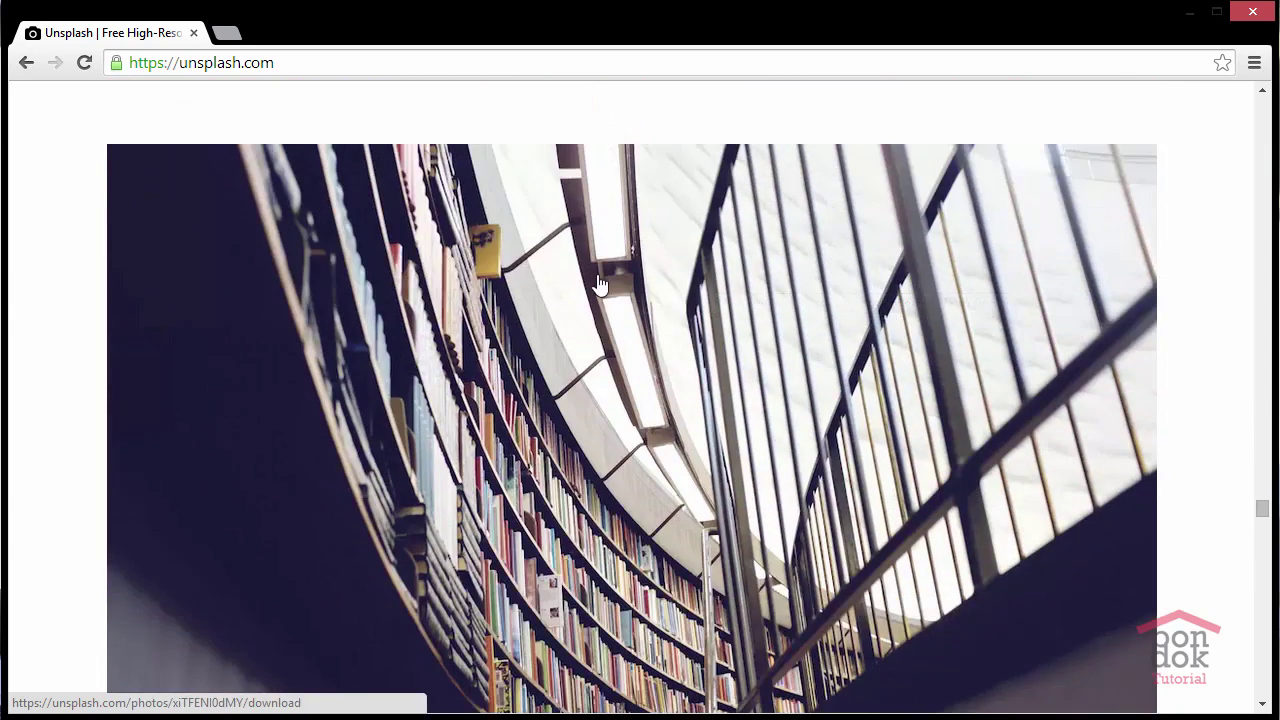
scroll(598, 285, down, 1)
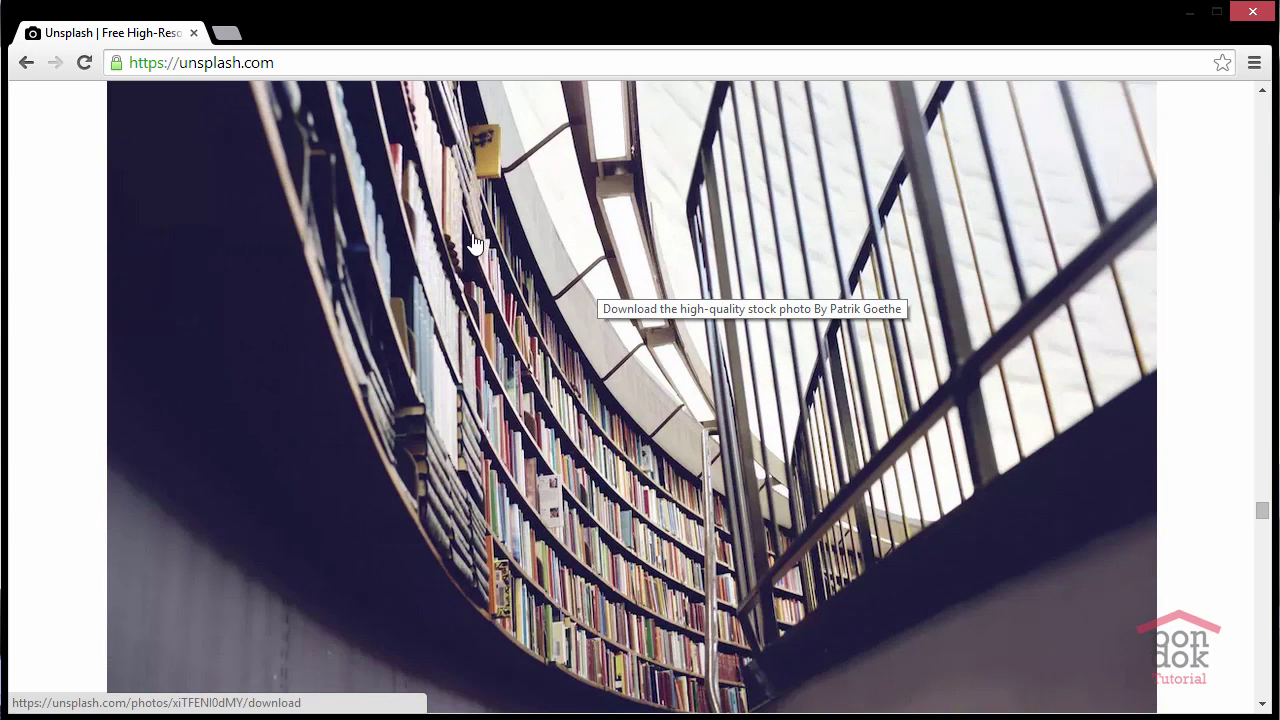
Open the library photo in a new tab at full size.
right_click(474, 203)
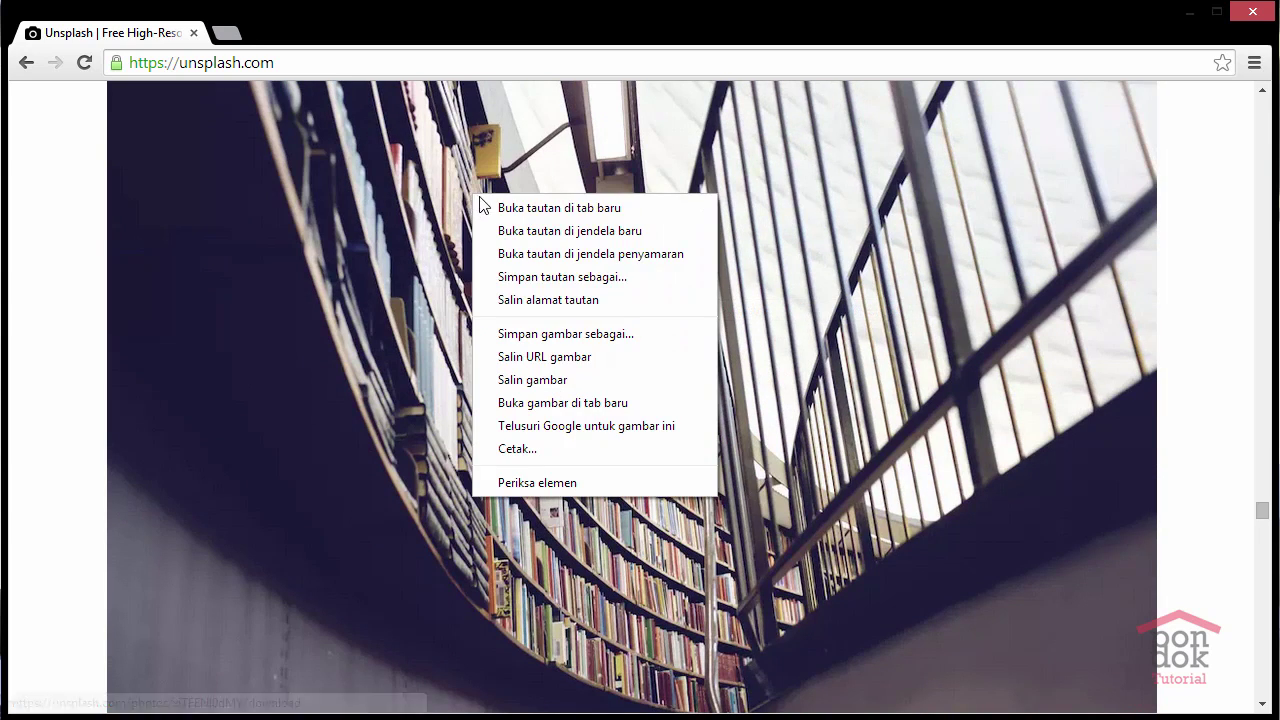
click(500, 206)
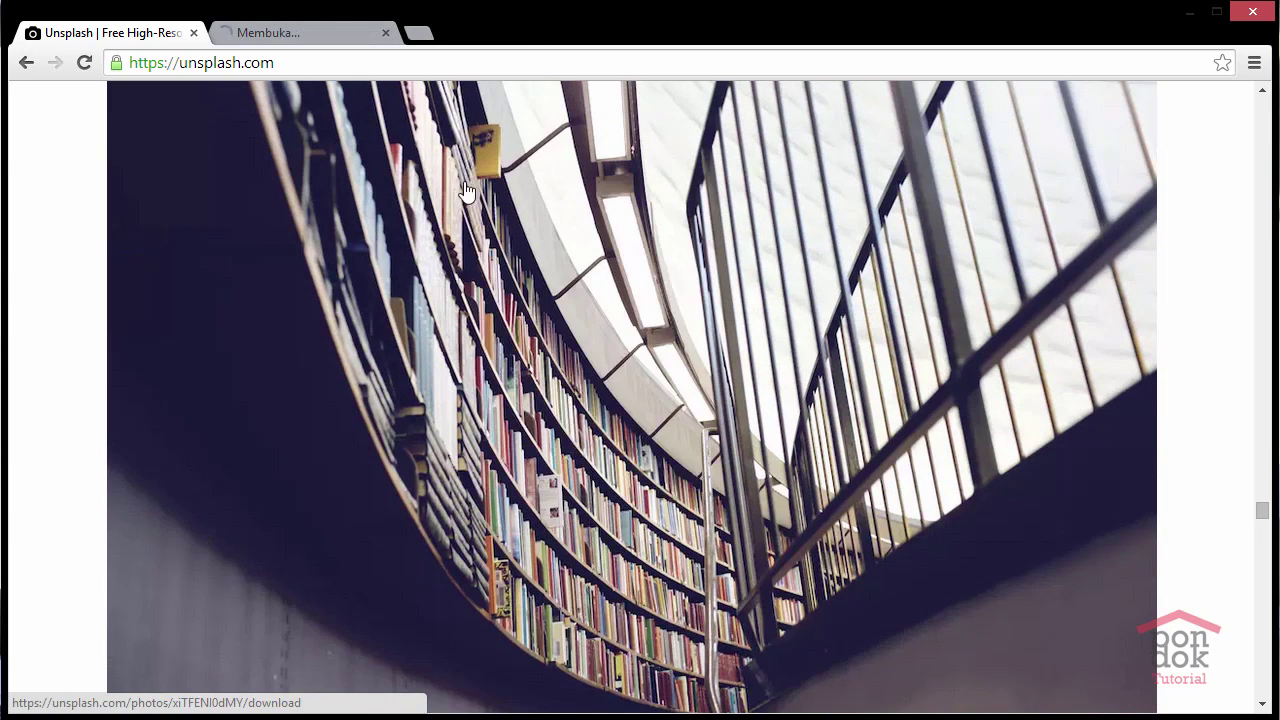
click(303, 36)
click(540, 295)
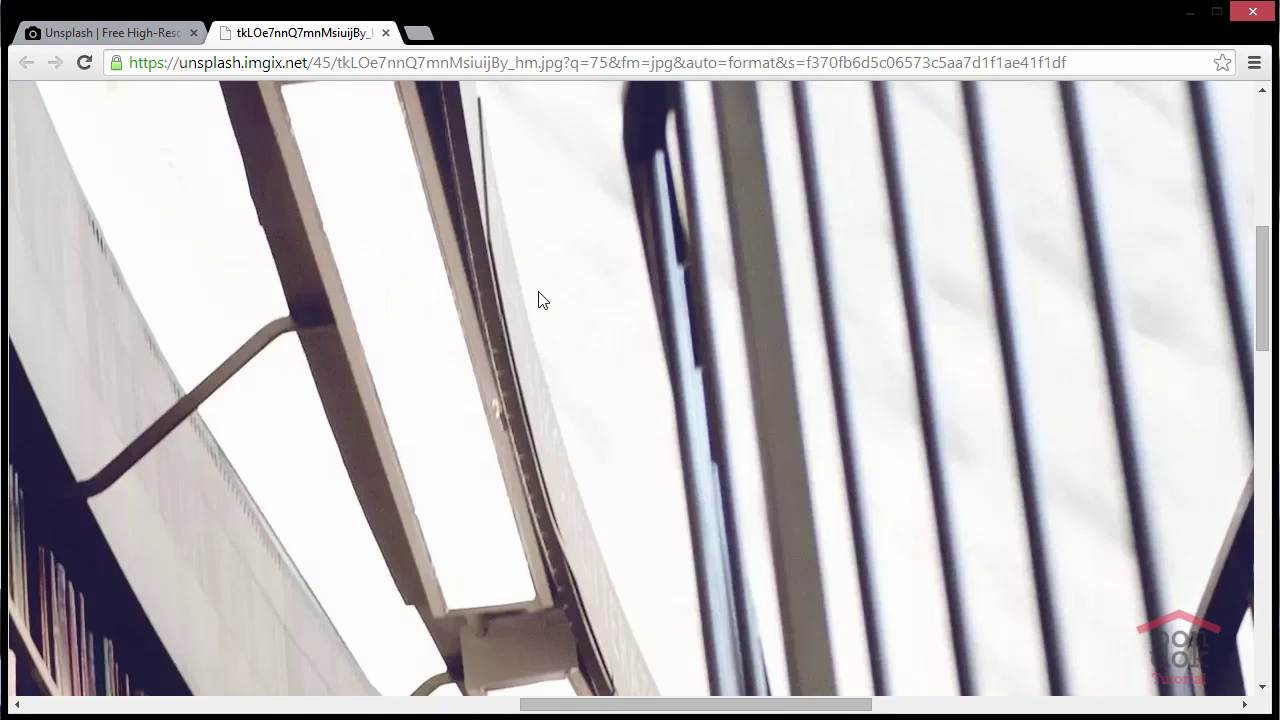
Save the photo as 'banner' in the Photoshop Tutorial folder.
right_click(440, 220)
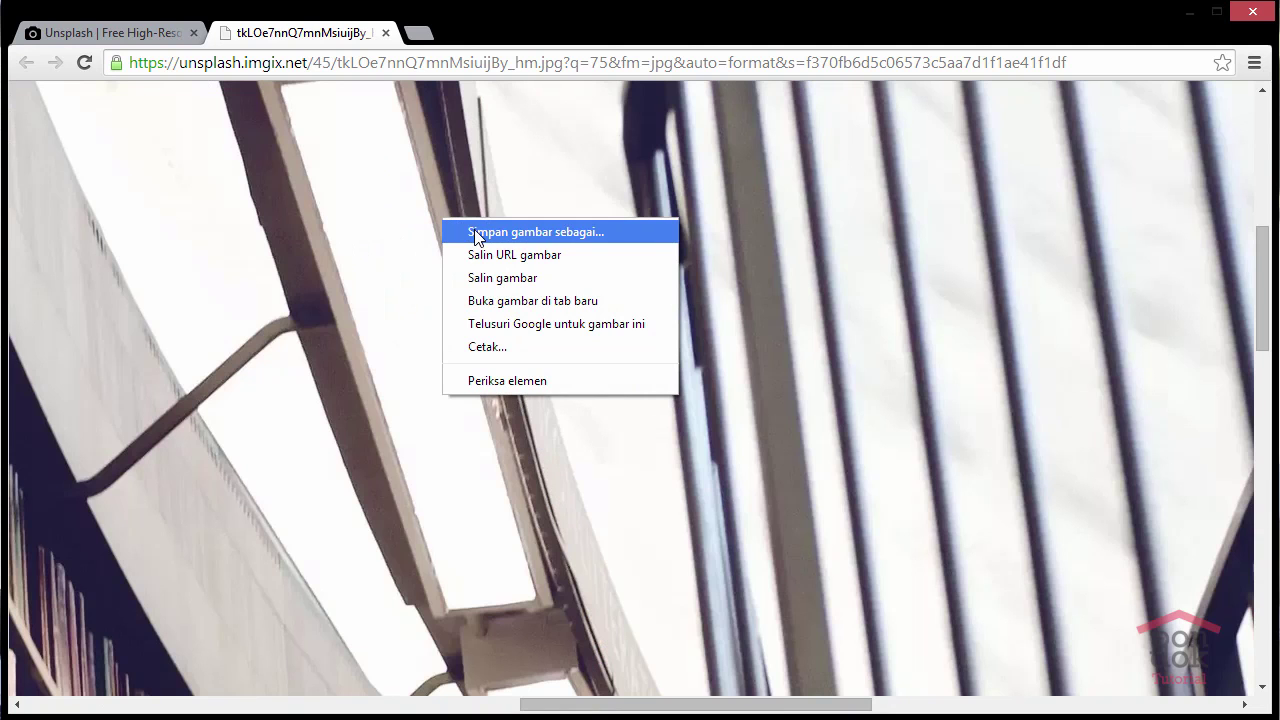
click(476, 233)
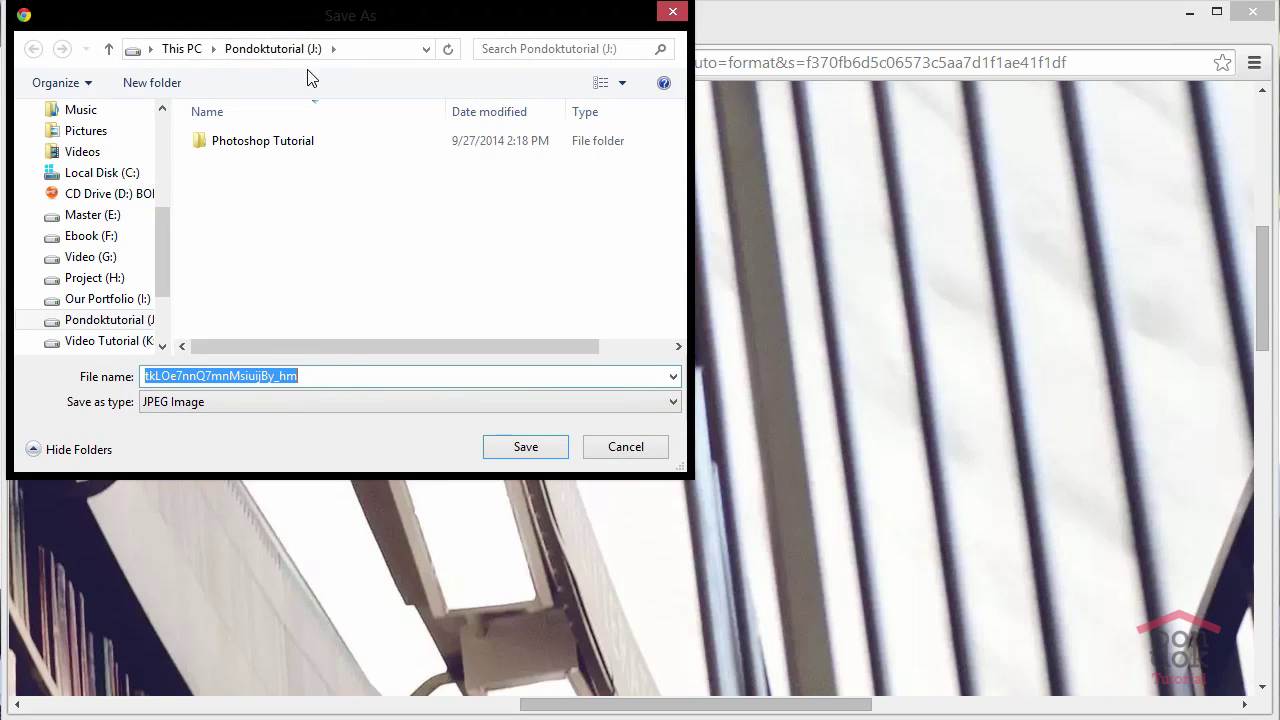
double_click(266, 148)
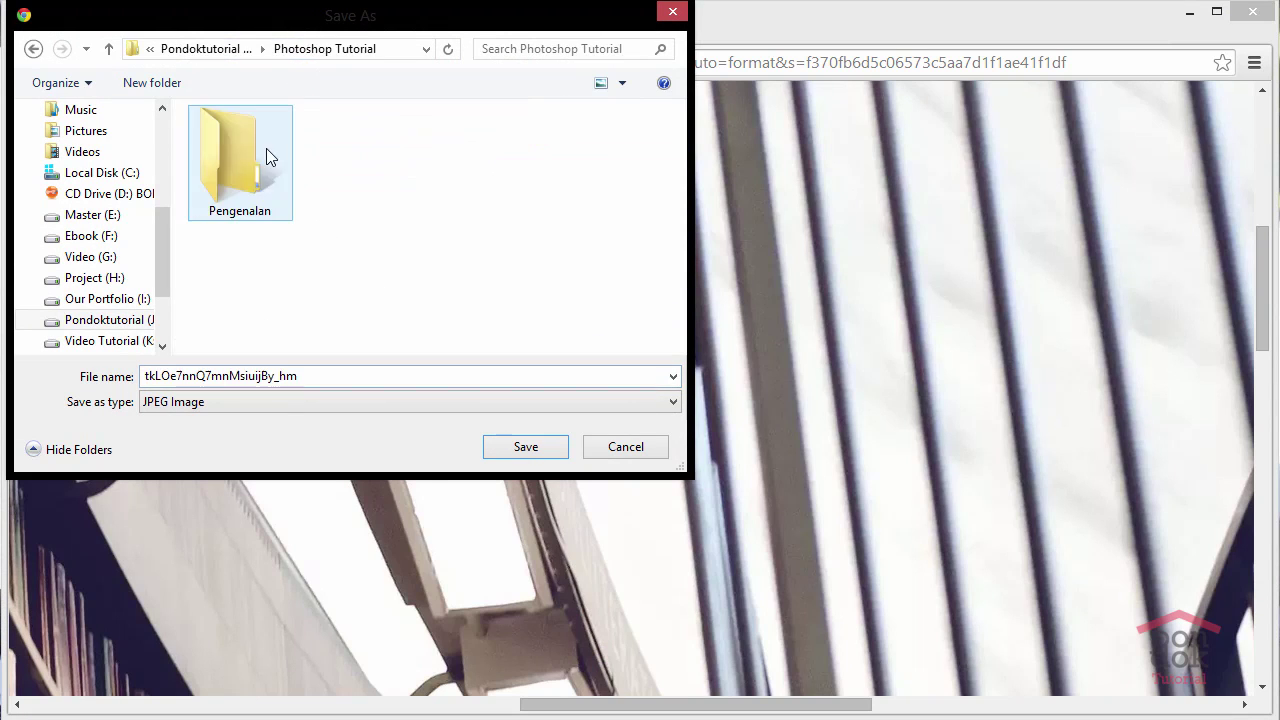
double_click(329, 380)
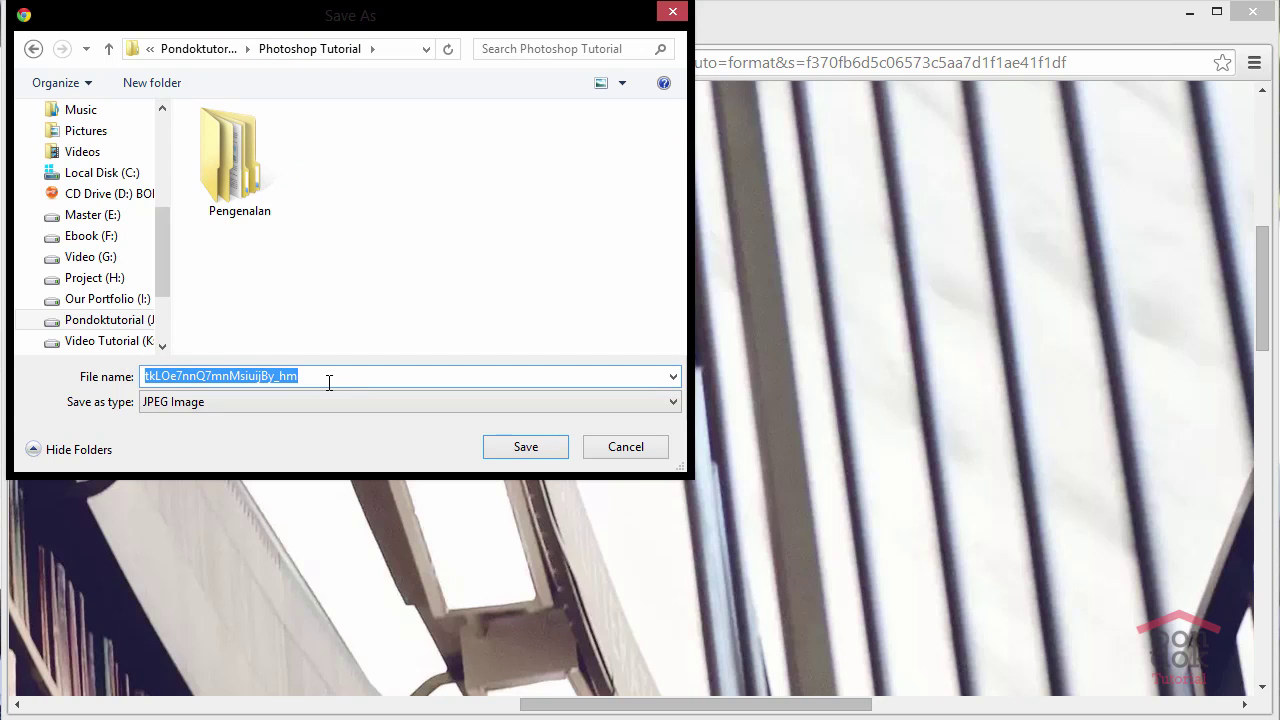
text(banne)
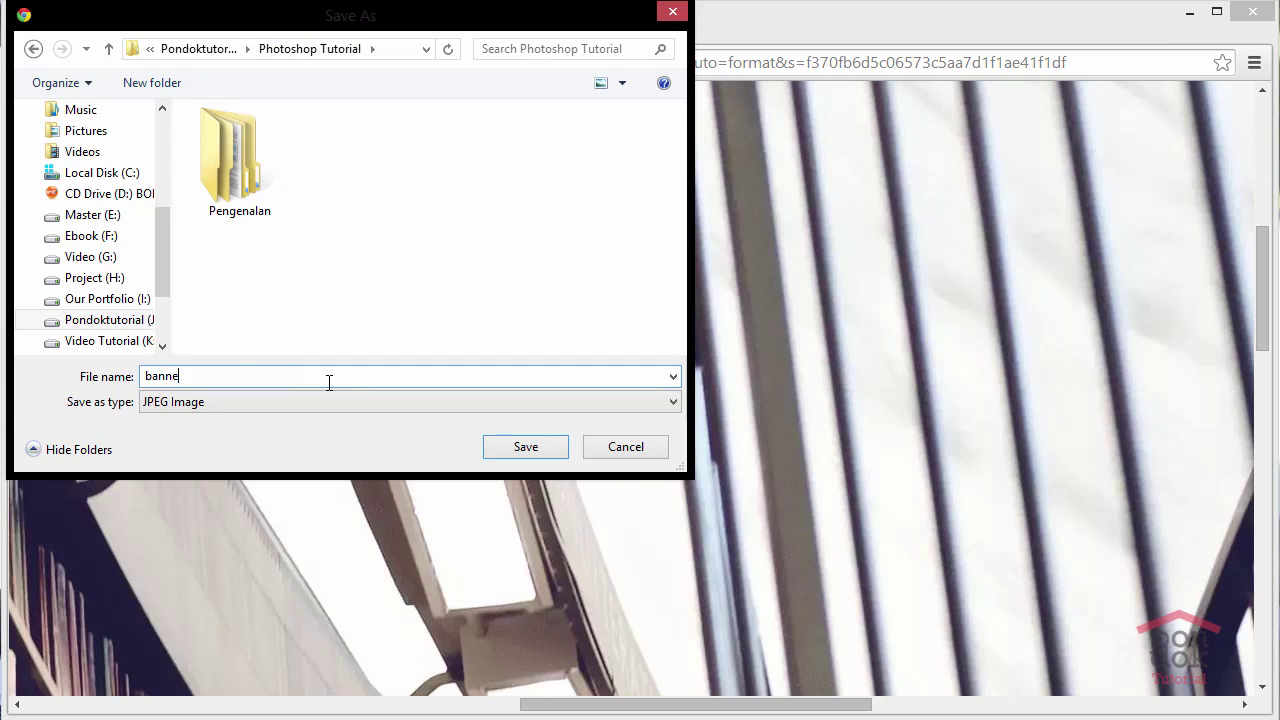
text(r)
key(Return)
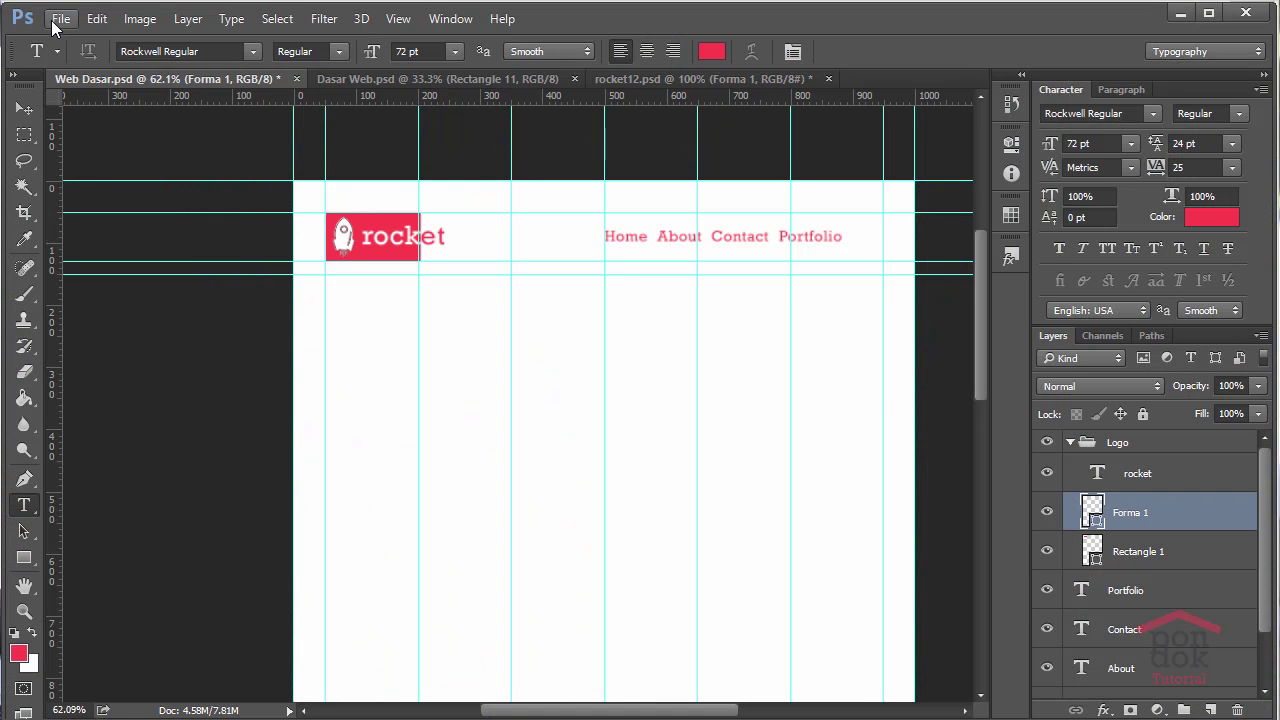
Collapse the Logo group and group the Portfolio, Contact, About and Home text layers.
click(58, 19)
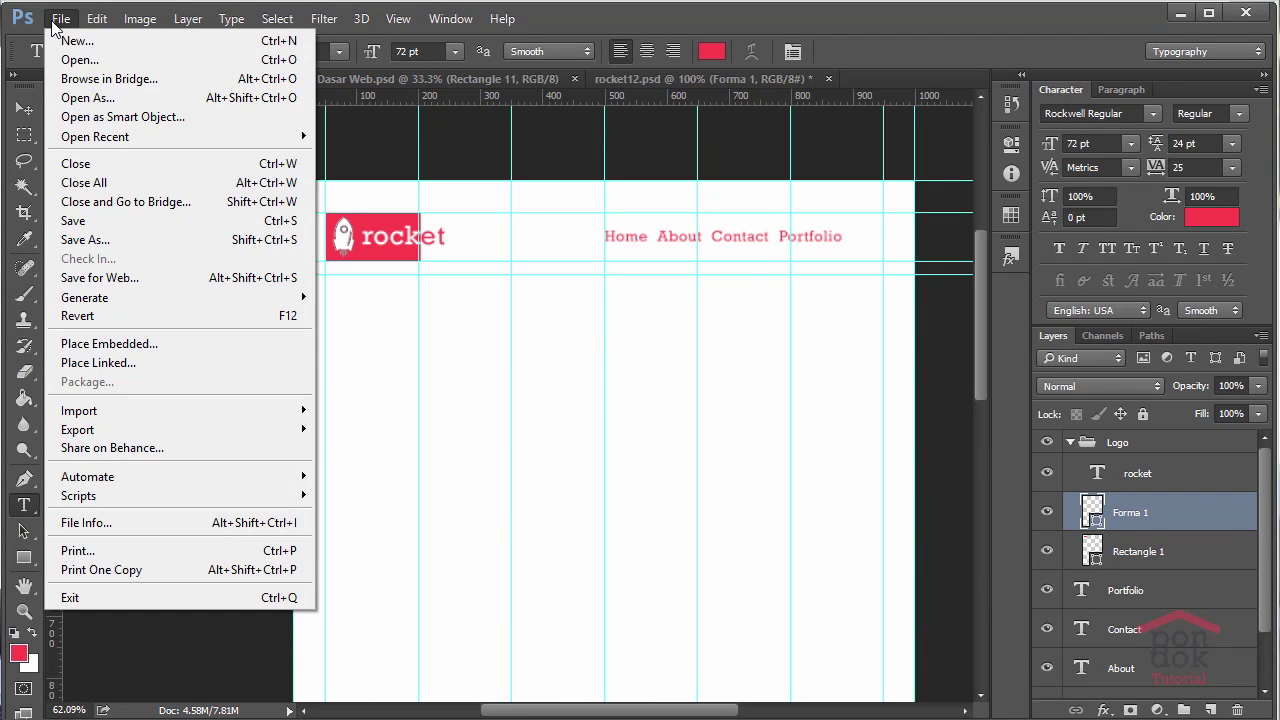
click(55, 22)
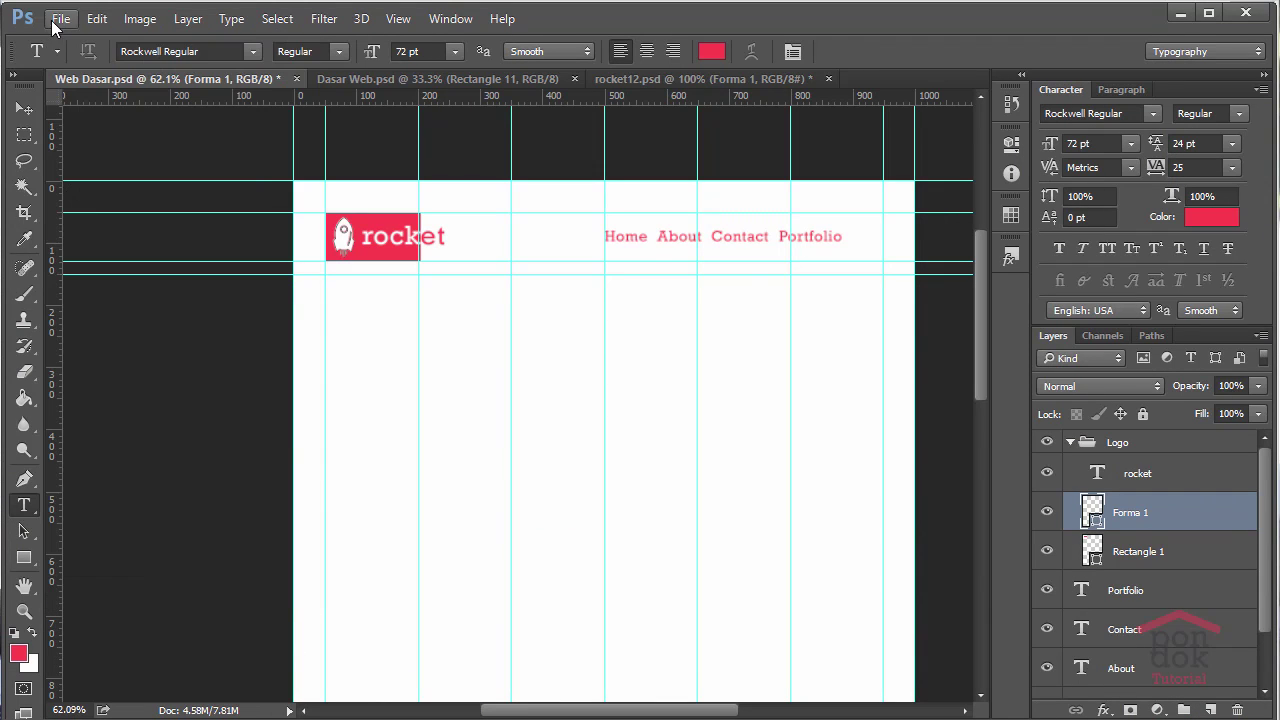
click(1071, 443)
click(1155, 482)
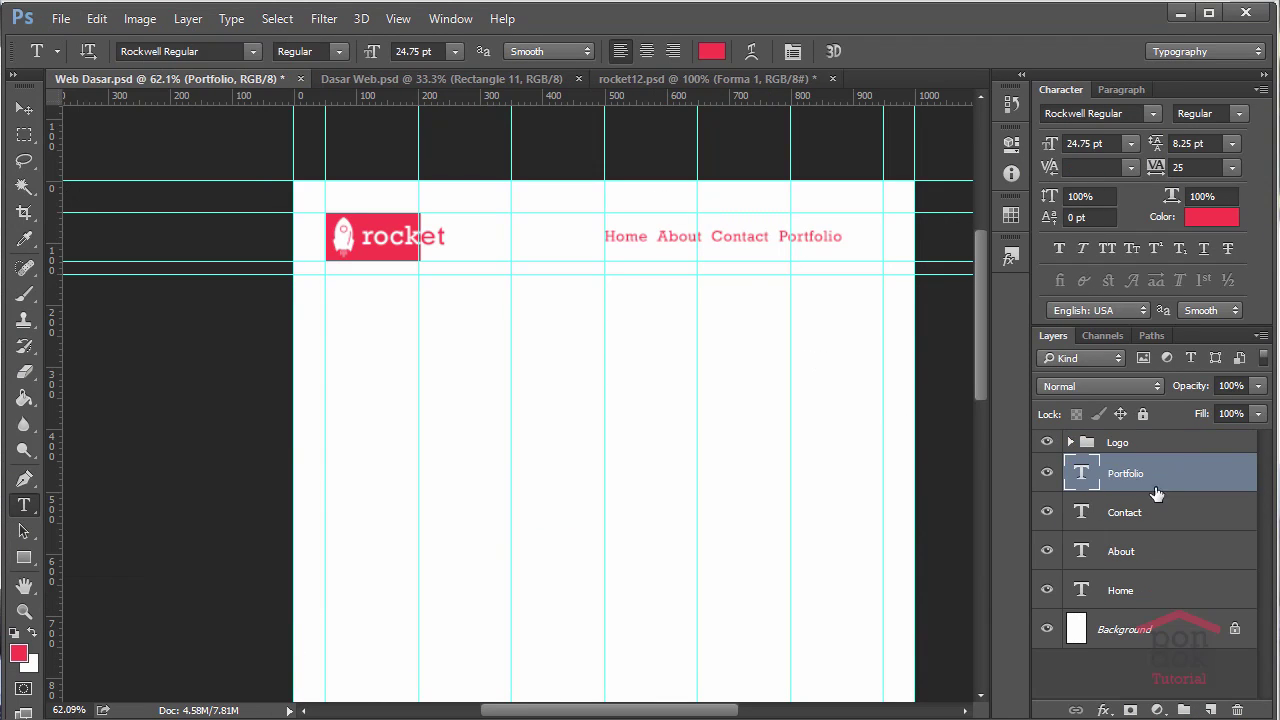
shift+click(1146, 600)
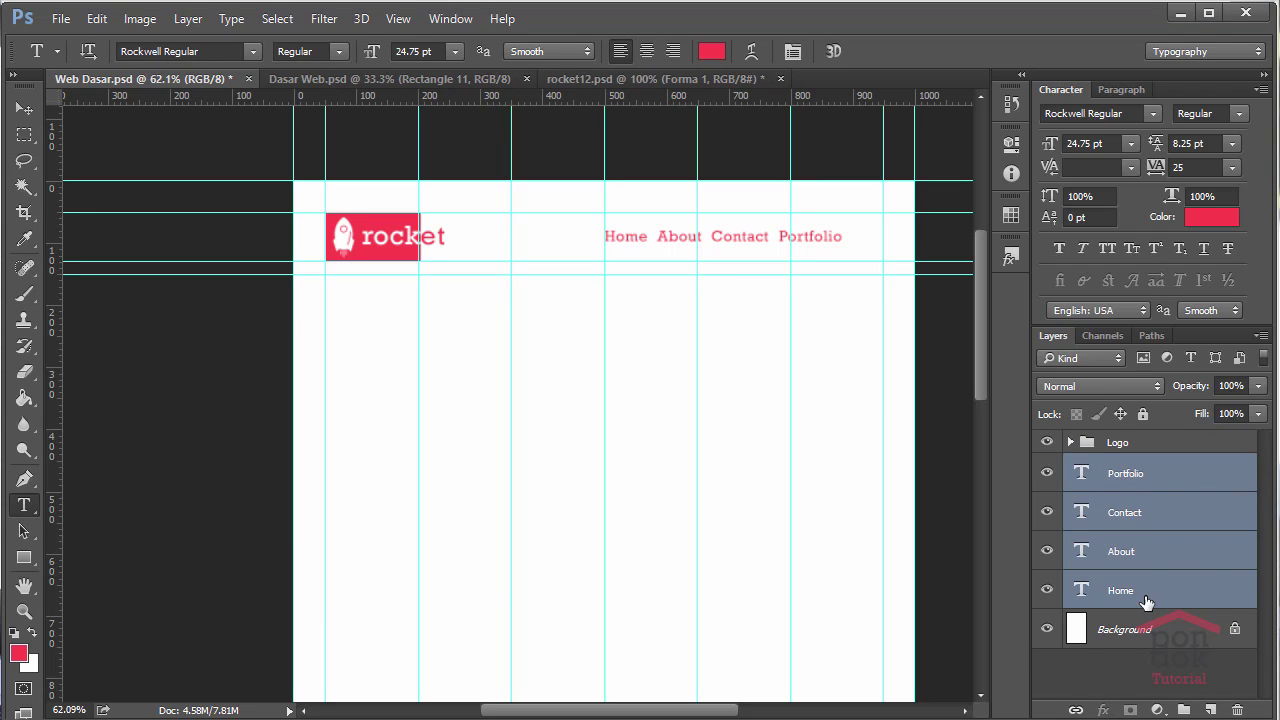
key(ctrl+g)
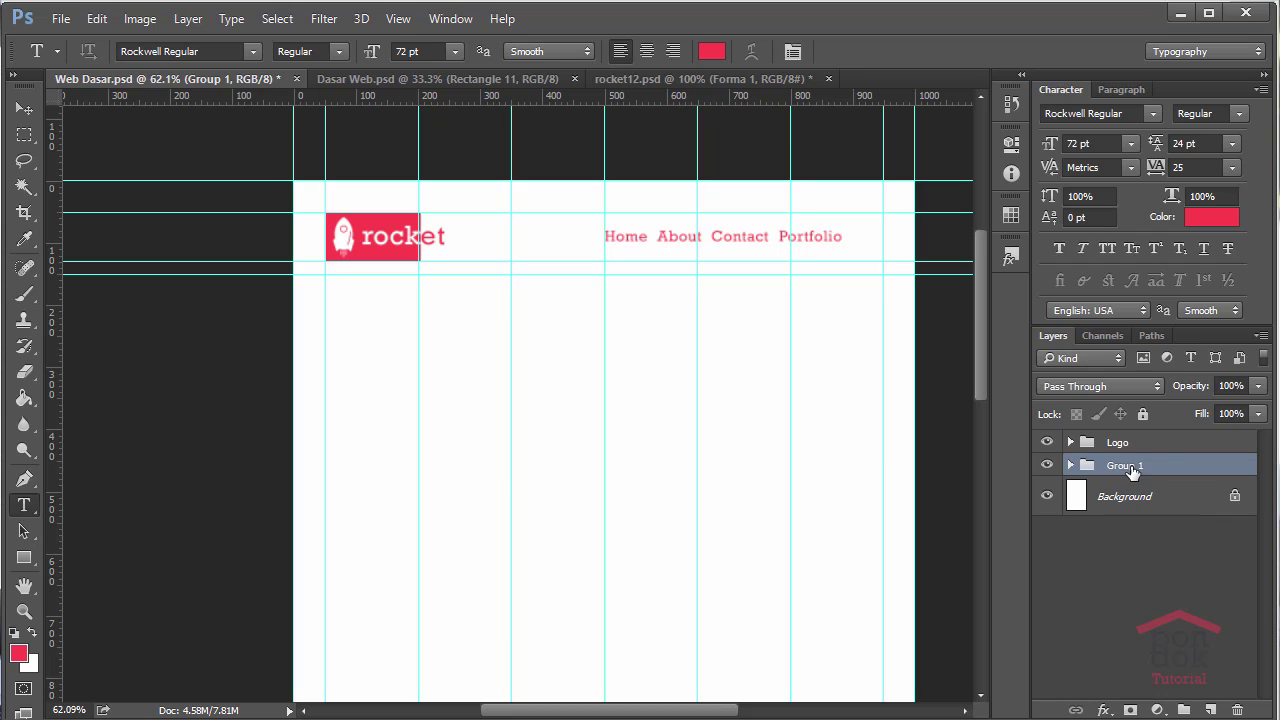
Name the new group Menu and shift it about 30 px right.
double_click(1133, 466)
text(Menu)
key(Return)
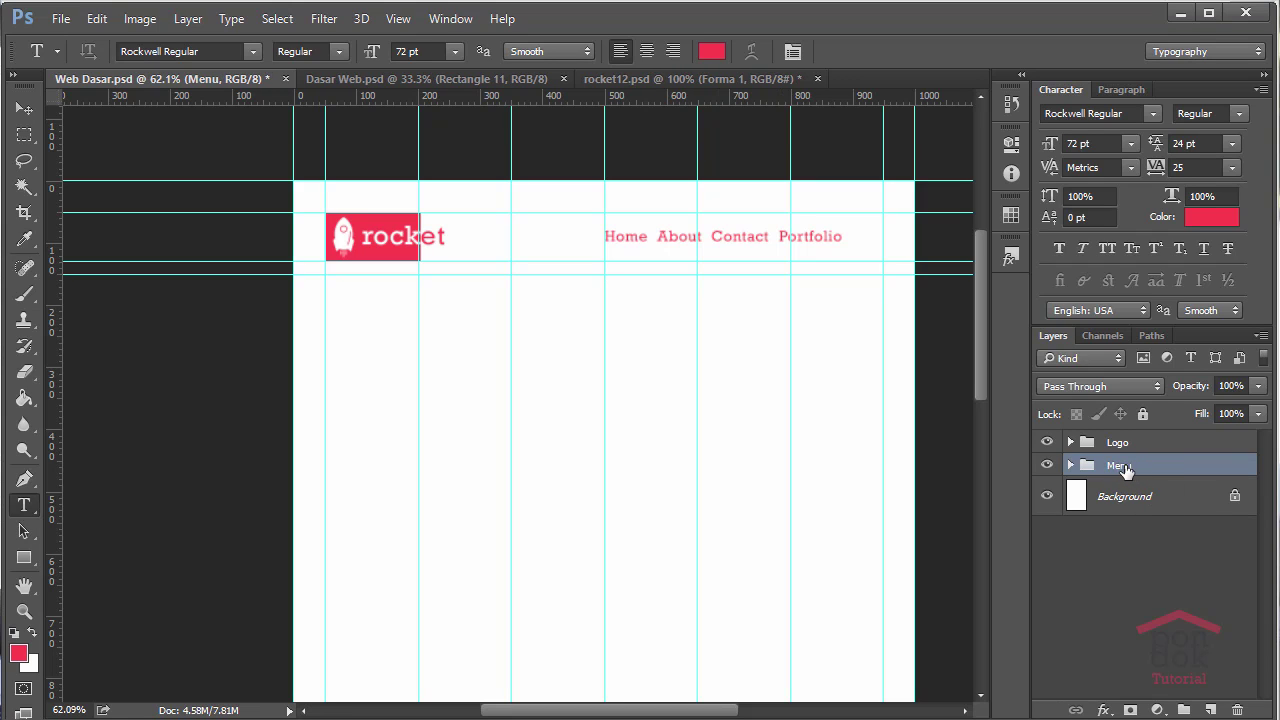
click(25, 109)
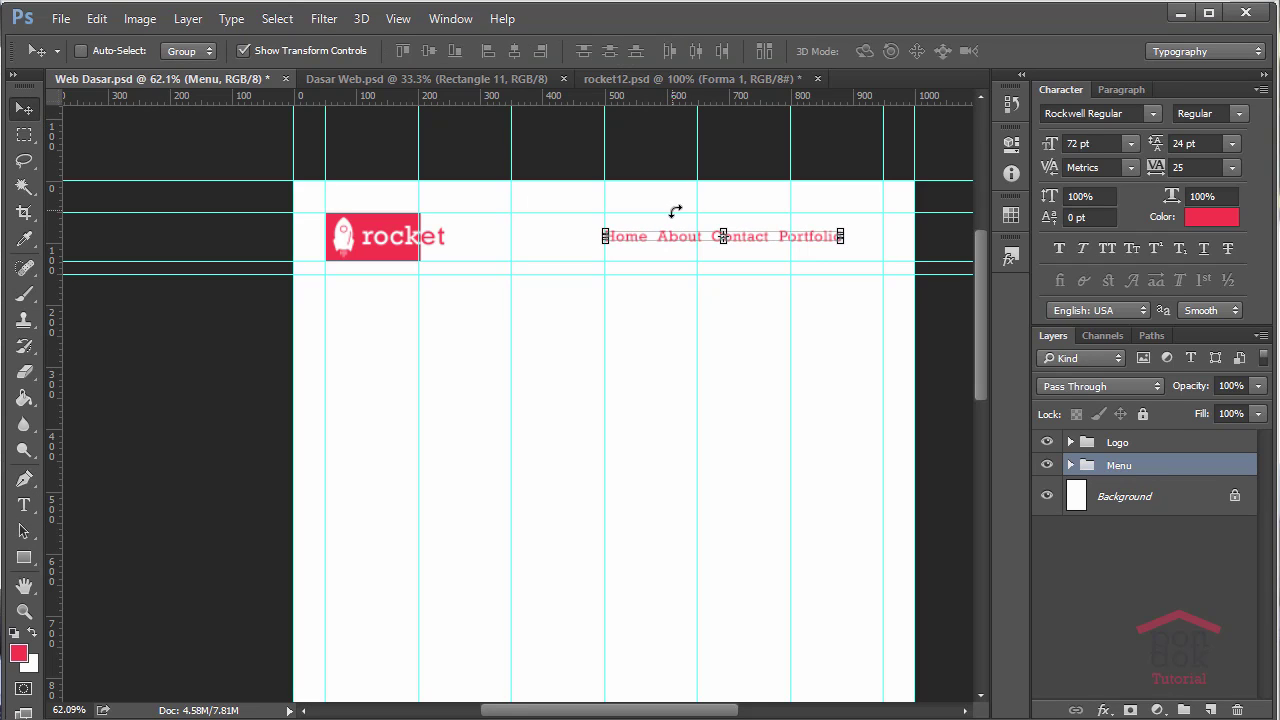
drag(808, 302, 840, 309)
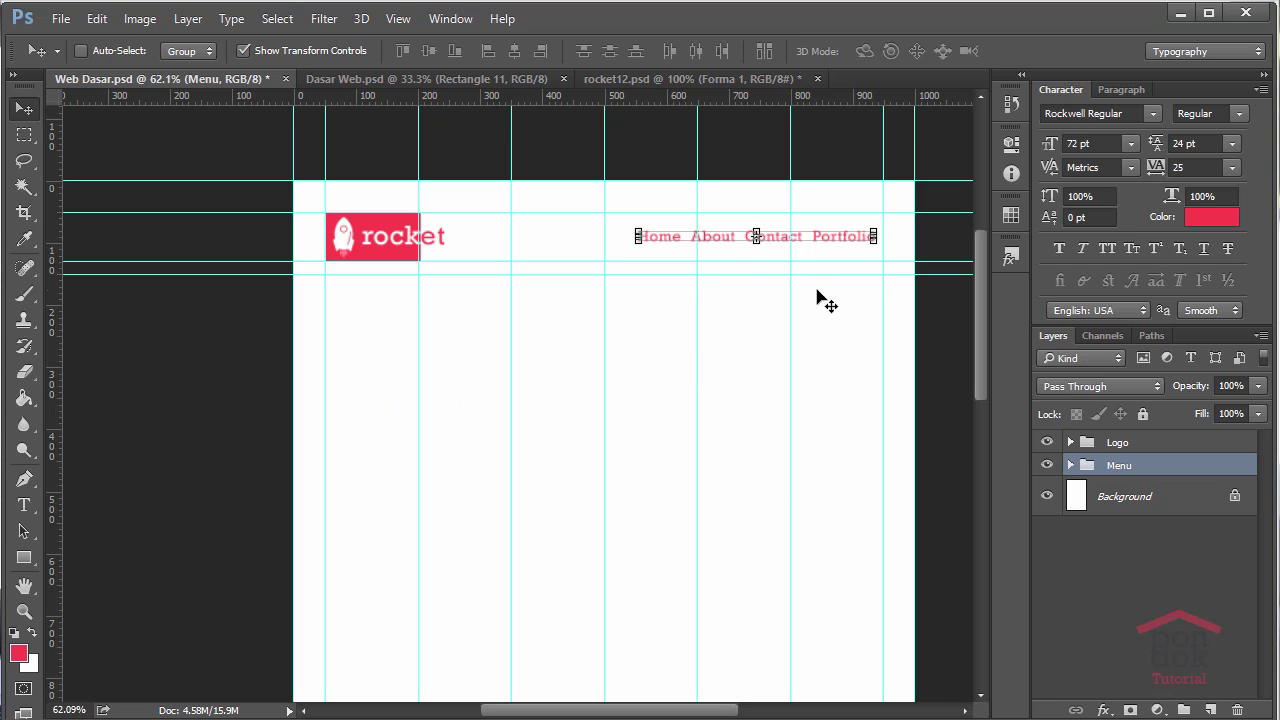
With the Background layer selected, place the banner photo as an embedded image.
click(60, 18)
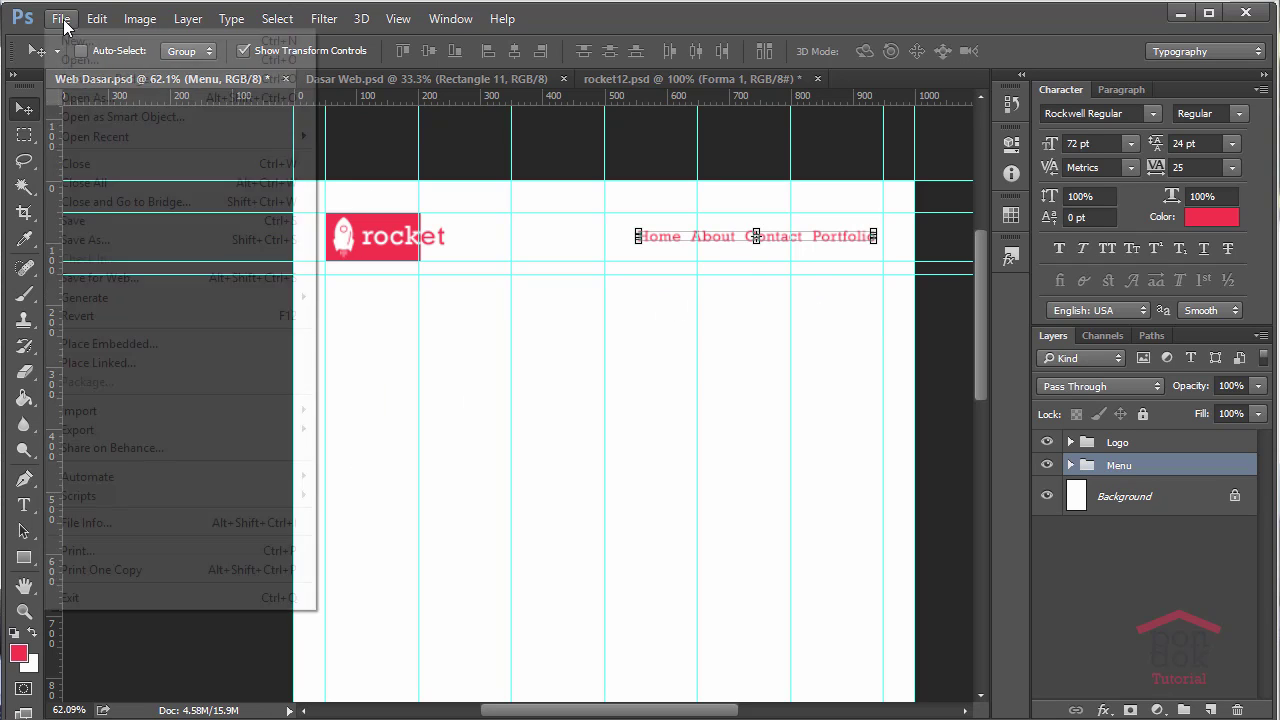
click(60, 18)
click(1148, 497)
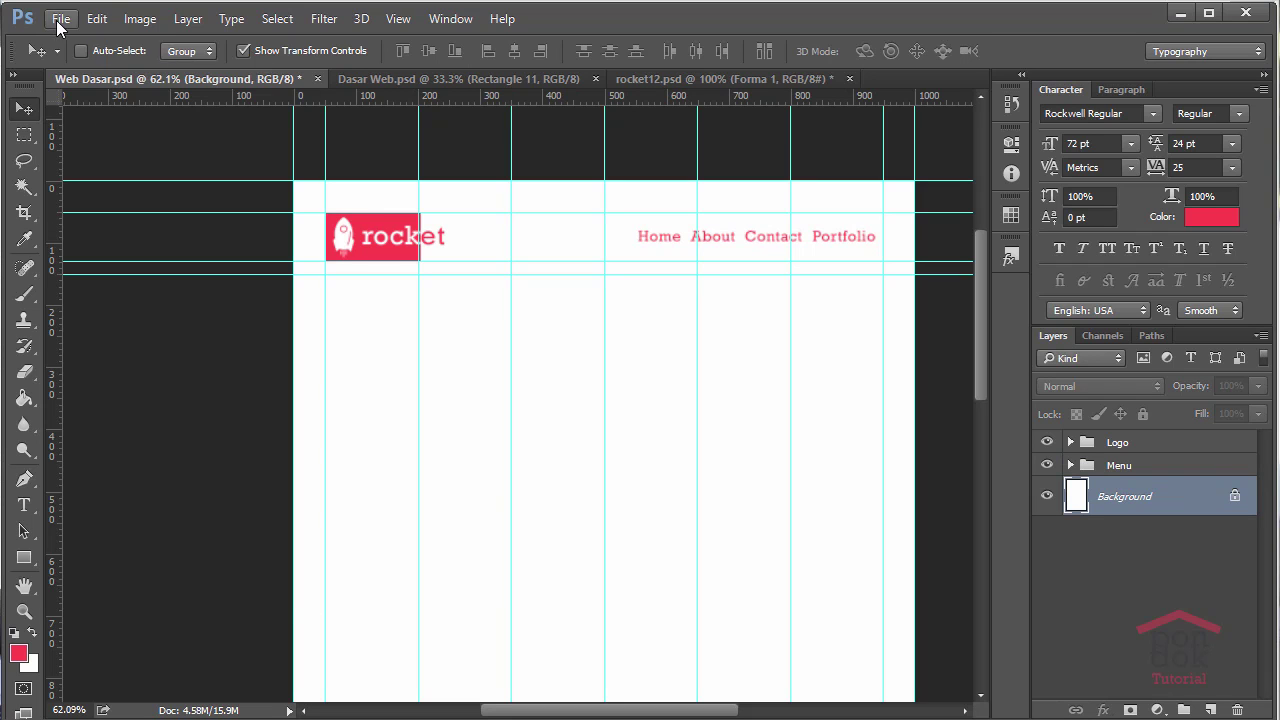
click(50, 19)
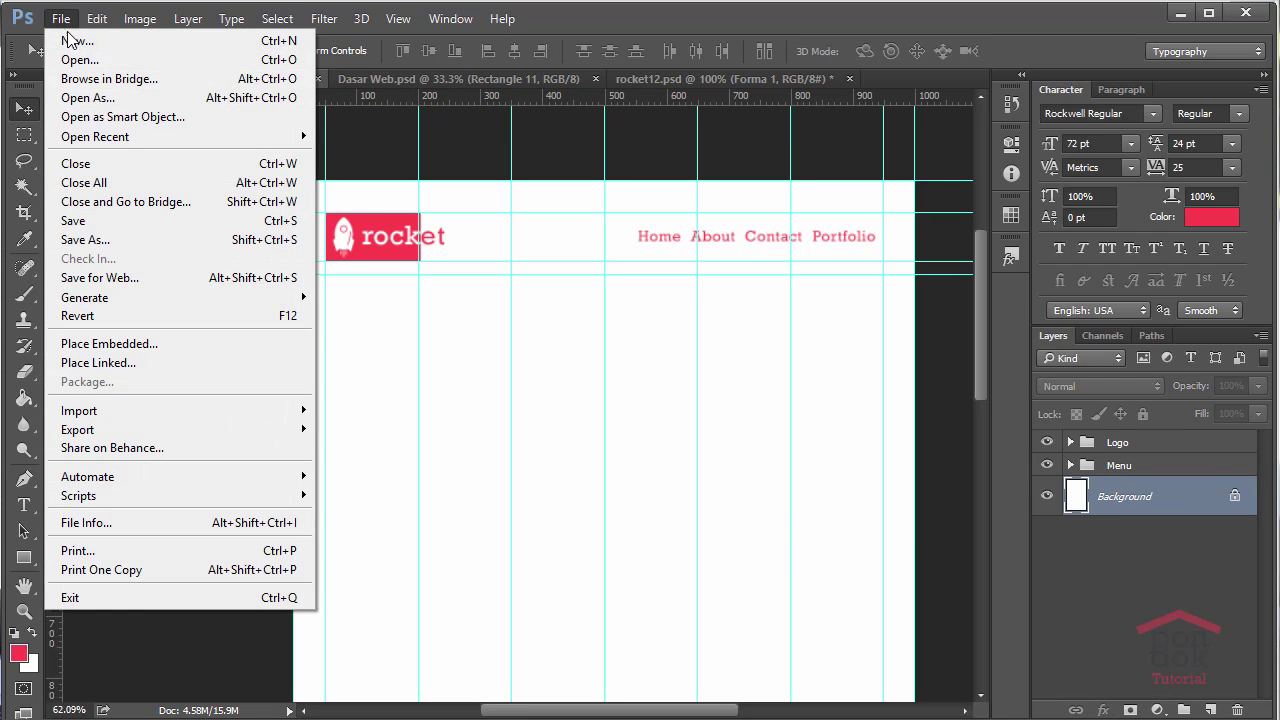
click(130, 344)
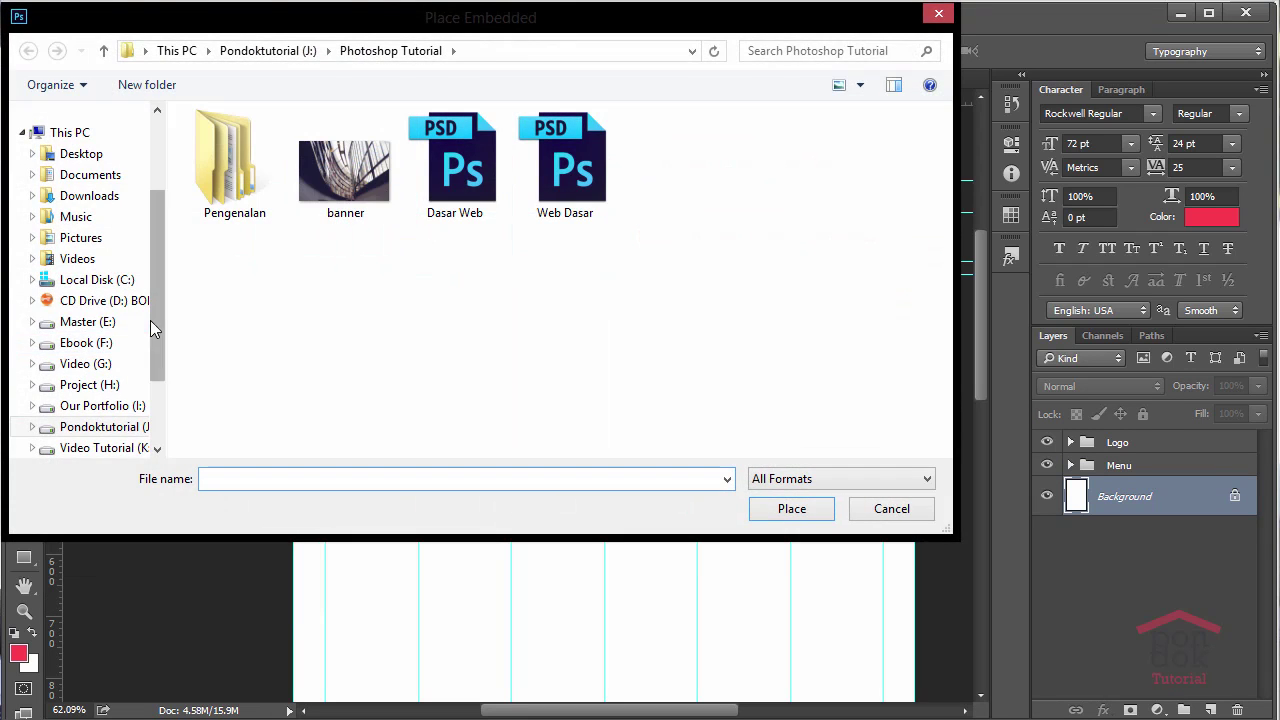
click(333, 190)
double_click(333, 190)
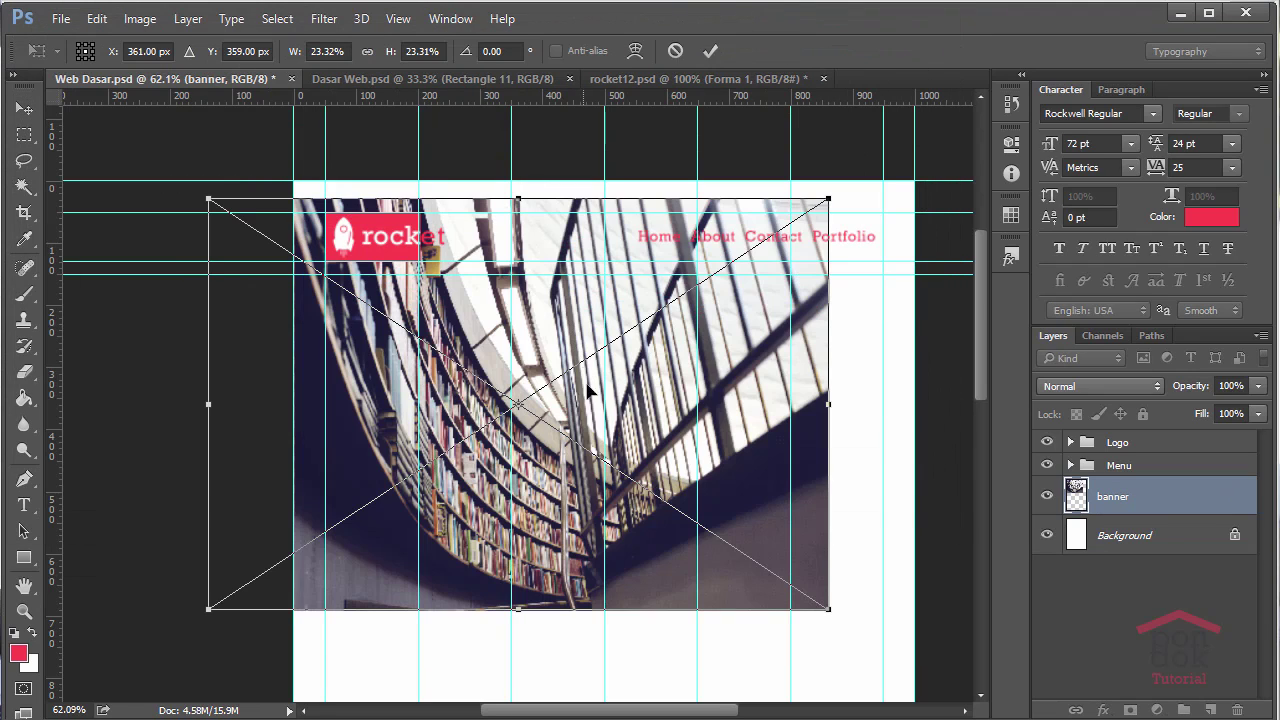
Position the banner photo just below the header and commit the placement.
drag(703, 459, 731, 500)
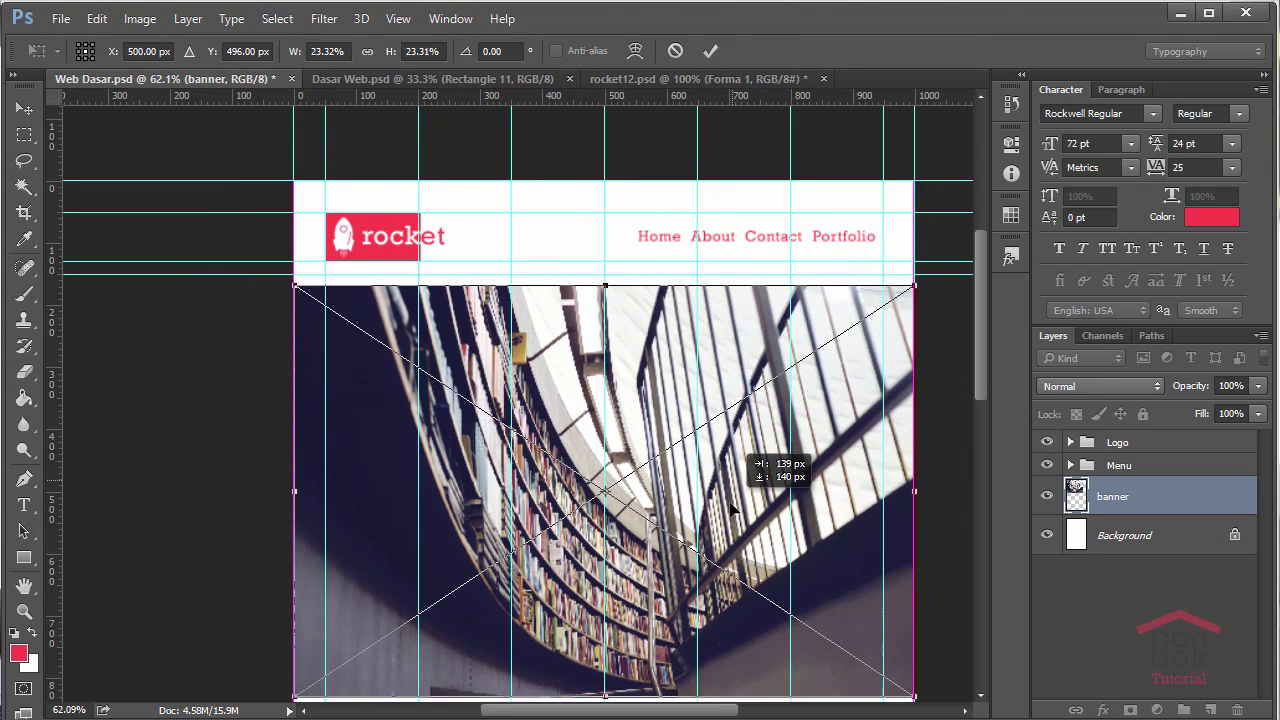
scroll(731, 500, down, 2)
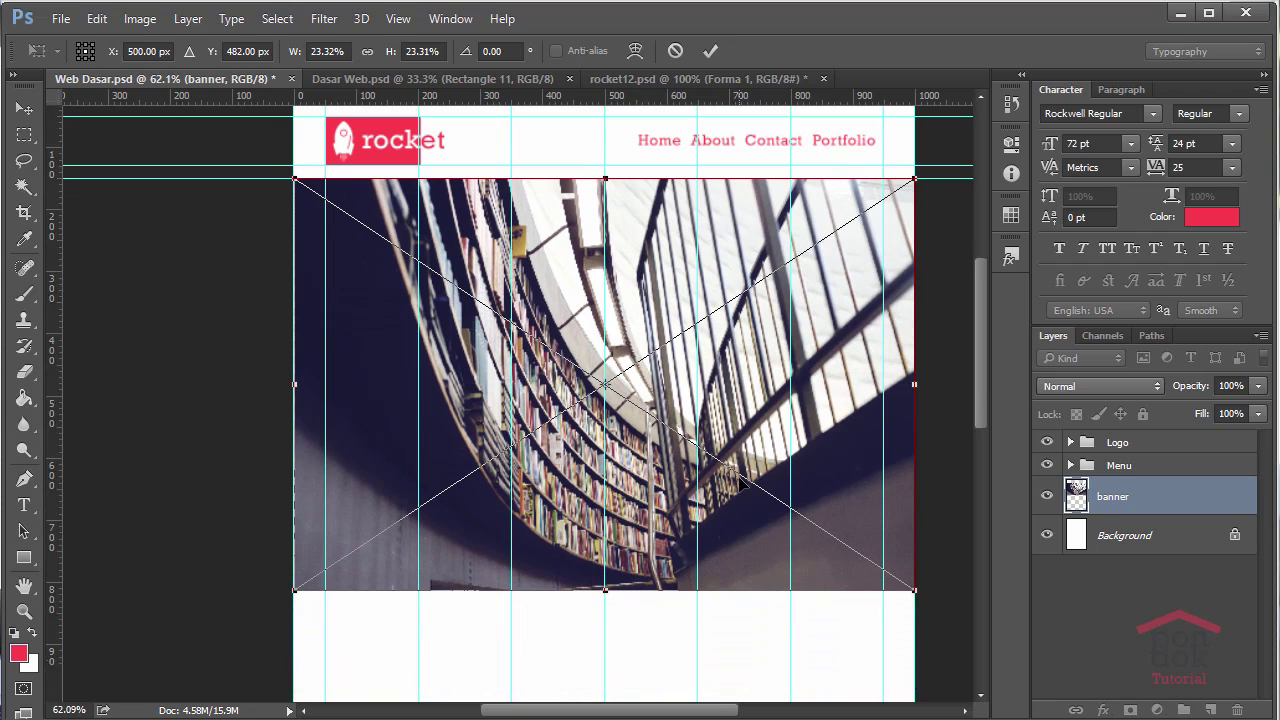
scroll(731, 490, up, 2)
scroll(731, 485, down, 2)
scroll(731, 482, up, 2)
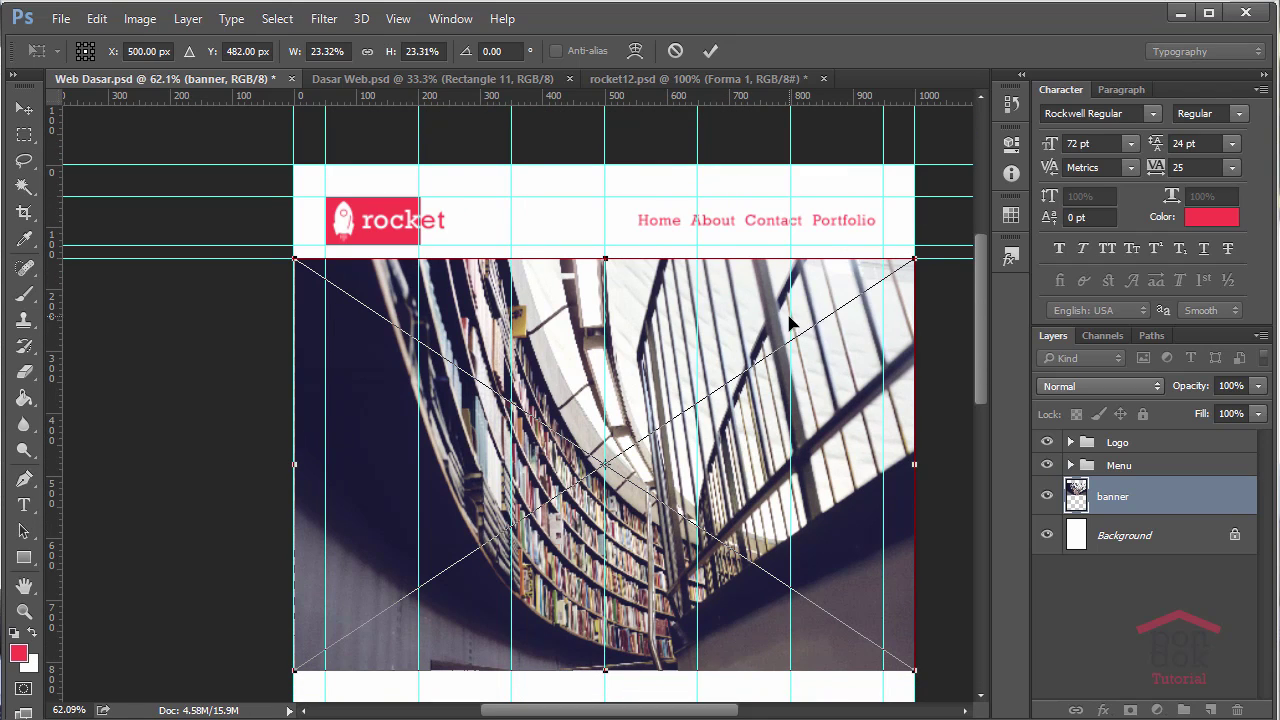
scroll(791, 320, down, 2)
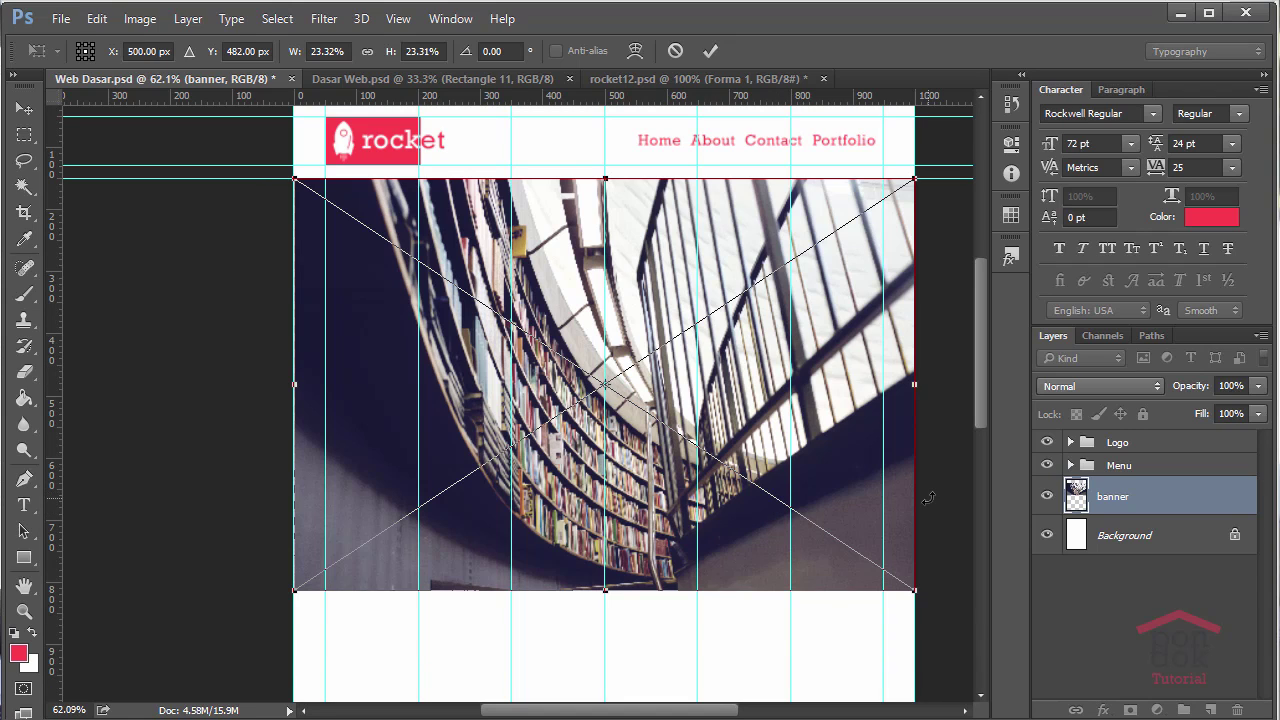
scroll(880, 495, up, 2)
scroll(800, 500, up, 2)
scroll(740, 460, up, 1)
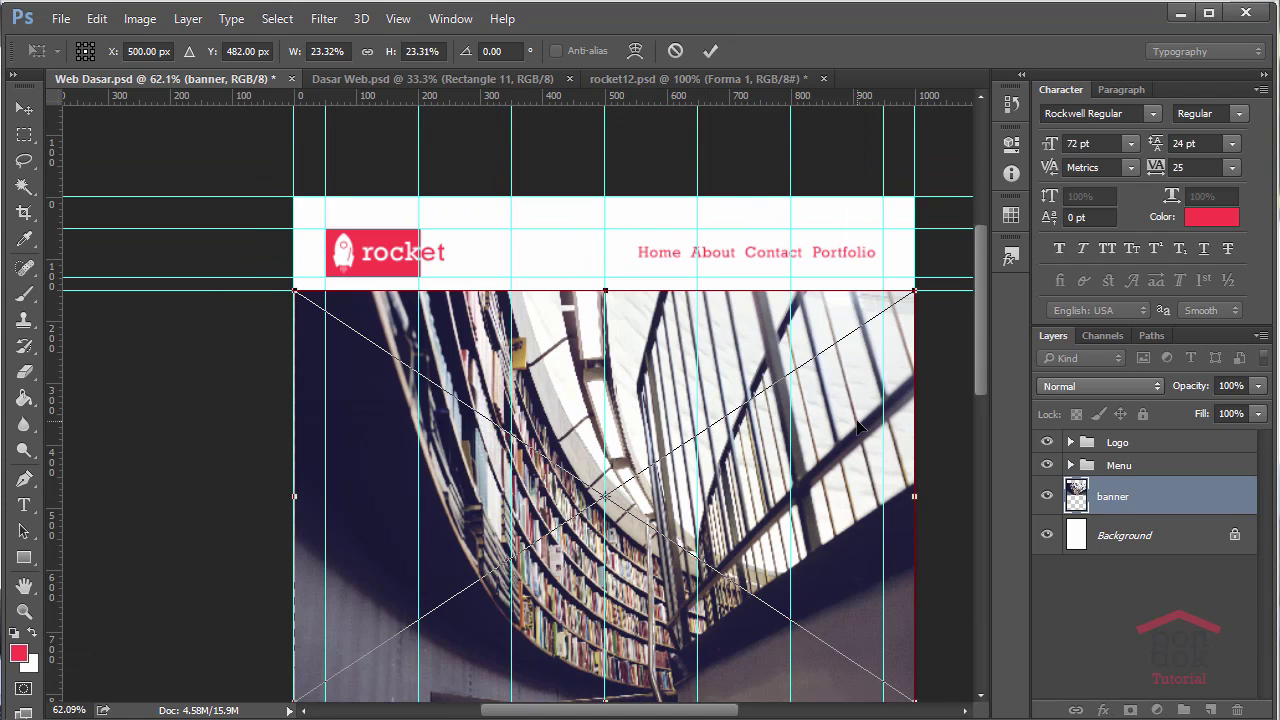
scroll(632, 415, down, 3)
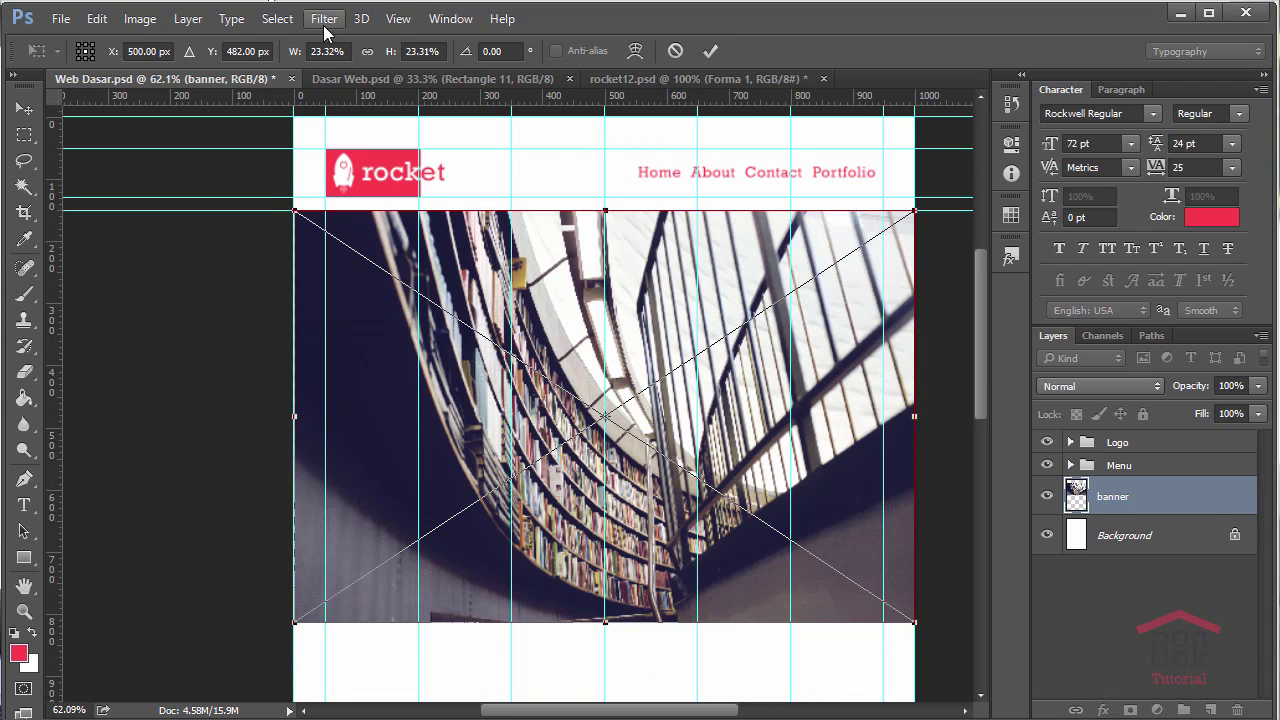
scroll(531, 205, up, 1)
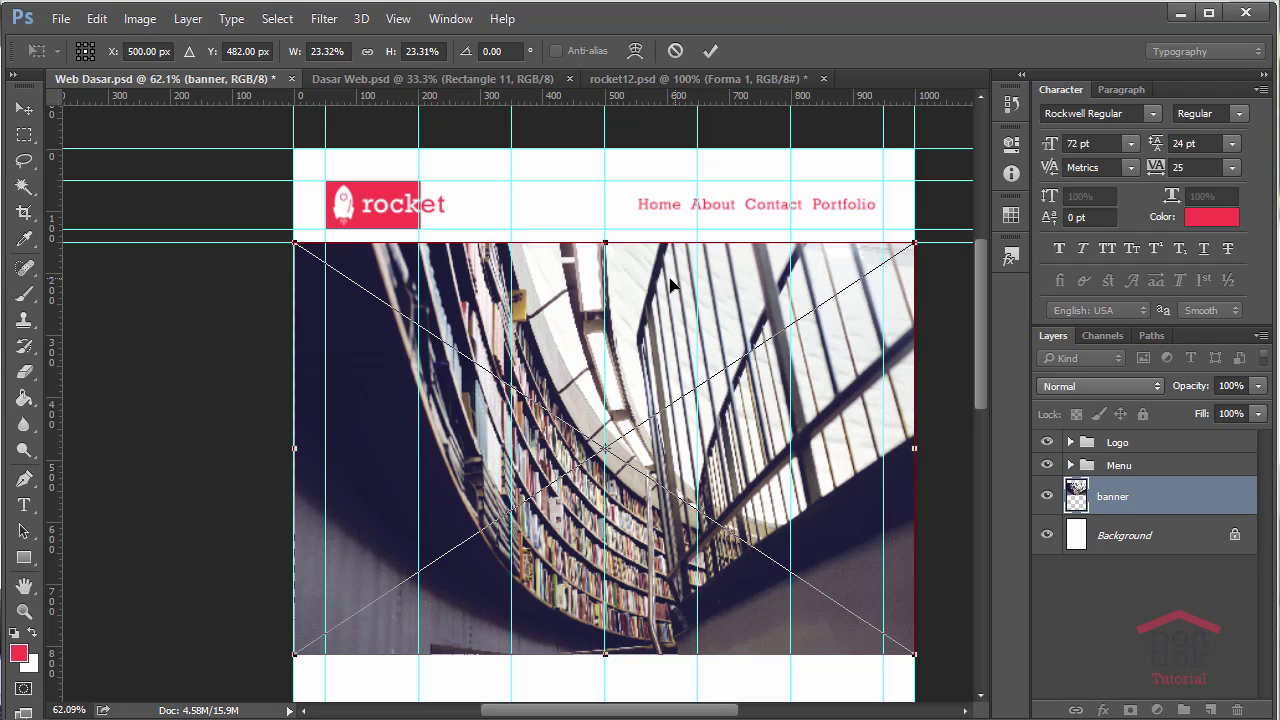
scroll(652, 290, down, 2)
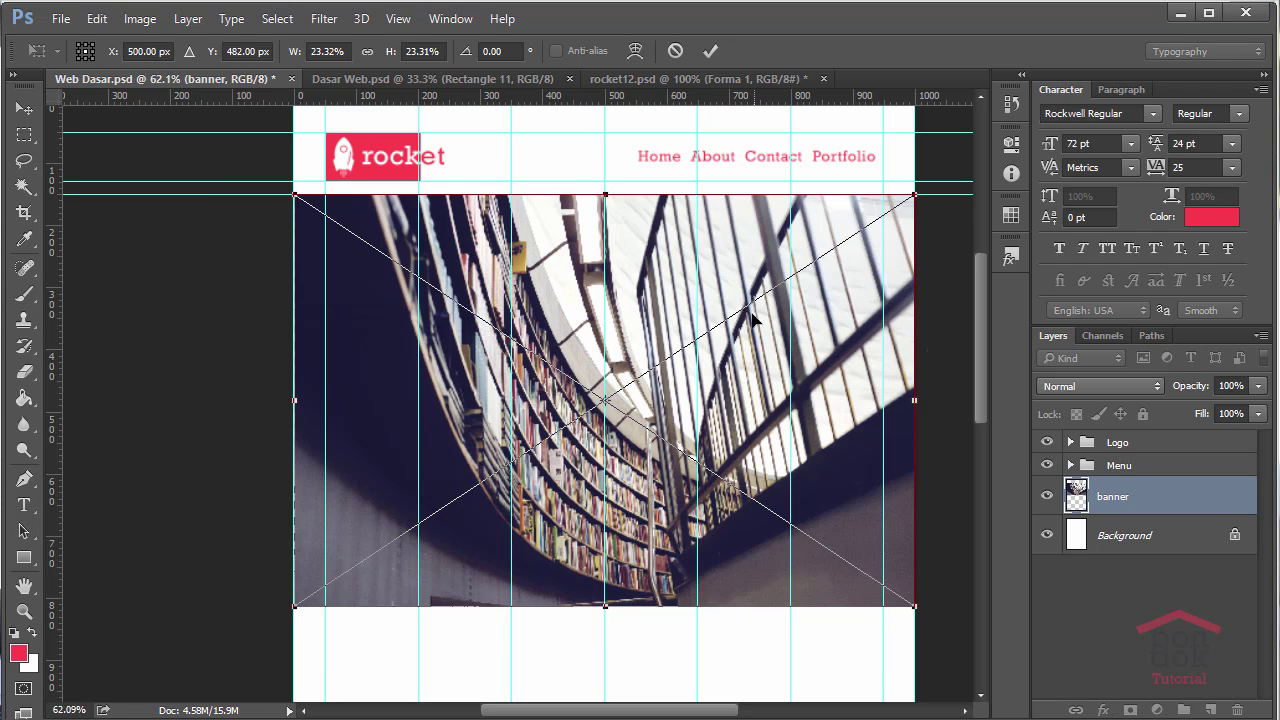
click(24, 108)
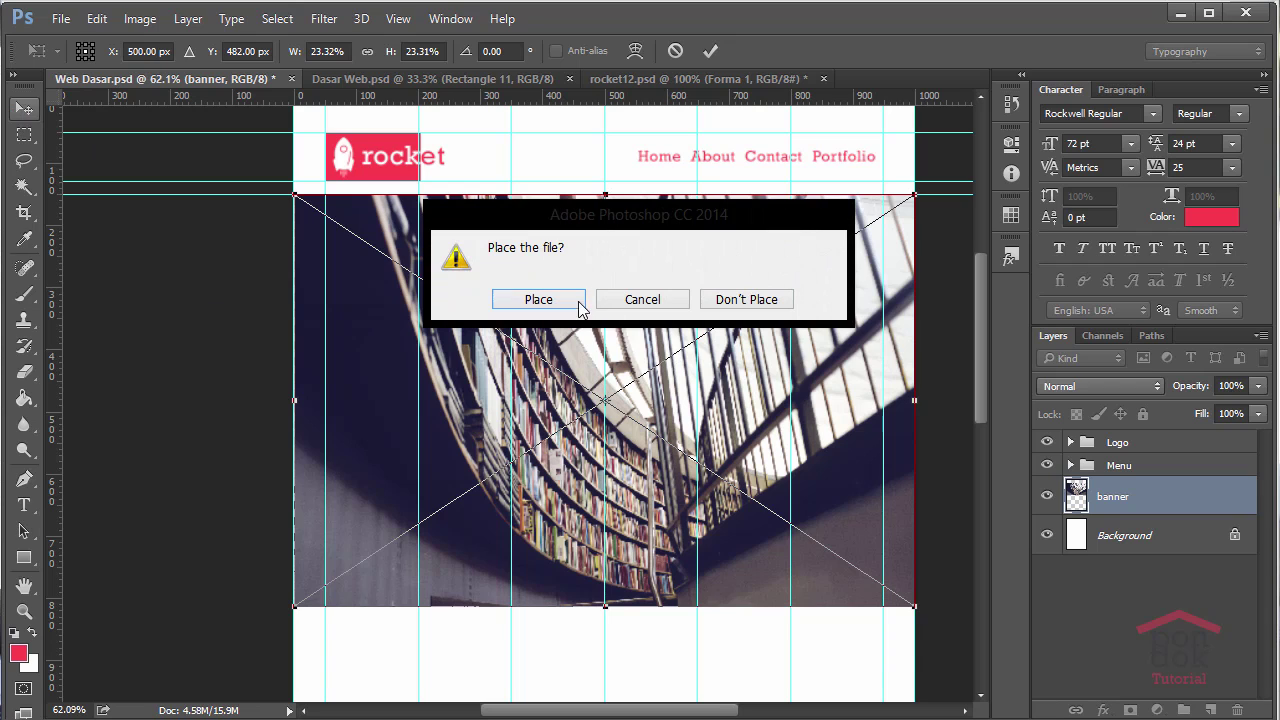
click(577, 301)
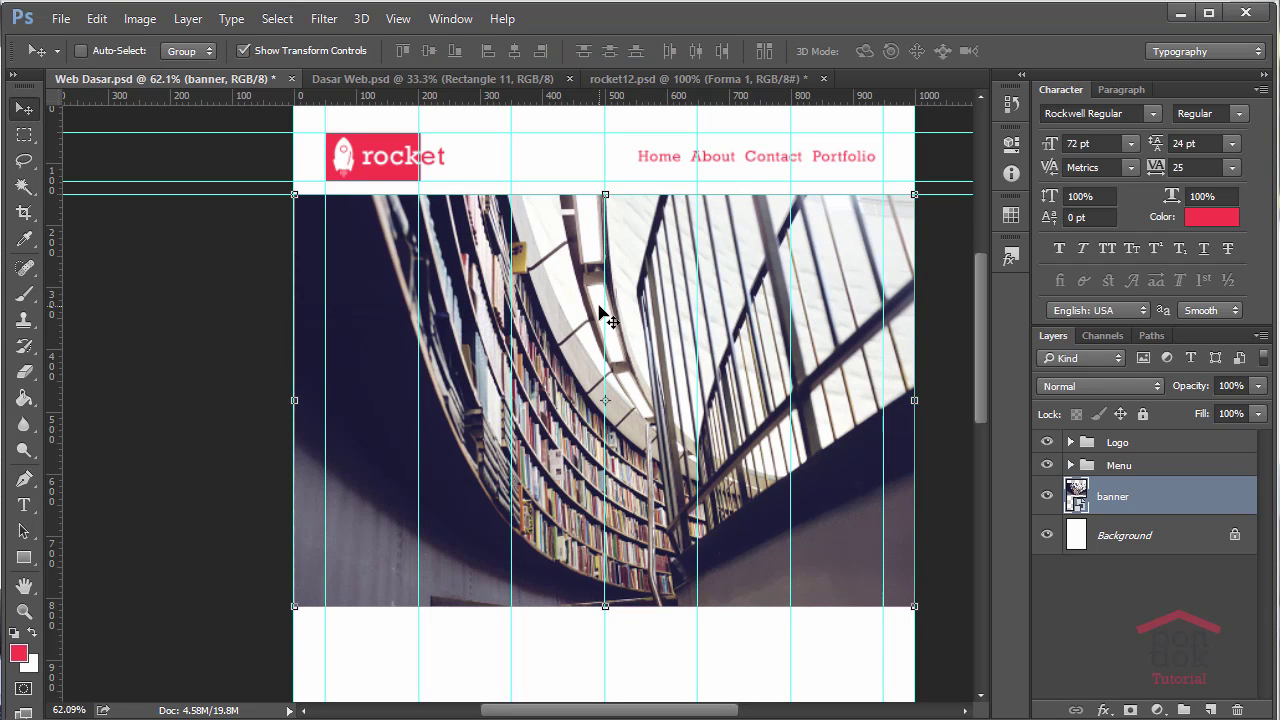
Add a horizontal guide at 550 px.
key(alt+v)
key(e)
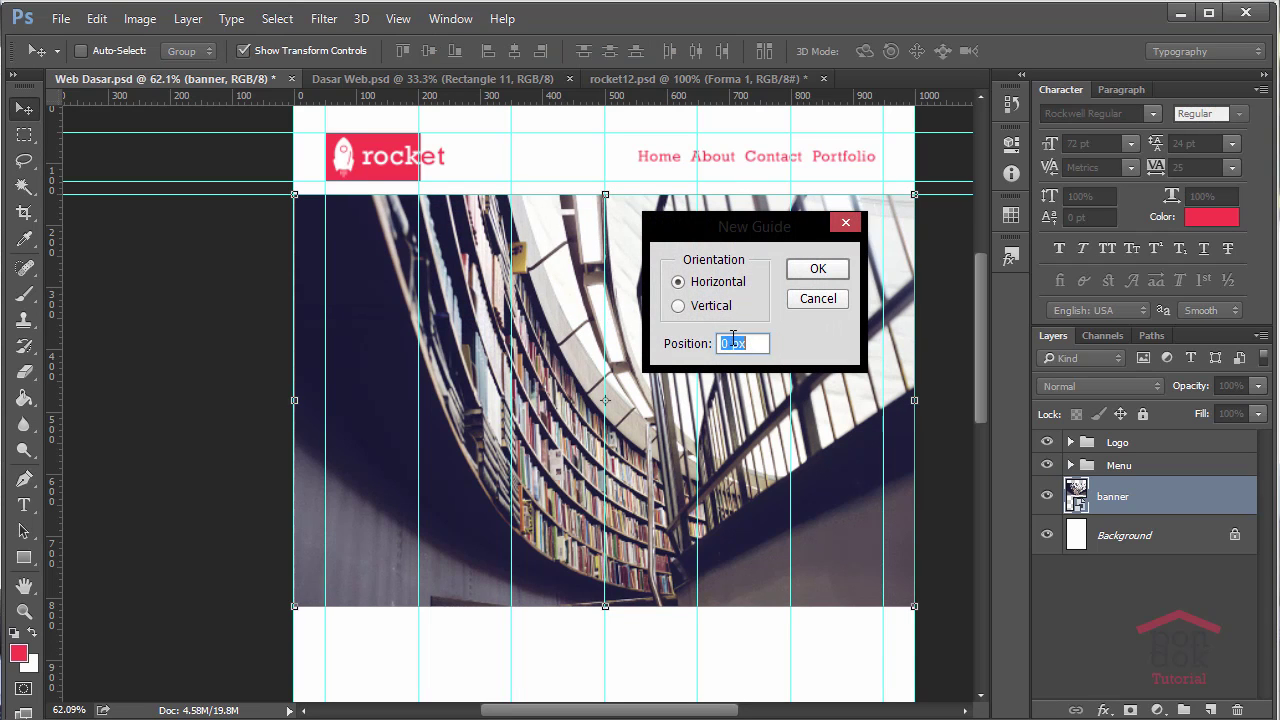
double_click(724, 343)
drag(743, 240, 355, 263)
text(550)
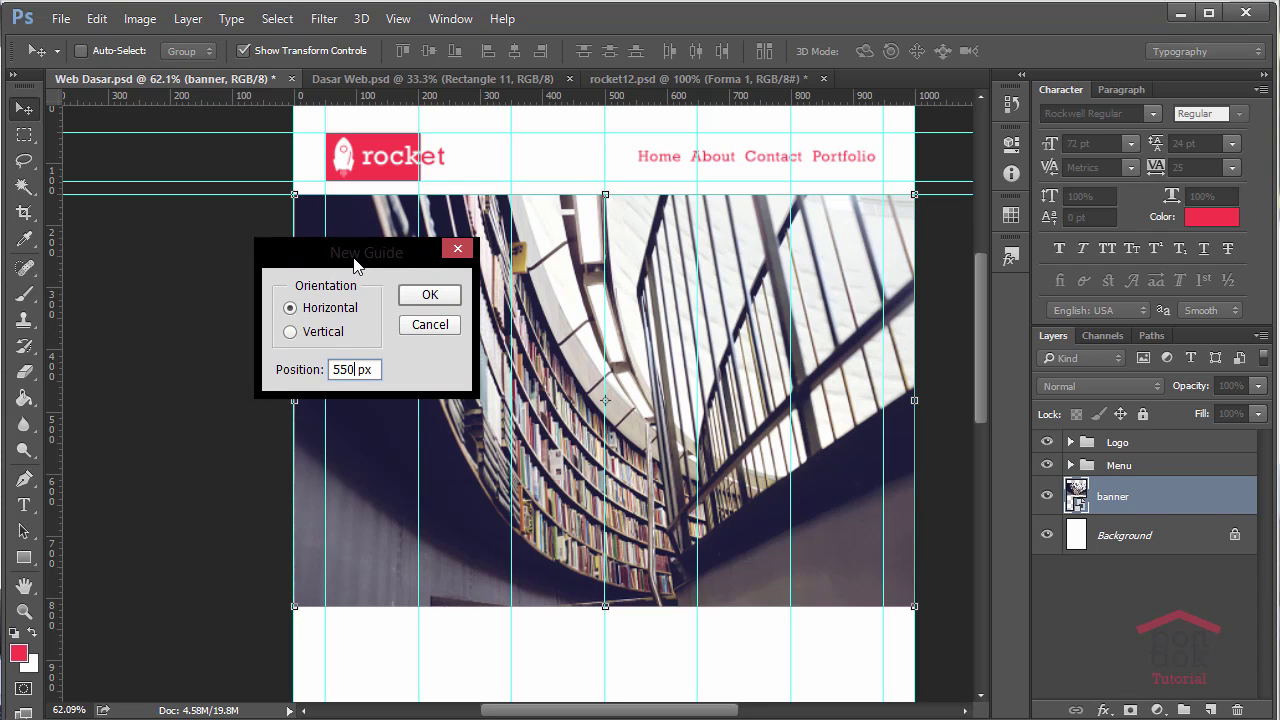
key(Return)
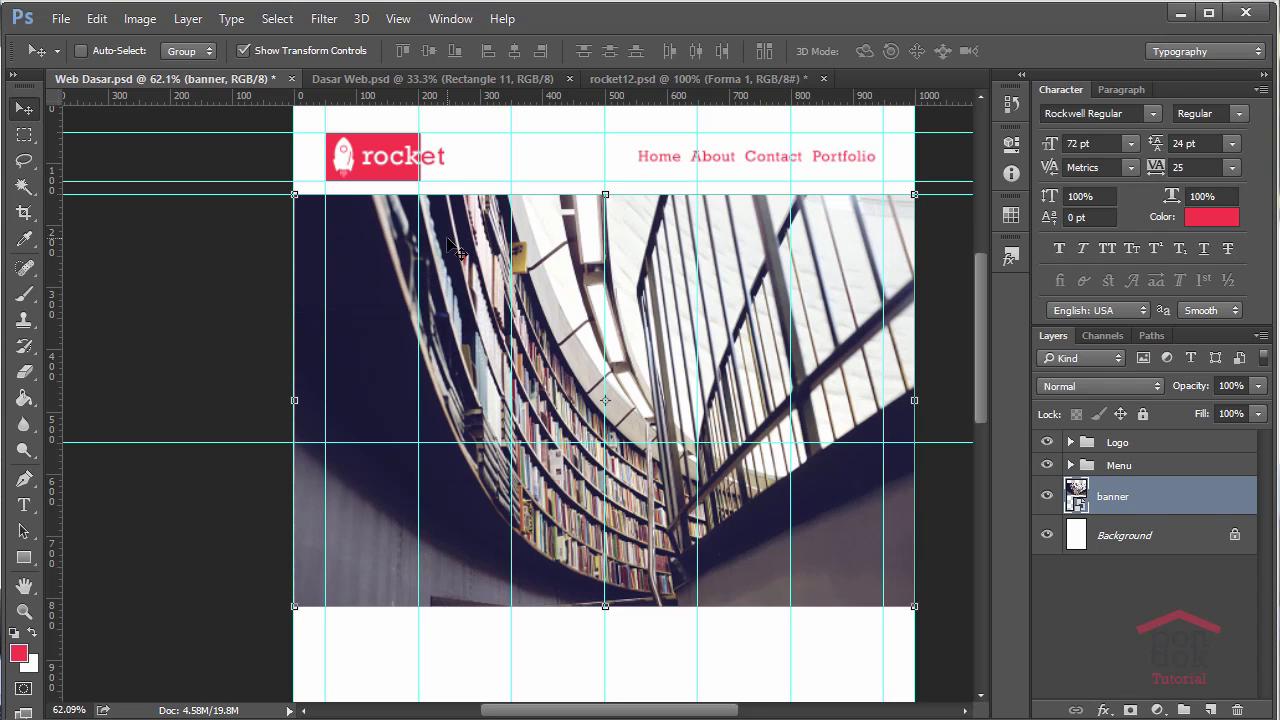
Drag the 550 px guide off the canvas to remove it.
scroll(525, 470, down, 1)
scroll(538, 442, down, 3)
scroll(536, 400, up, 3)
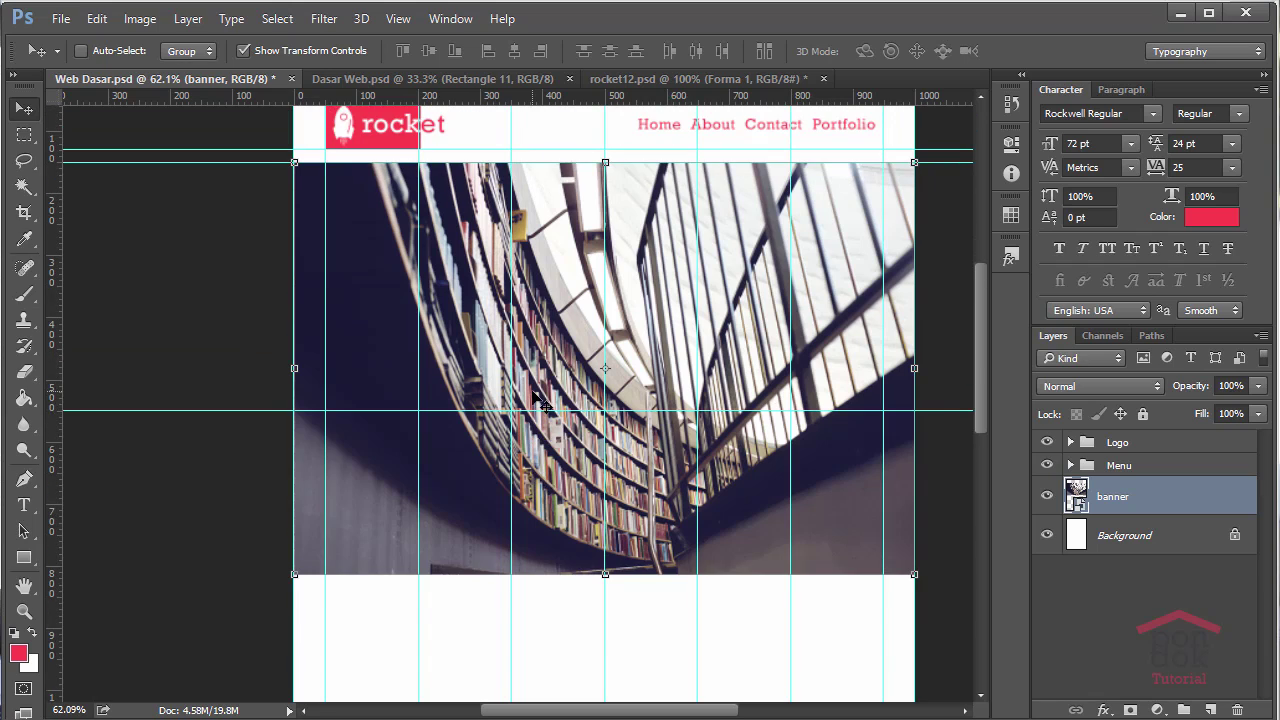
scroll(605, 405, up, 1)
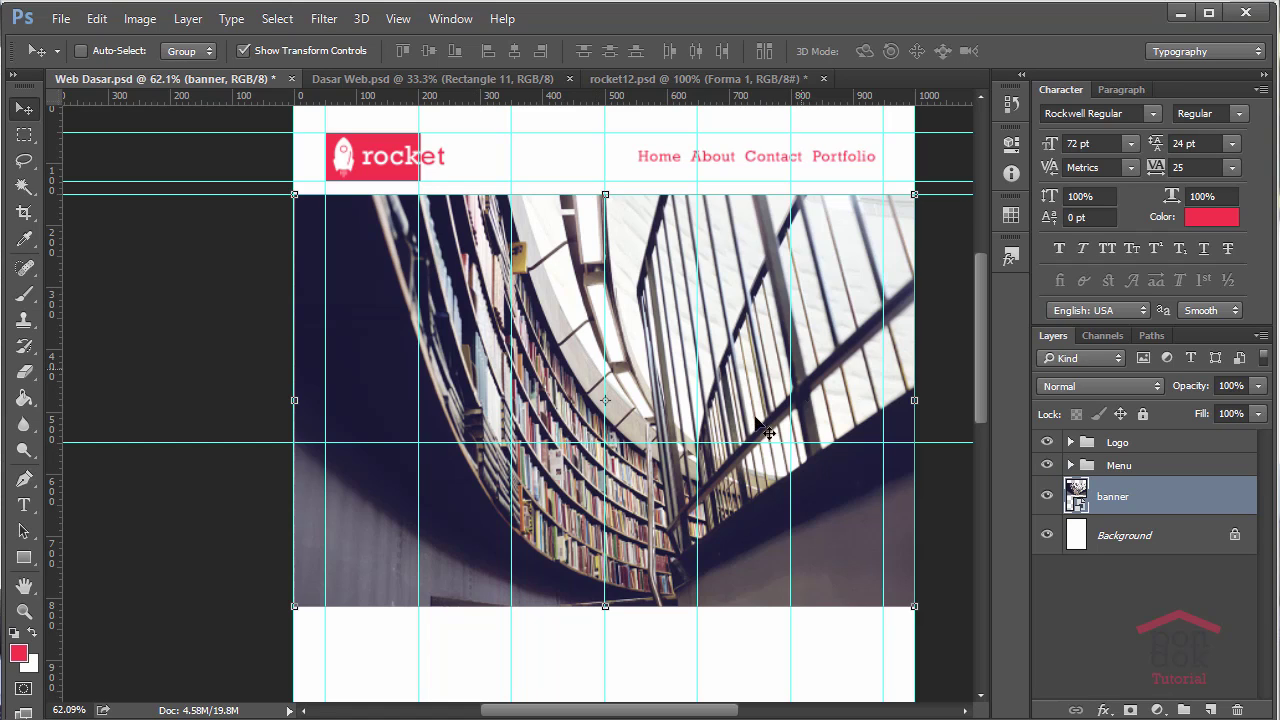
drag(730, 442, 418, 180)
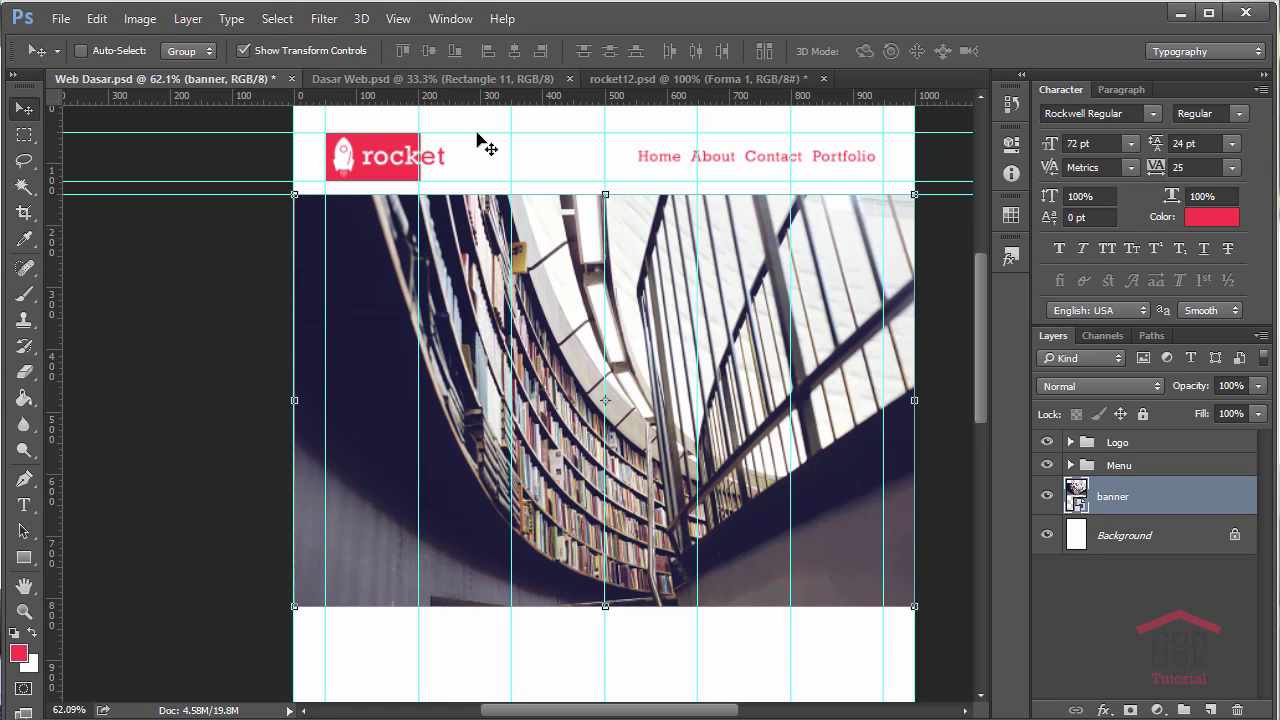
Add a horizontal guide at 650 px.
key(ctrl)
key(alt+v)
key(e)
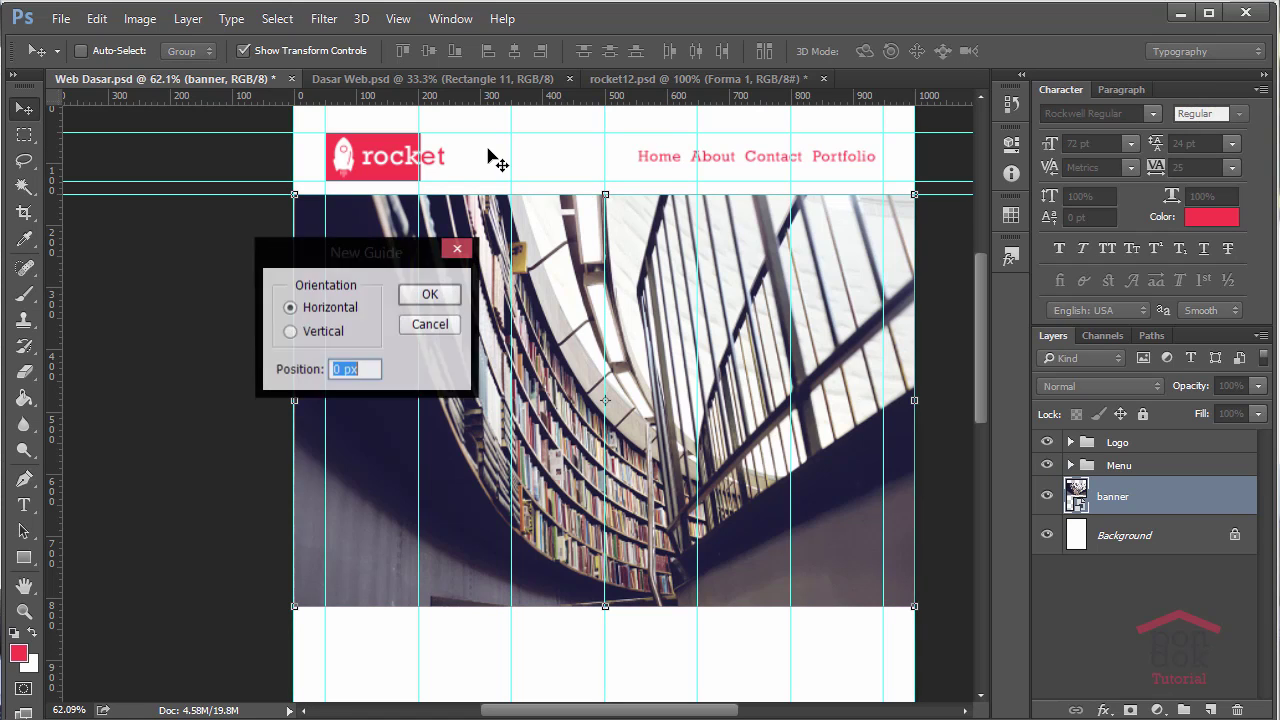
text(6)
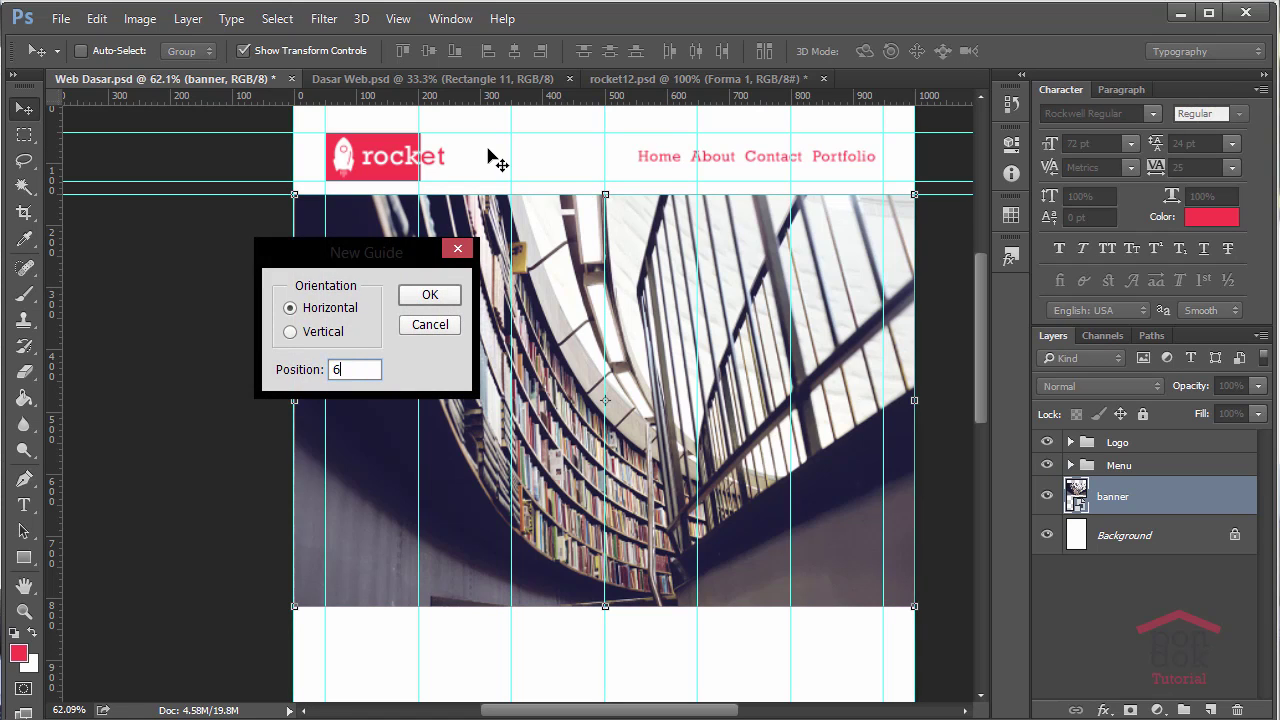
text(50 px)
key(Return)
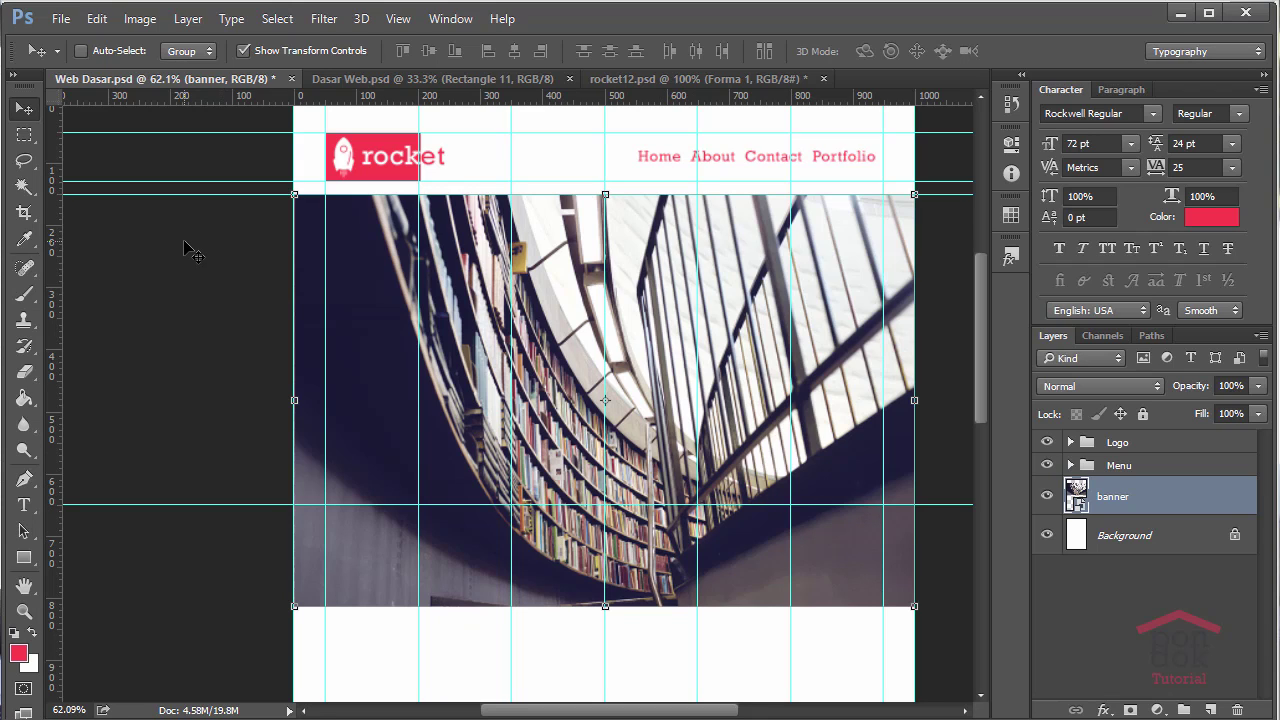
Draw a red 1000 × 500 px rectangle over the banner area down to the 650 px guide.
click(24, 557)
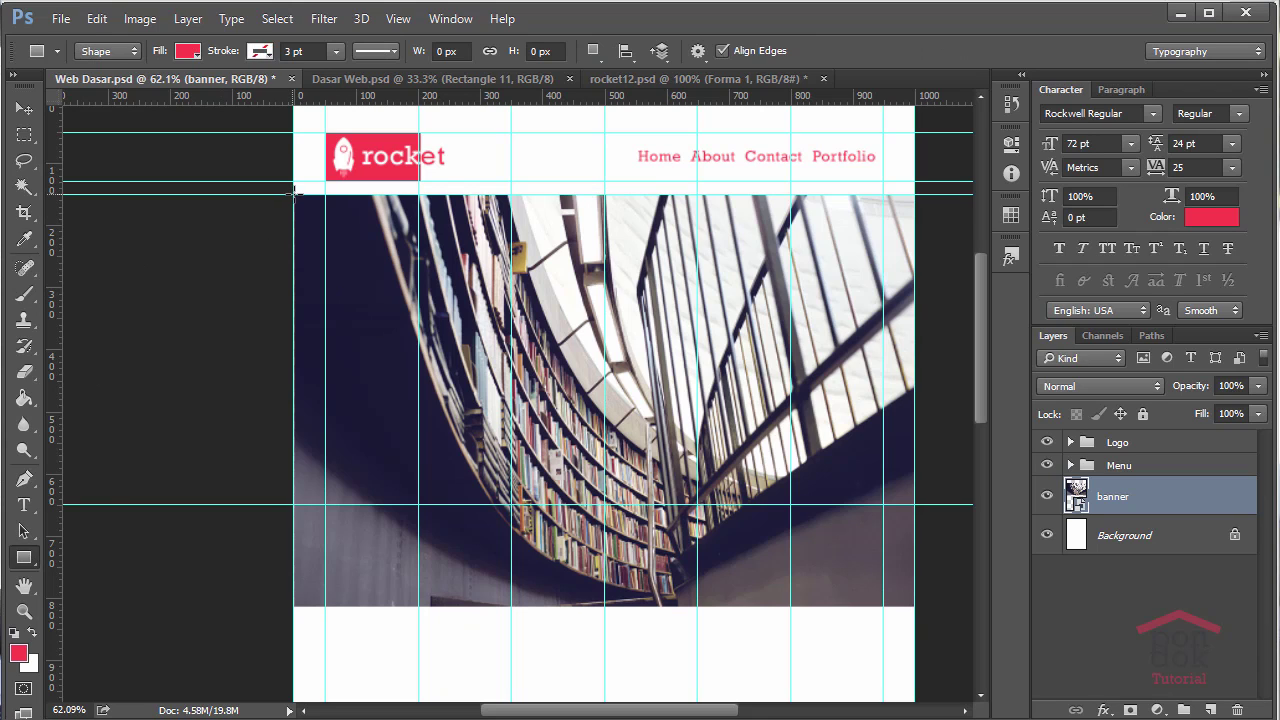
drag(294, 194, 913, 506)
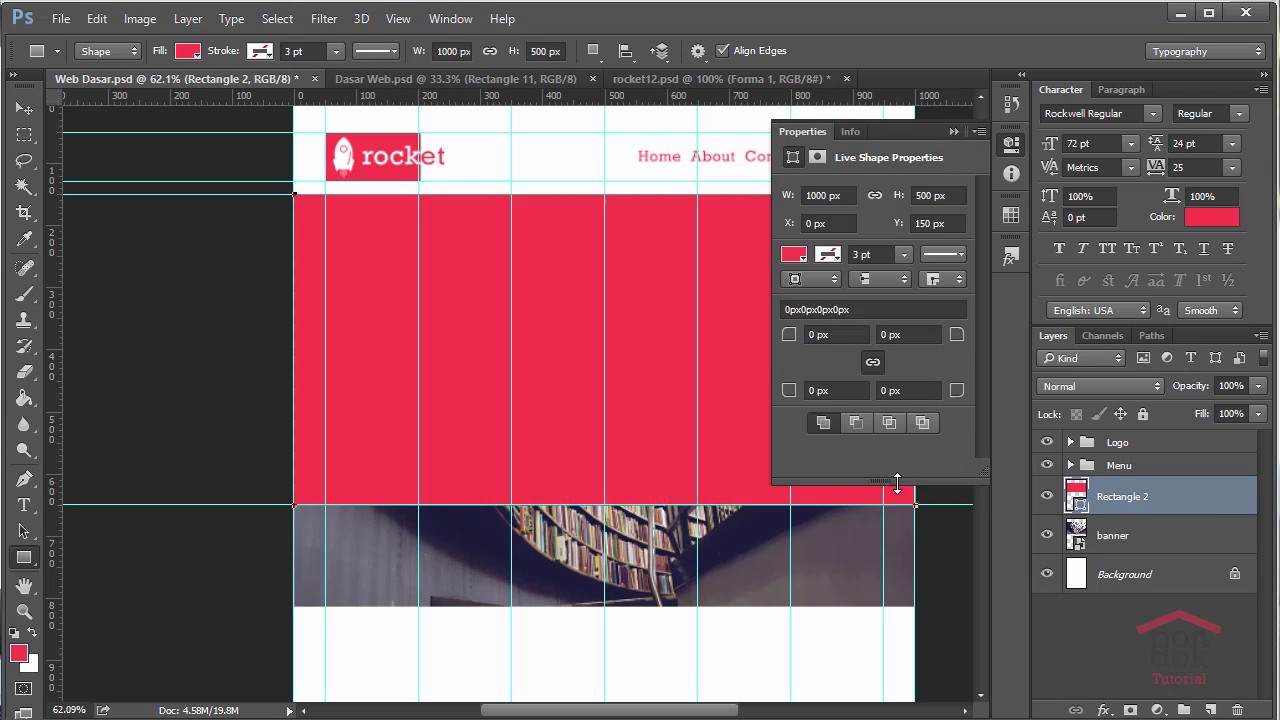
click(24, 108)
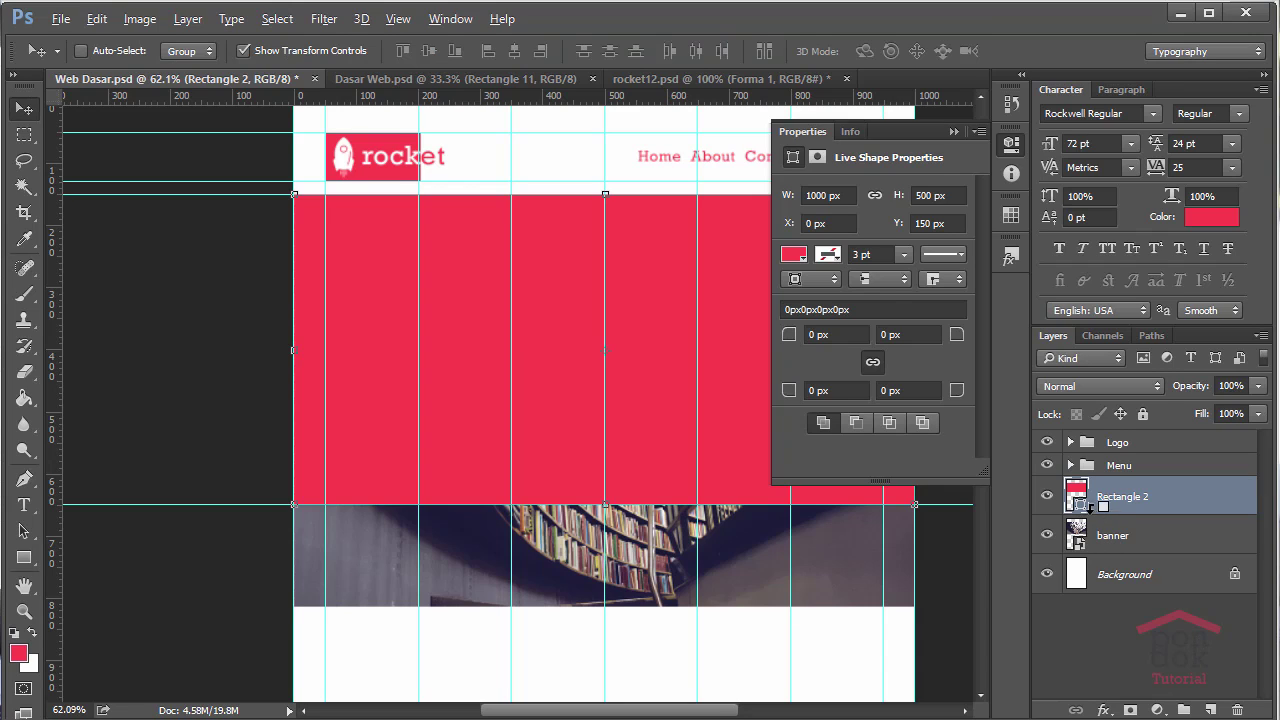
alt+click(1080, 503)
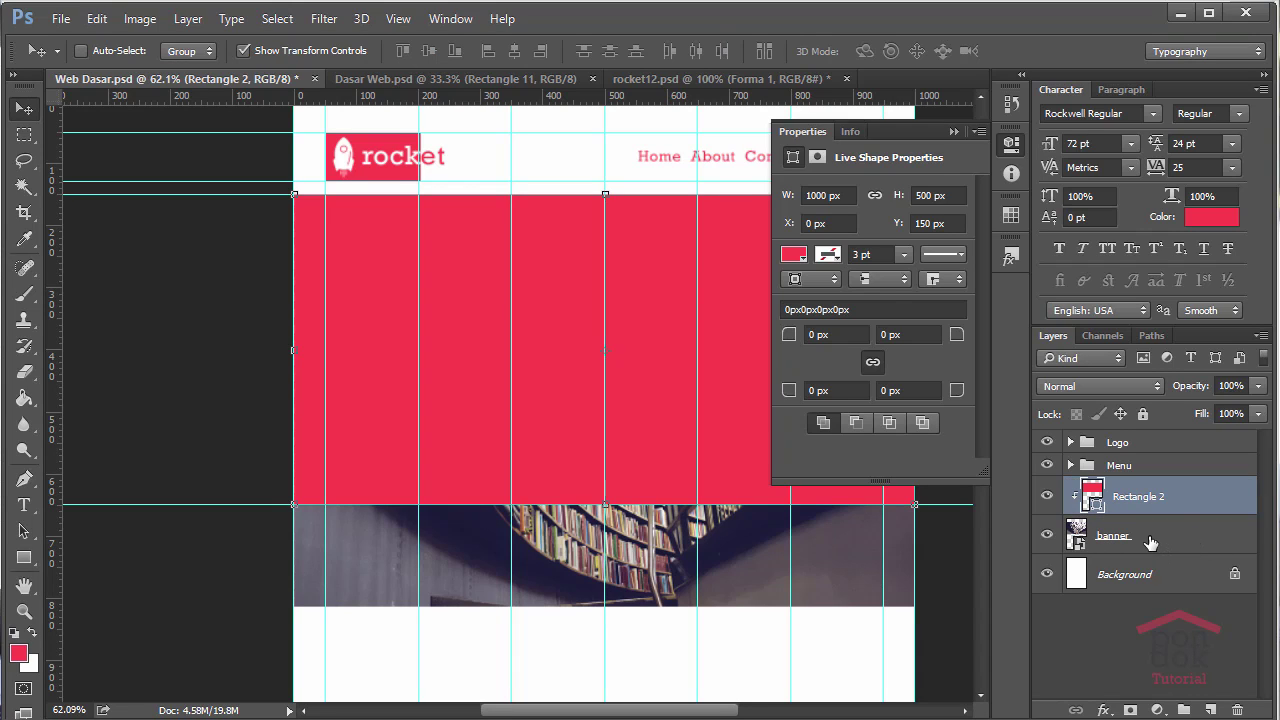
key(ctrl+alt+g)
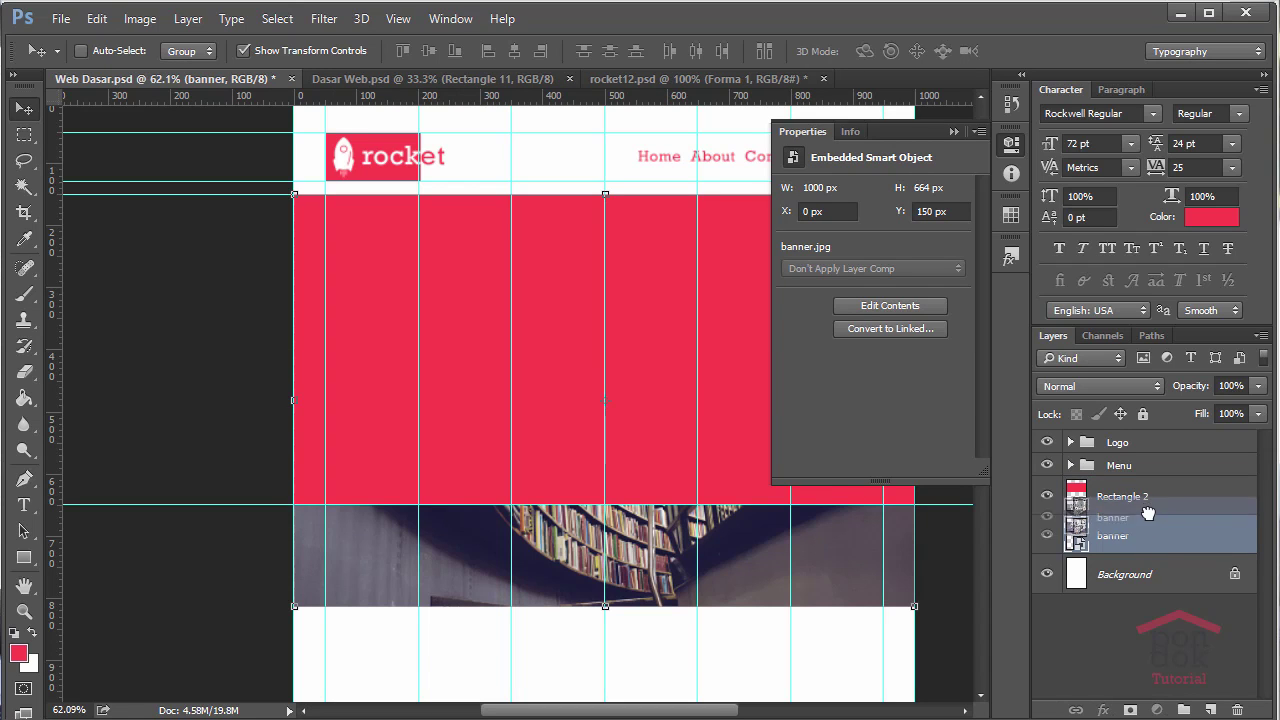
Move the banner layer above Rectangle 2 and clip it into the rectangle.
drag(1150, 542, 1145, 480)
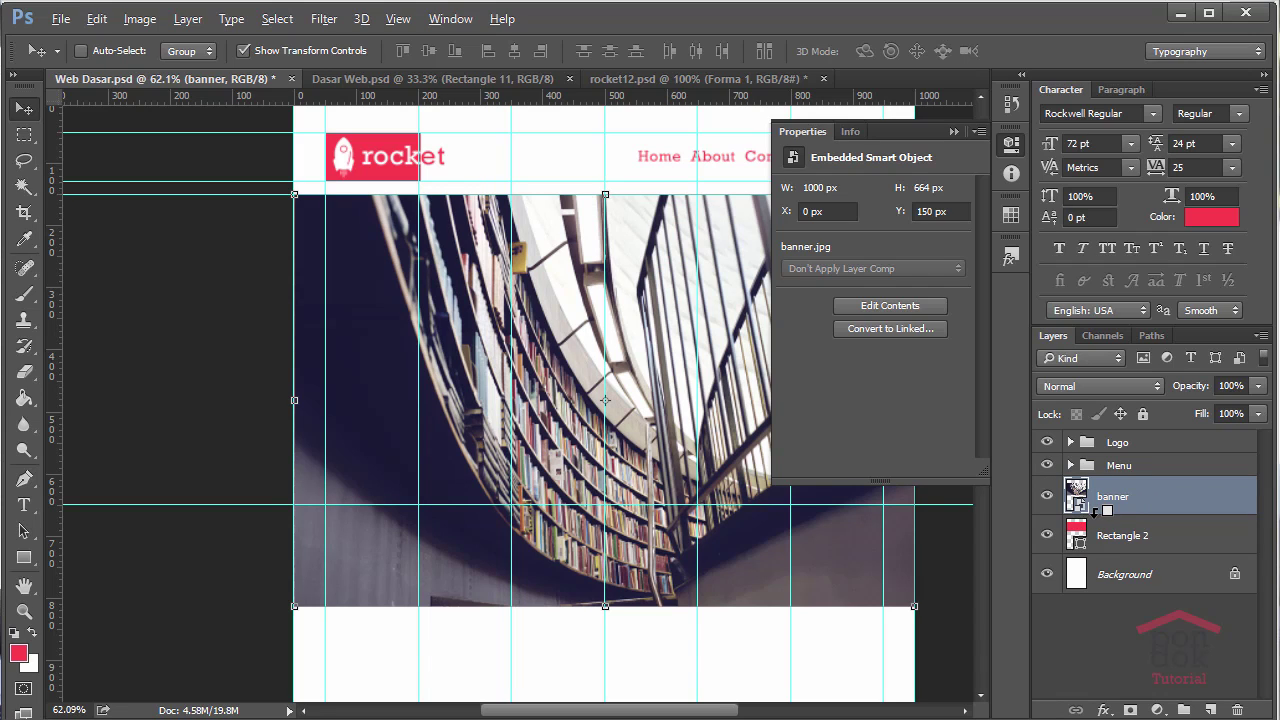
alt+click(1095, 513)
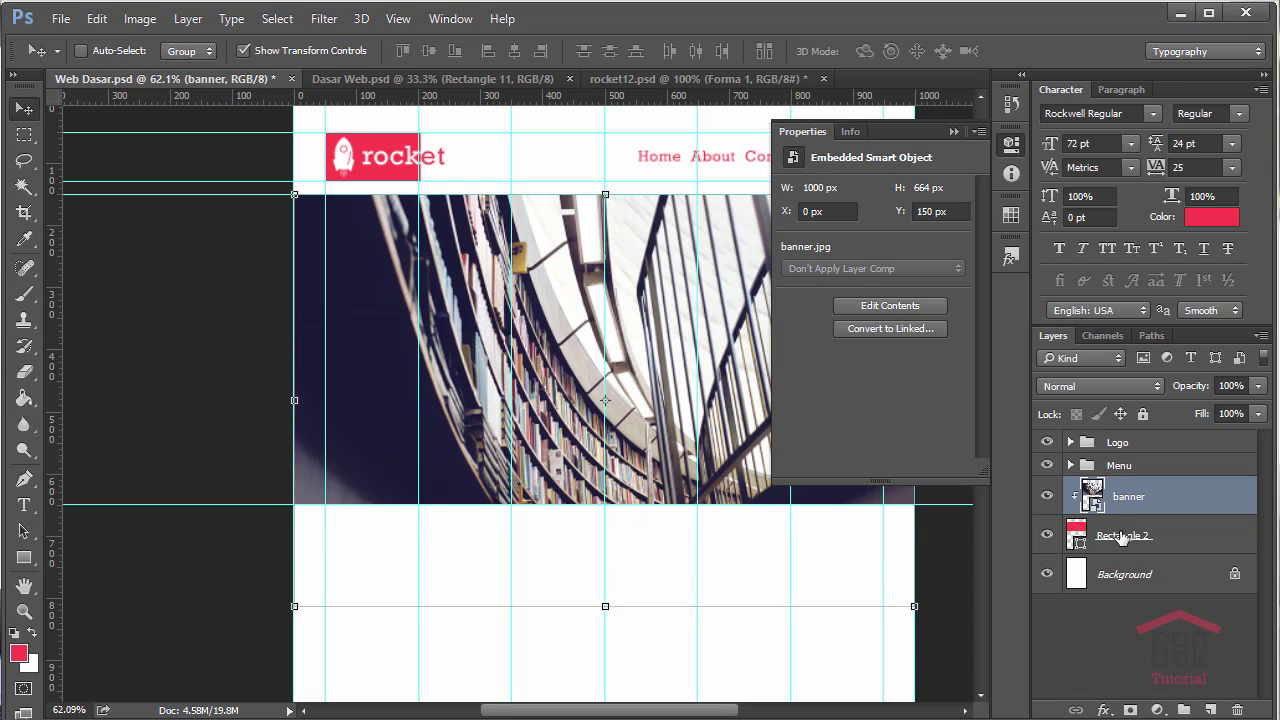
click(954, 132)
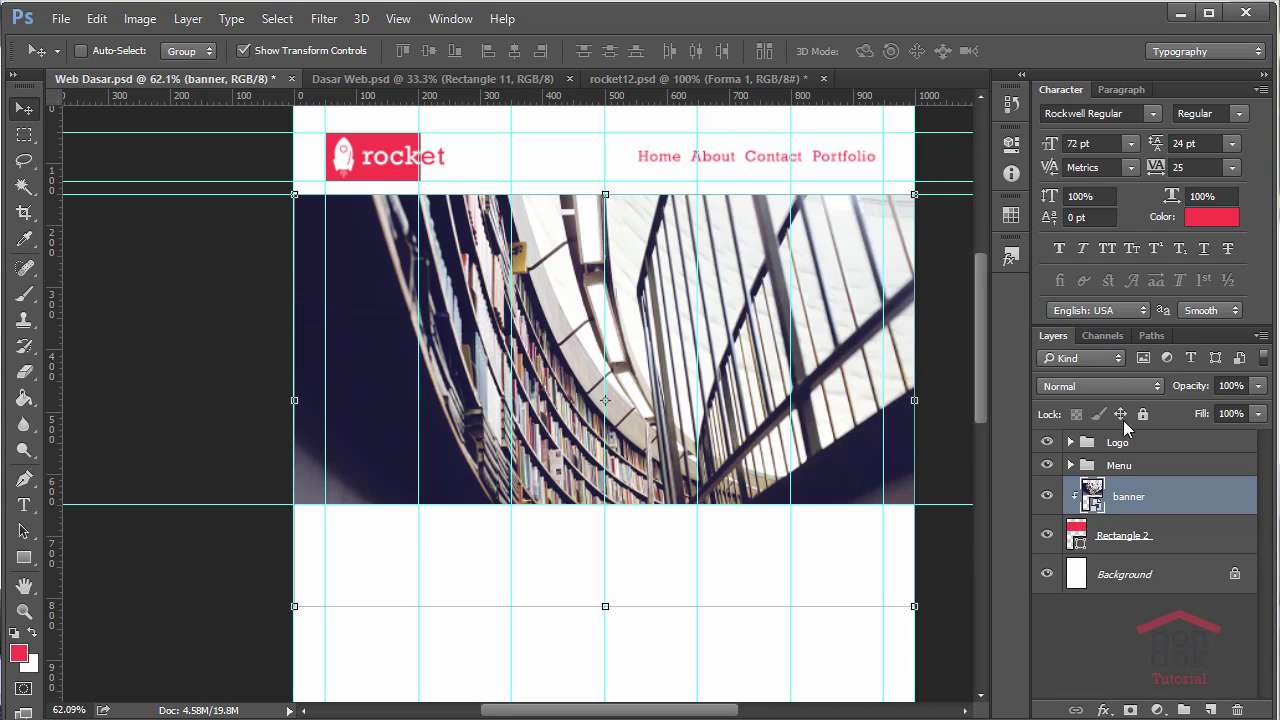
Redo the clipping mask on the banner, then shift the photo upward within the frame.
alt+click(1145, 514)
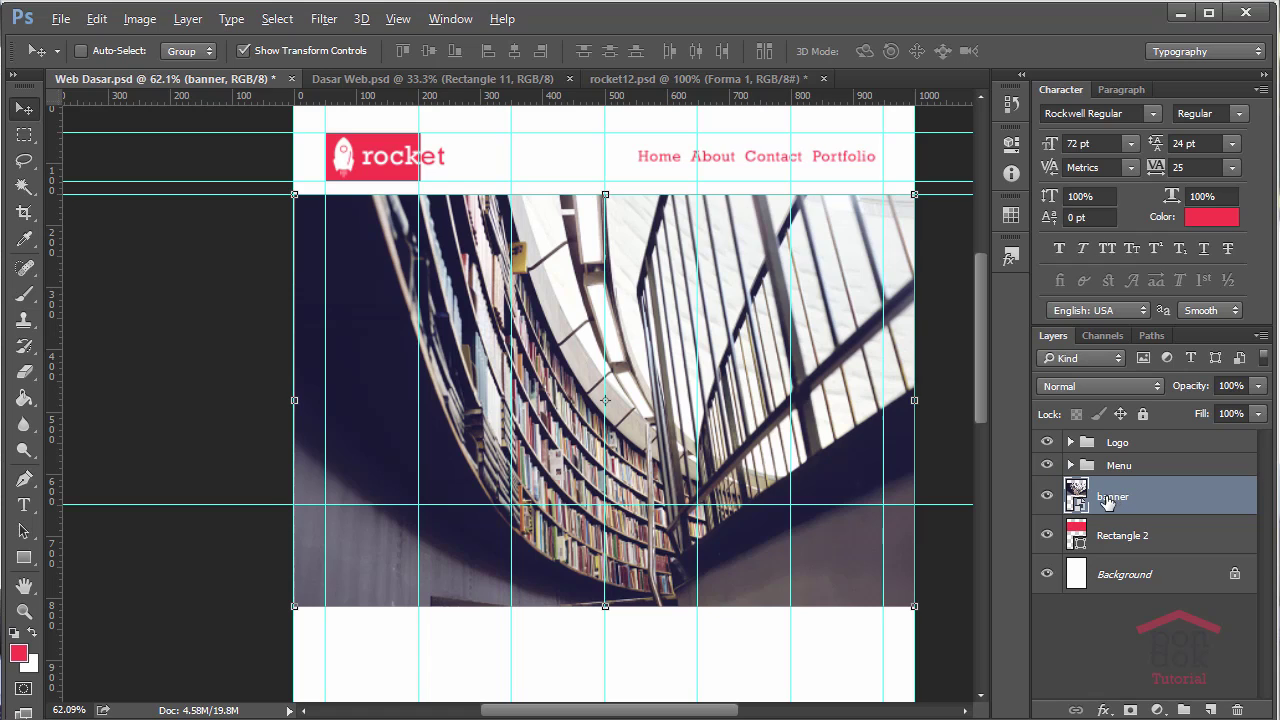
drag(1107, 502, 1092, 502)
drag(1090, 505, 1095, 507)
mouse_move(1095, 507)
mouse_down()
mouse_move(1140, 538)
mouse_move(1110, 508)
mouse_up()
alt+click(1082, 505)
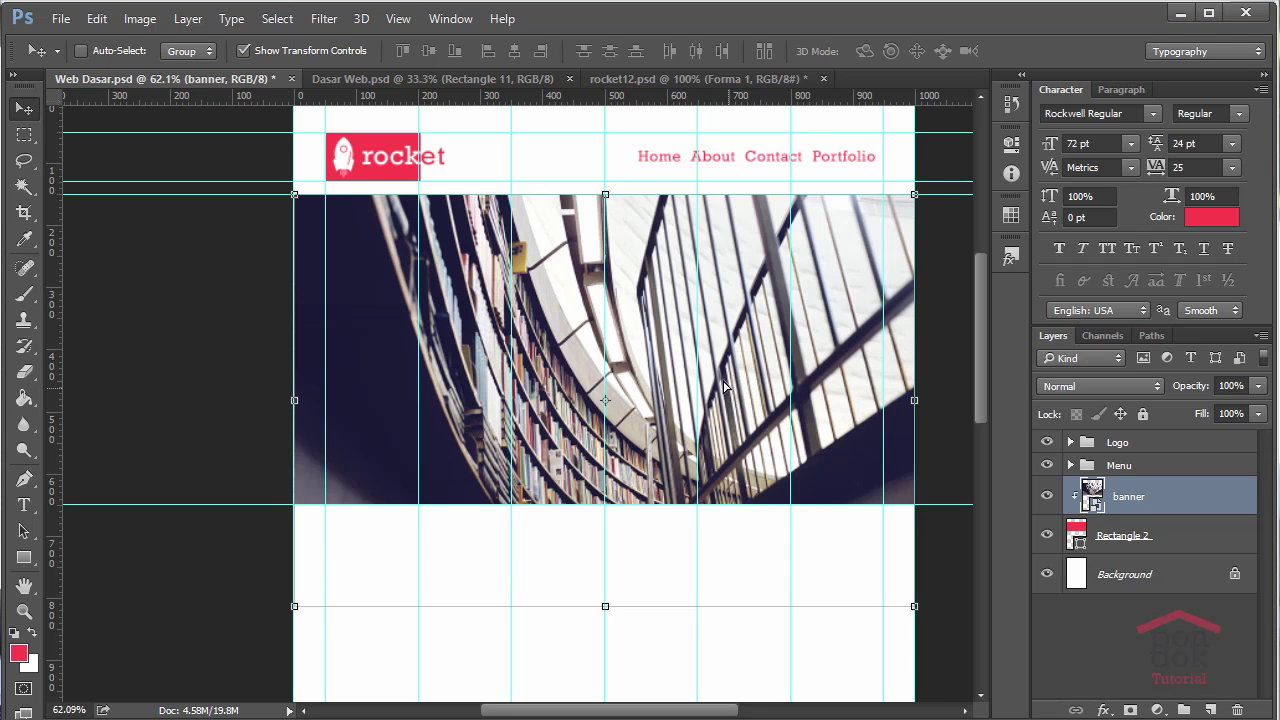
mouse_move(740, 400)
mouse_down()
mouse_move(729, 346)
mouse_move(731, 370)
mouse_up()
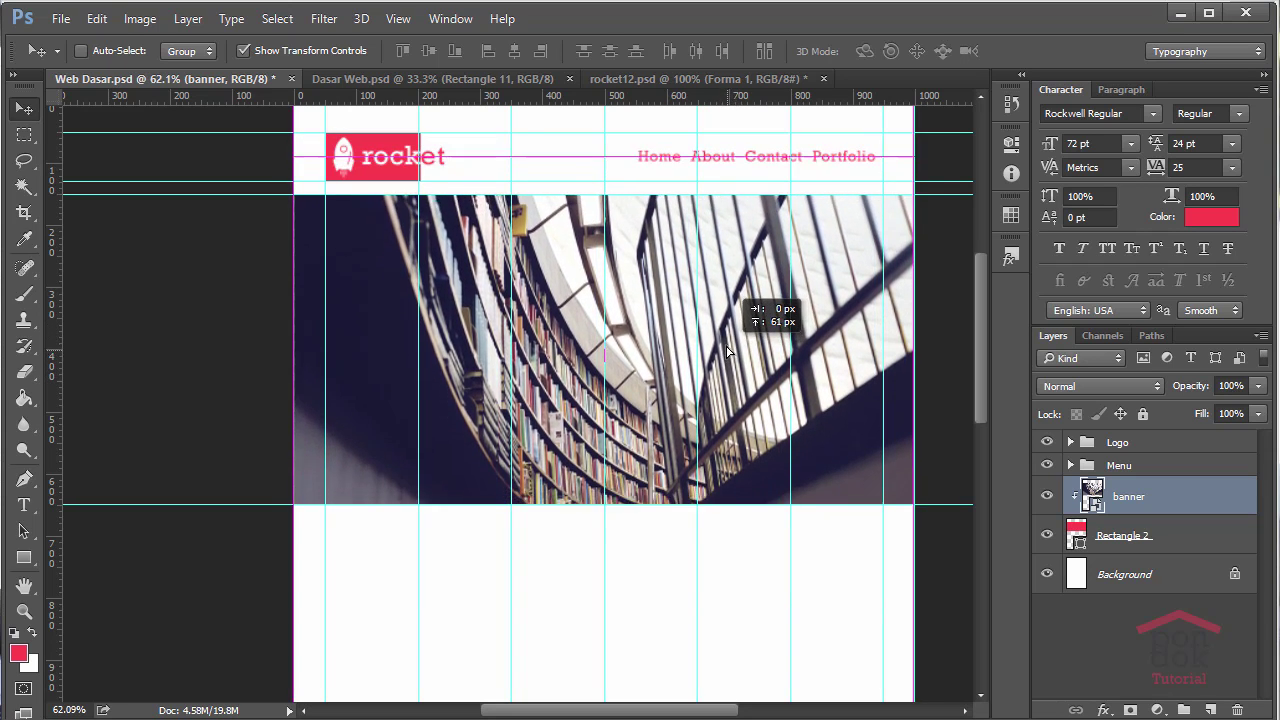
mouse_move(731, 370)
mouse_down()
mouse_move(729, 324)
mouse_move(727, 348)
mouse_up()
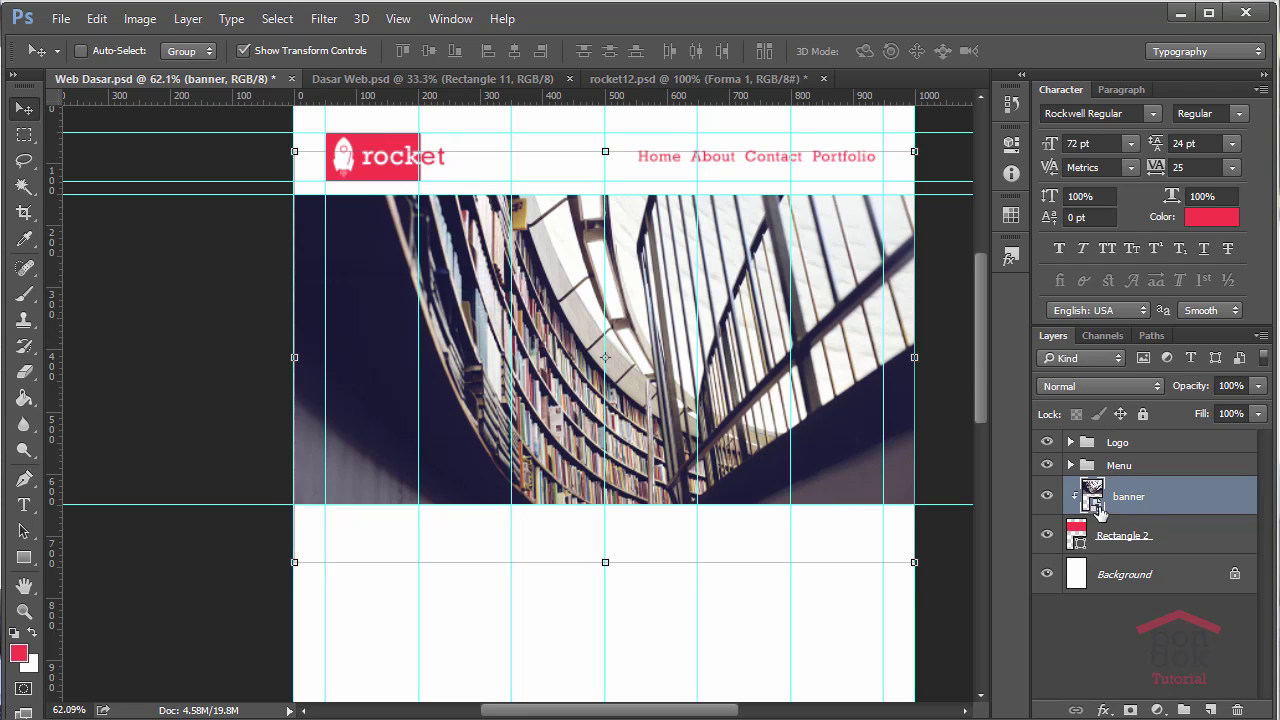
Shrink the red rectangle's height so it fits above the banner.
click(1178, 539)
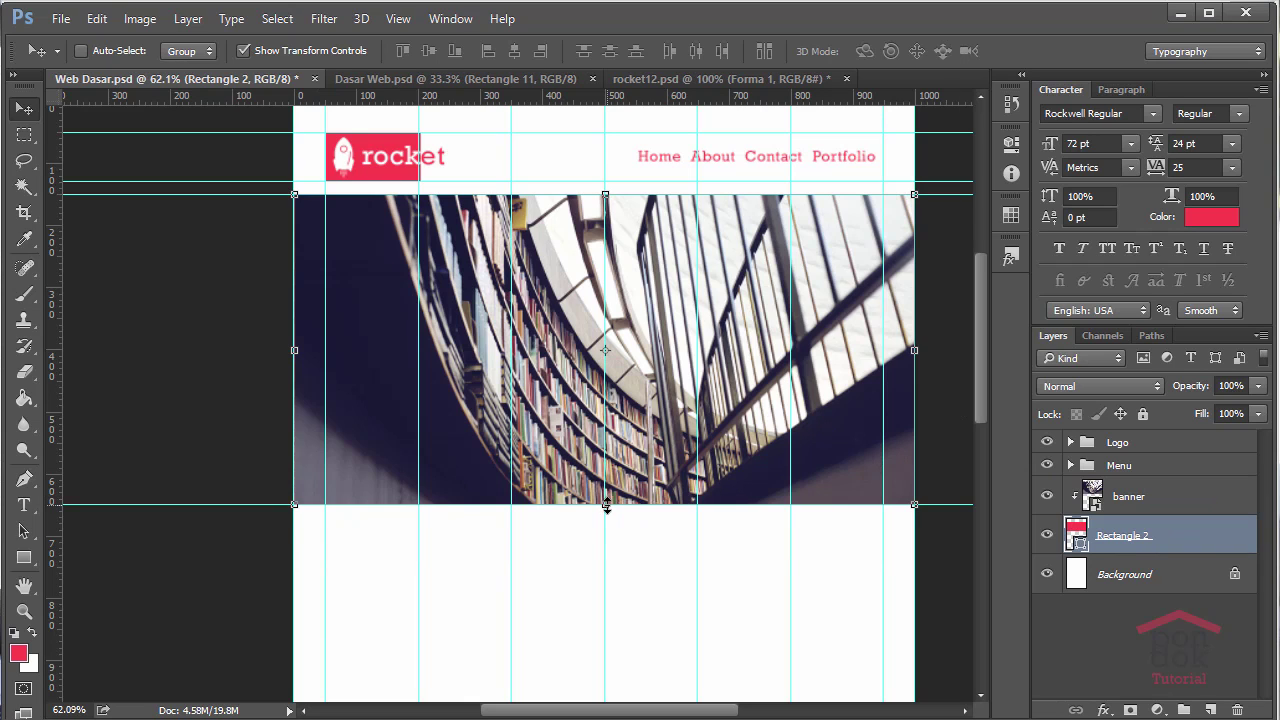
drag(606, 505, 607, 453)
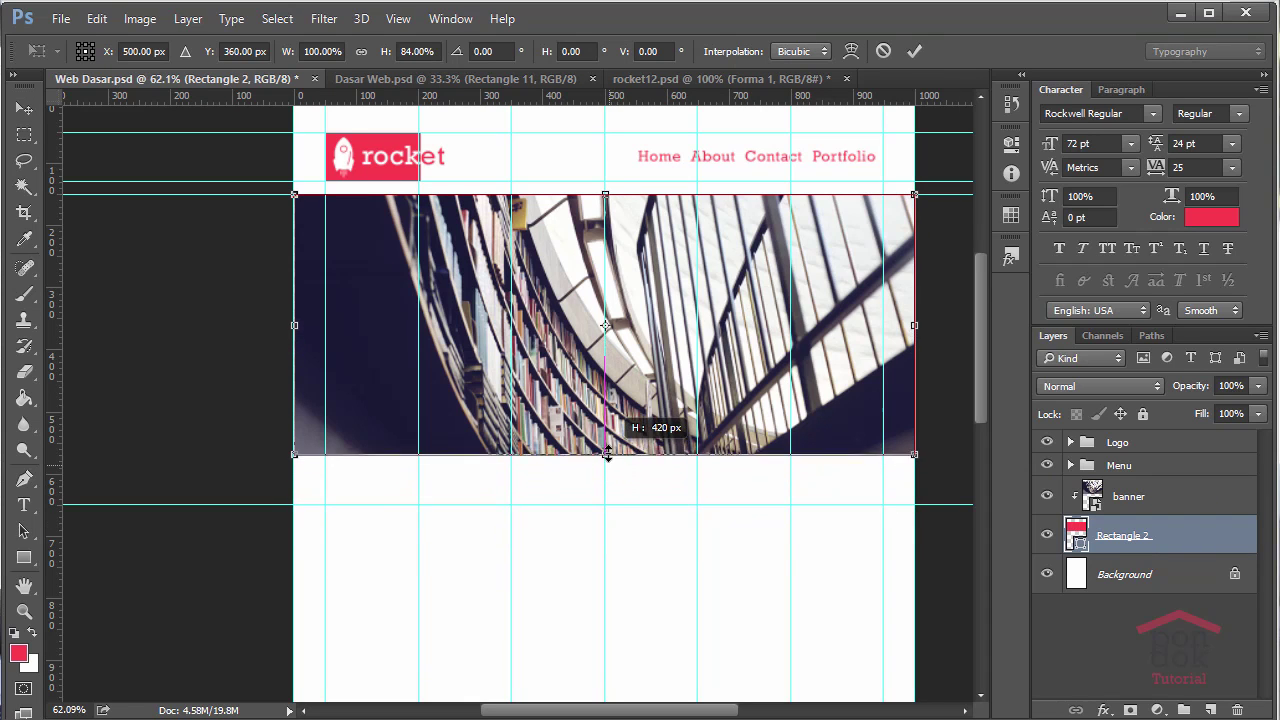
mouse_move(607, 453)
mouse_down()
mouse_move(629, 403)
mouse_move(648, 506)
mouse_up()
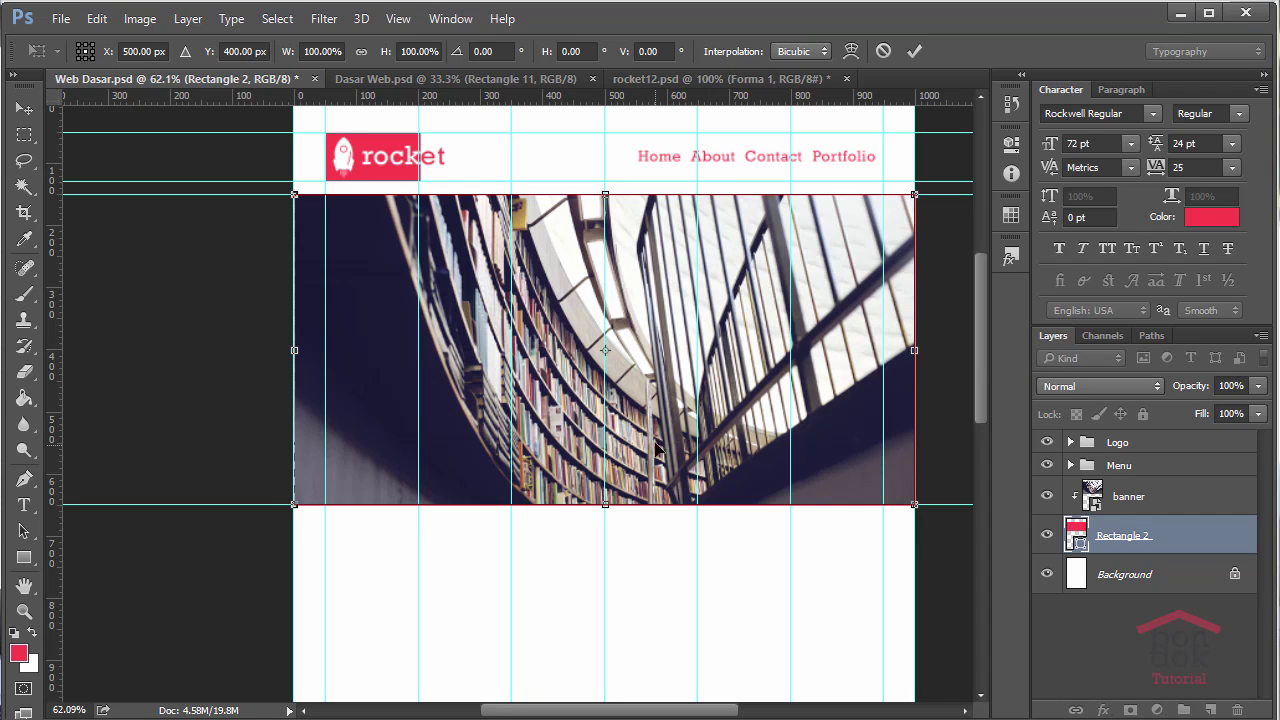
Zoom the page to 100% and inspect the banner under the header.
scroll(672, 438, up, 2)
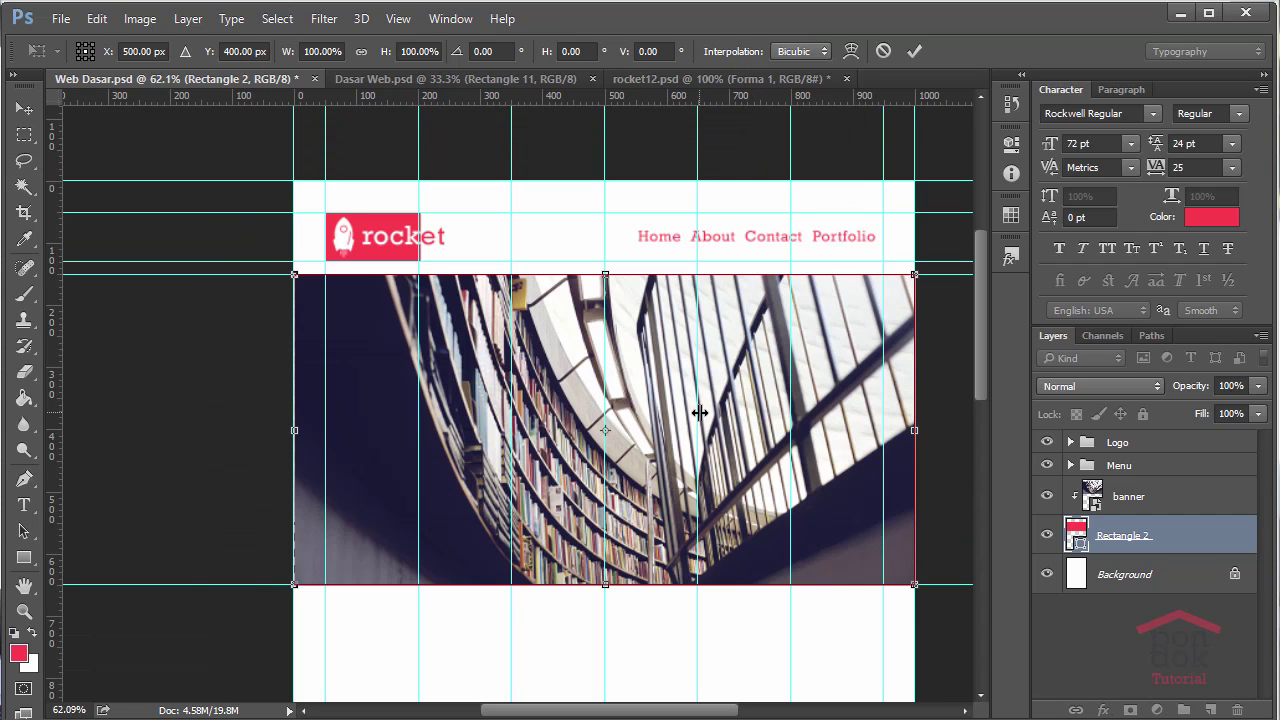
key(ctrl+1)
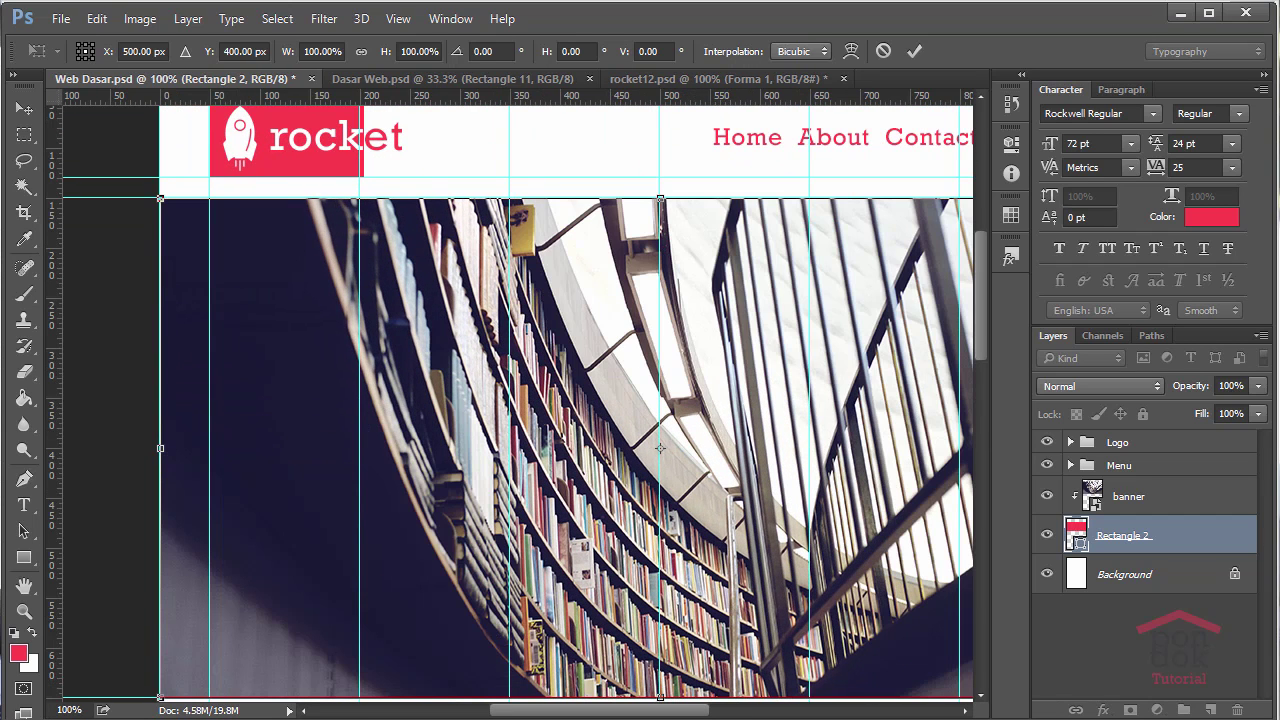
drag(676, 716, 700, 716)
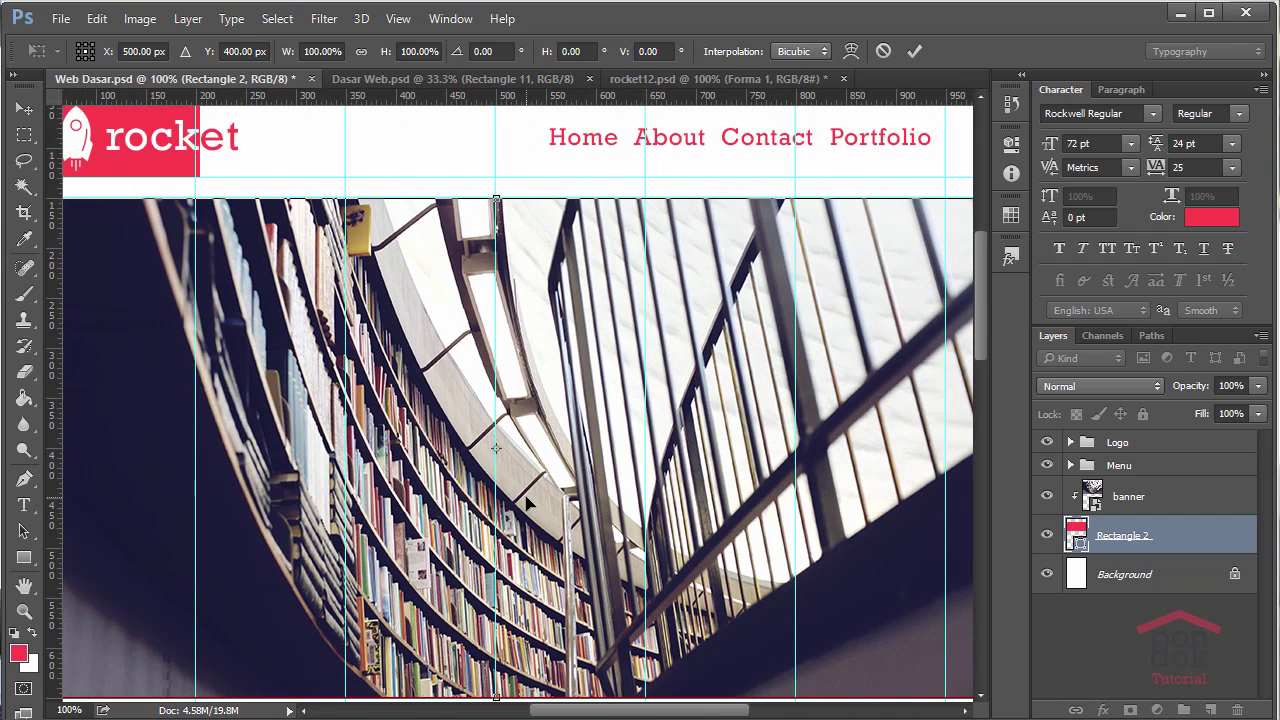
scroll(530, 505, down, 3)
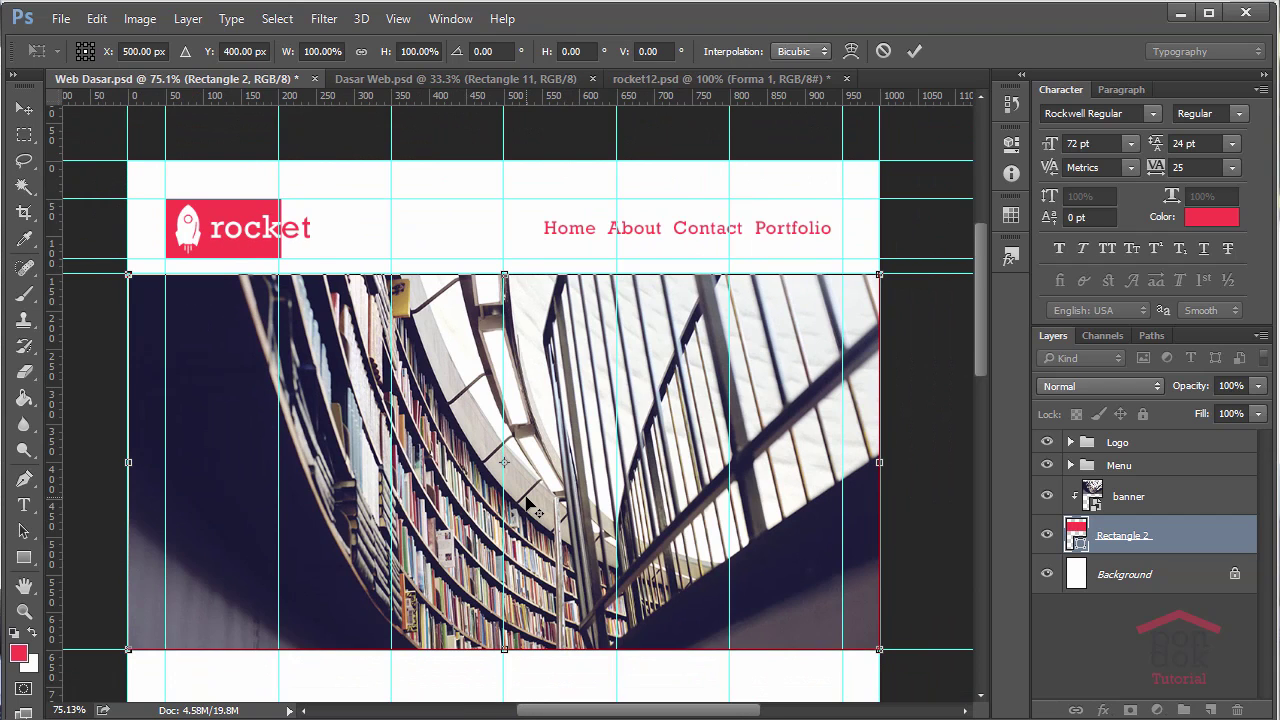
scroll(530, 505, up, 1)
scroll(530, 500, down, 1)
scroll(550, 470, down, 2)
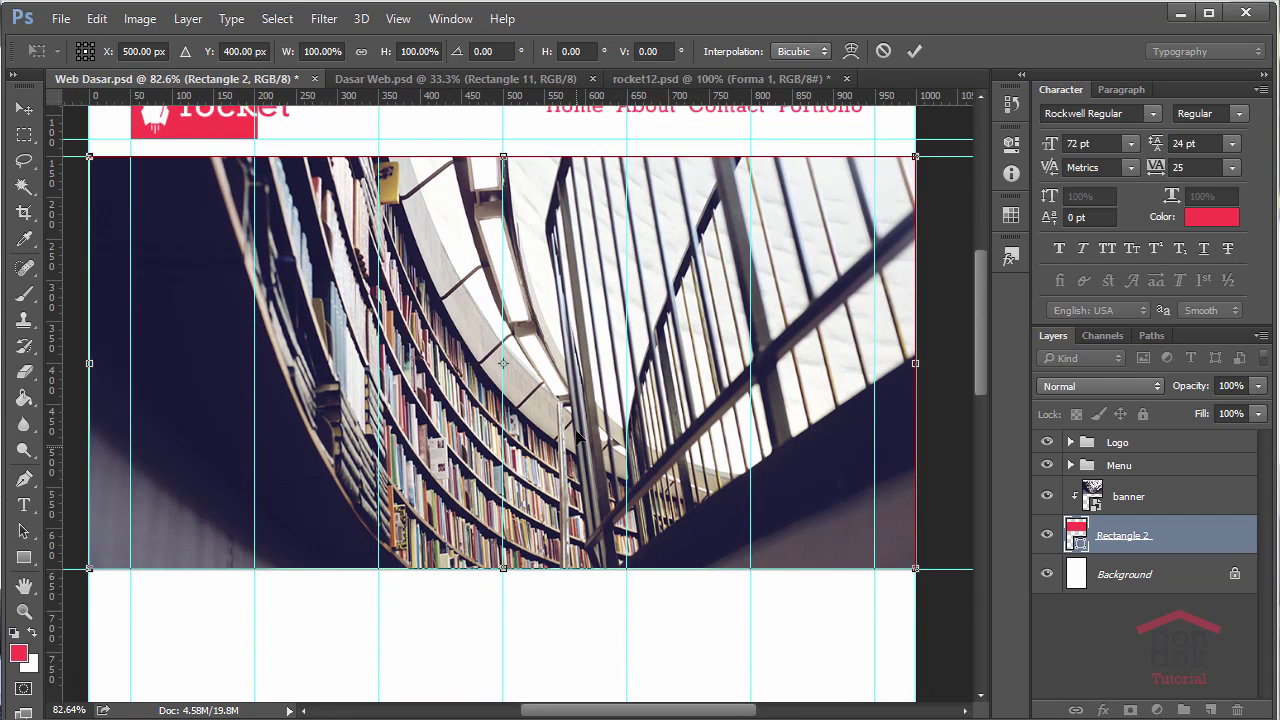
scroll(575, 437, up, 3)
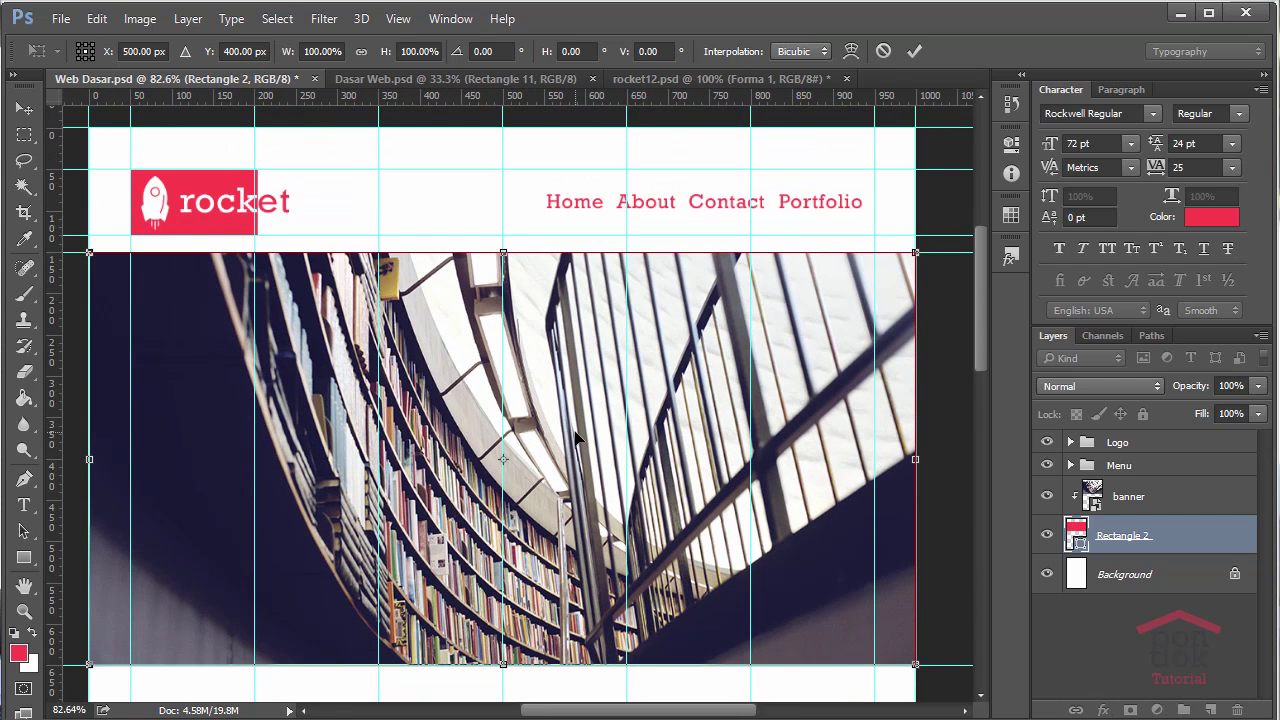
scroll(560, 412, down, 2)
scroll(550, 420, down, 1)
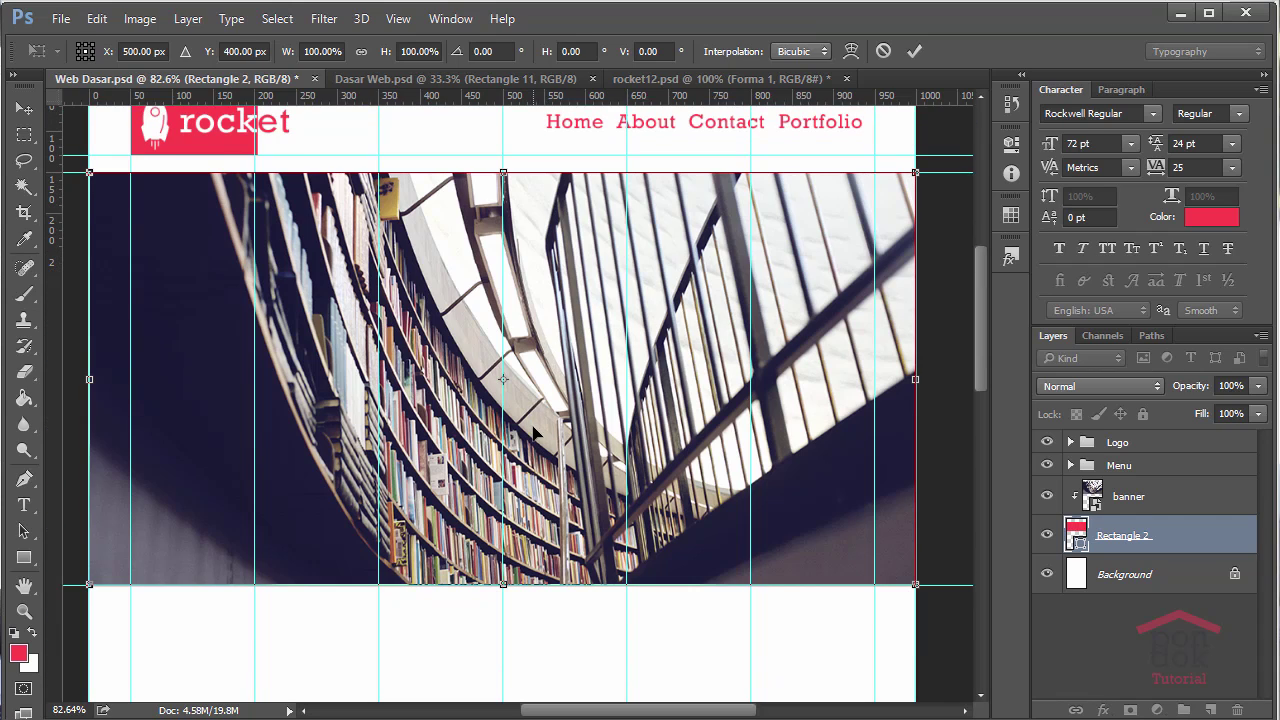
scroll(540, 428, up, 2)
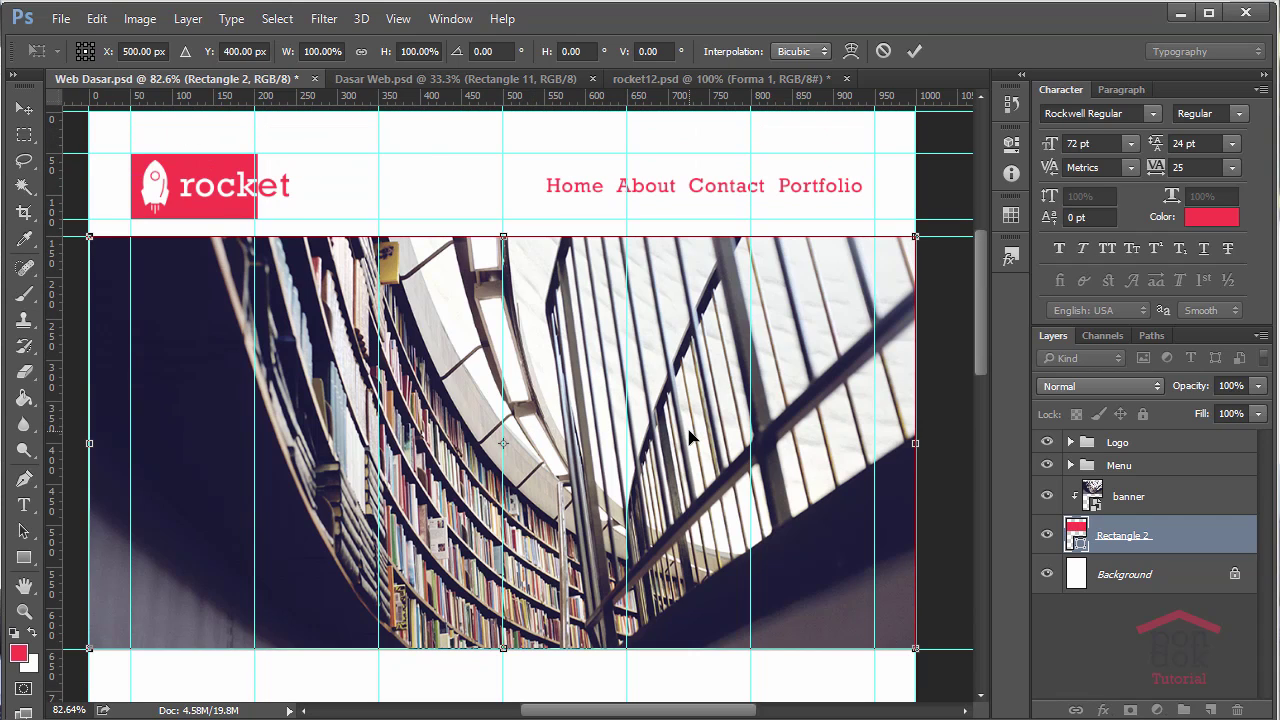
Hide the guides, apply the banner transformation and turn off transform controls.
key(ctrl+semicolon)
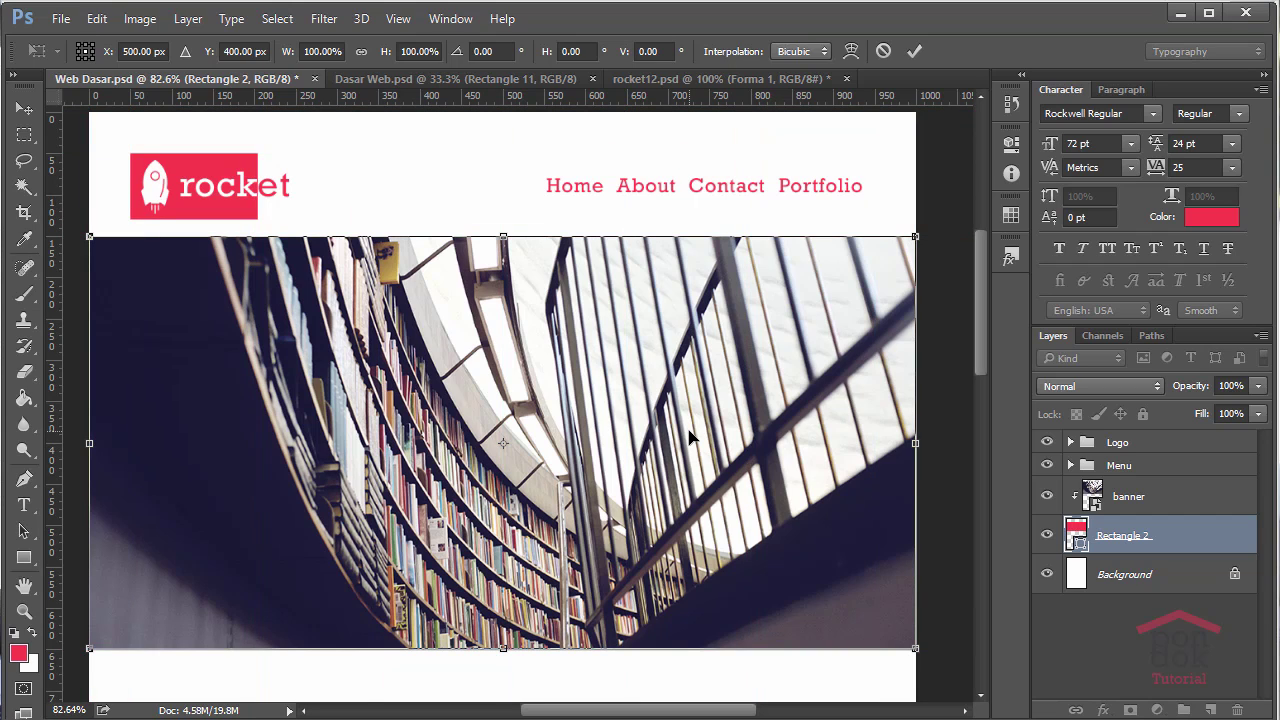
click(20, 109)
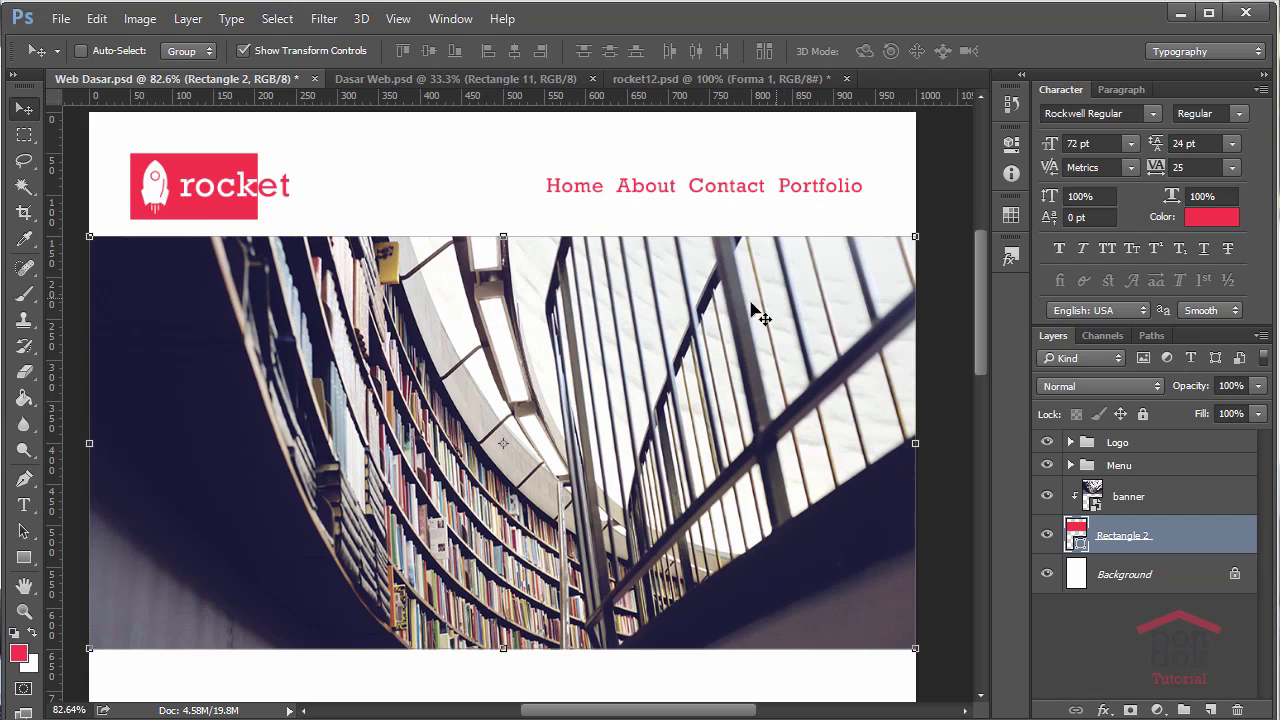
click(244, 47)
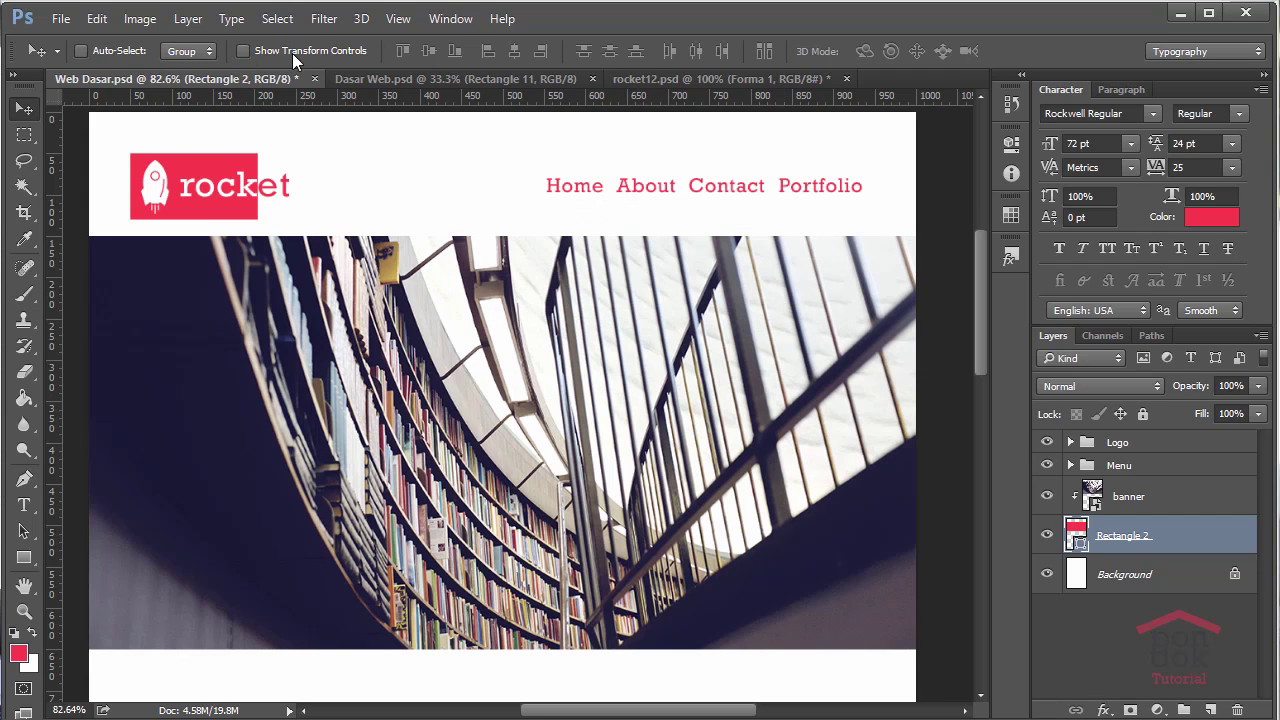
scroll(445, 203, down, 3)
scroll(228, 140, up, 2)
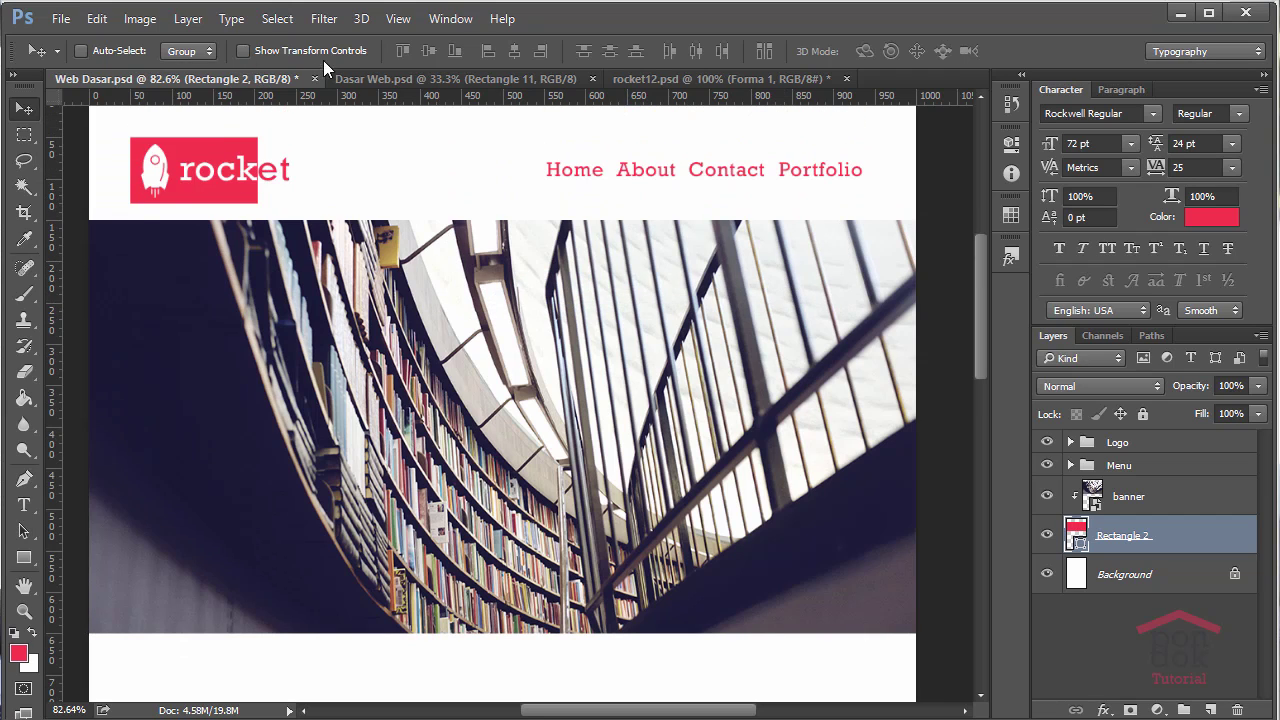
scroll(560, 405, up, 2)
scroll(570, 415, up, 3)
Bring the layout guides back over the page with Ctrl+H.
scroll(567, 410, down, 4)
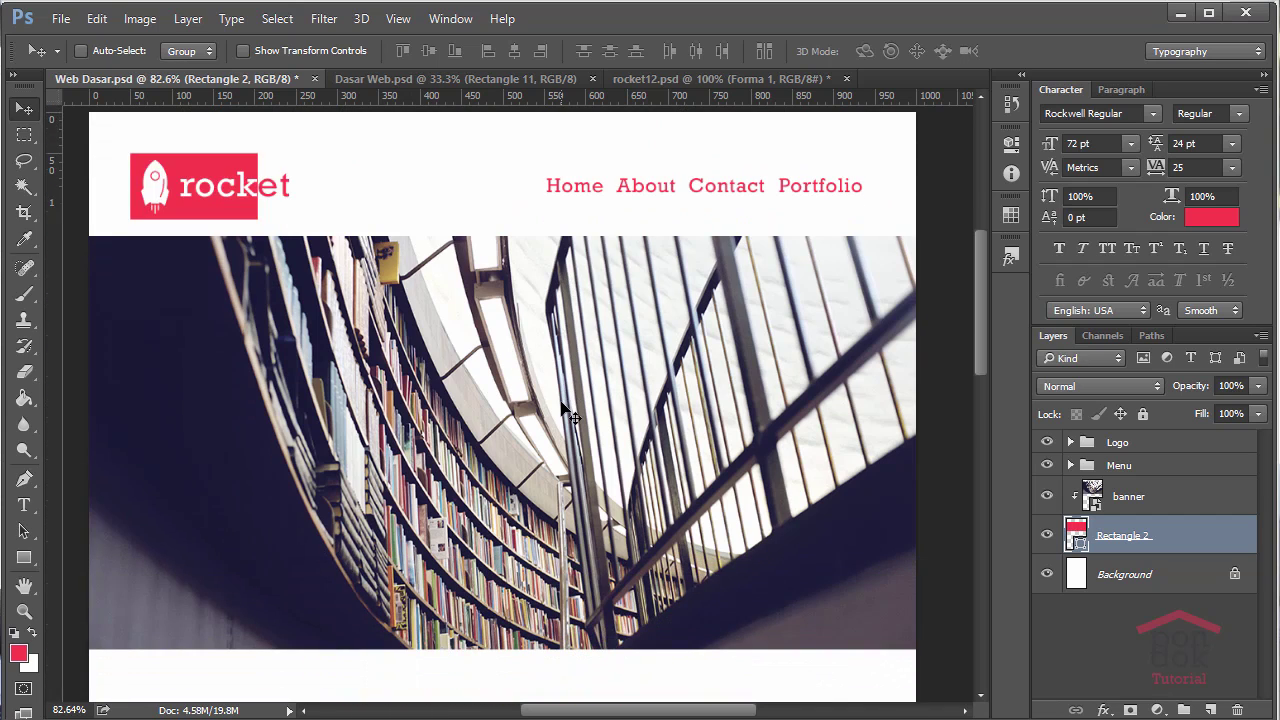
scroll(567, 410, down, 3)
scroll(567, 410, down, 2)
scroll(567, 410, up, 6)
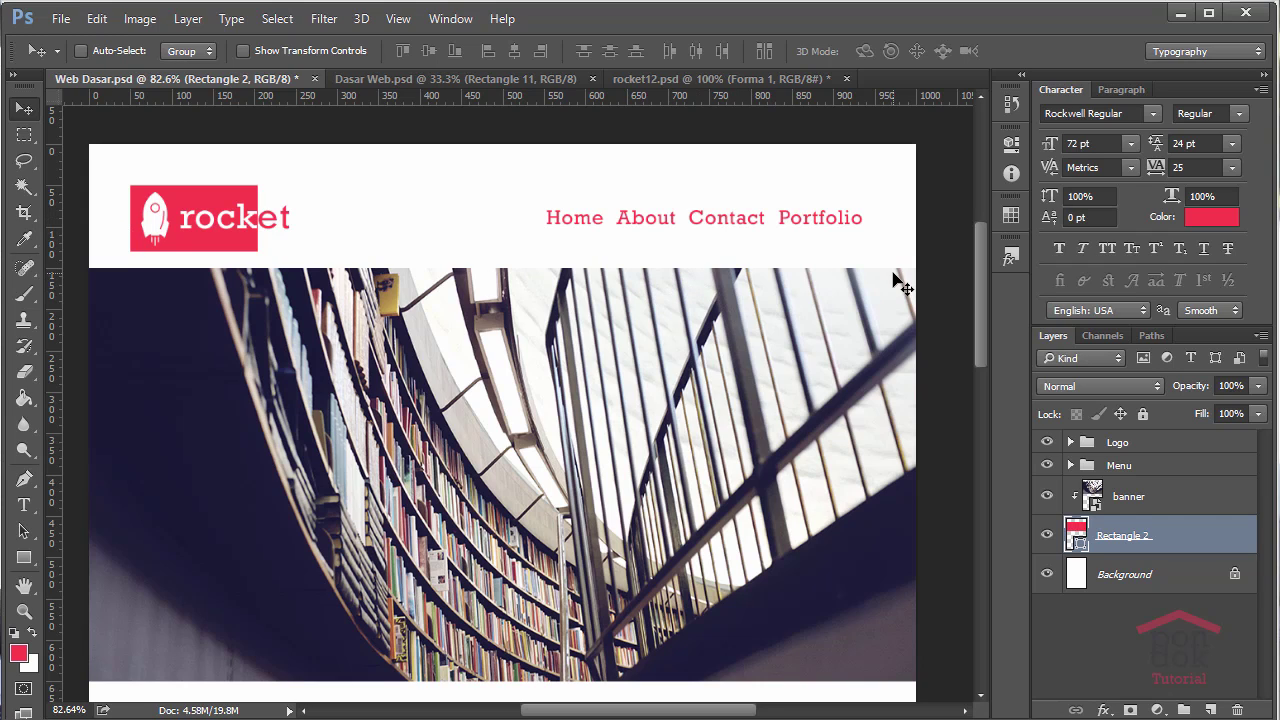
scroll(905, 277, down, 1)
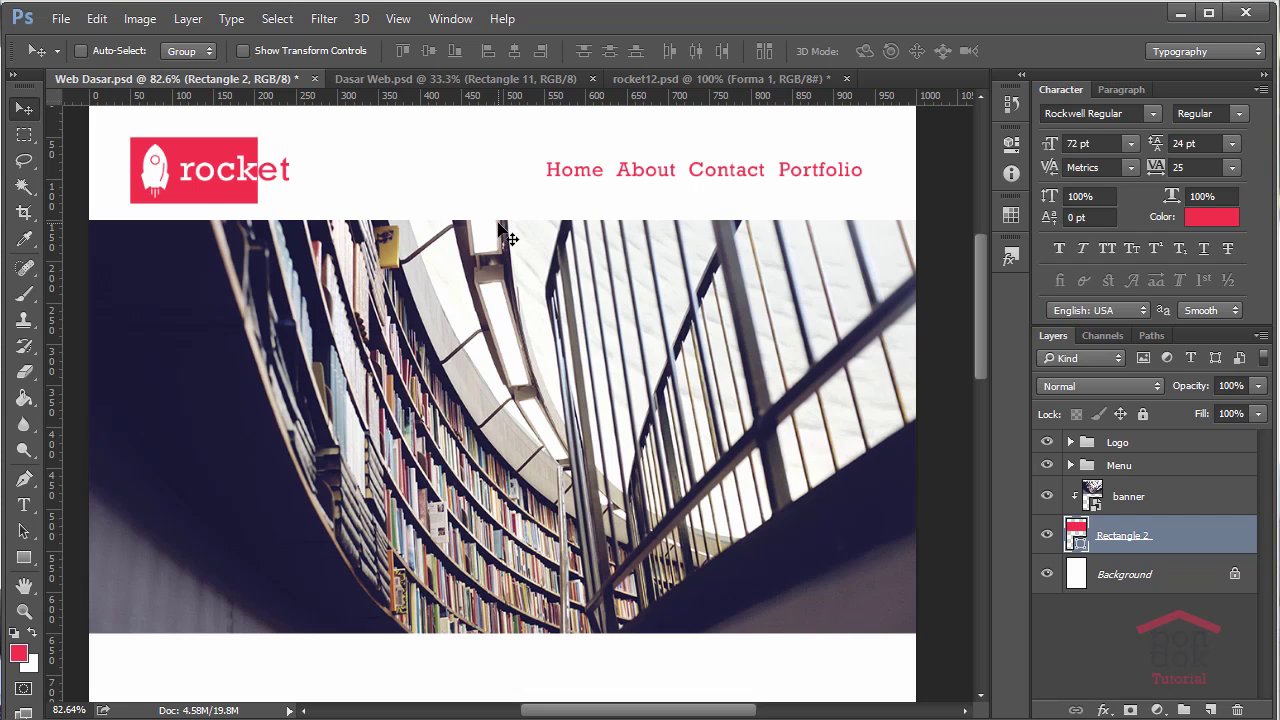
key(ctrl+h)
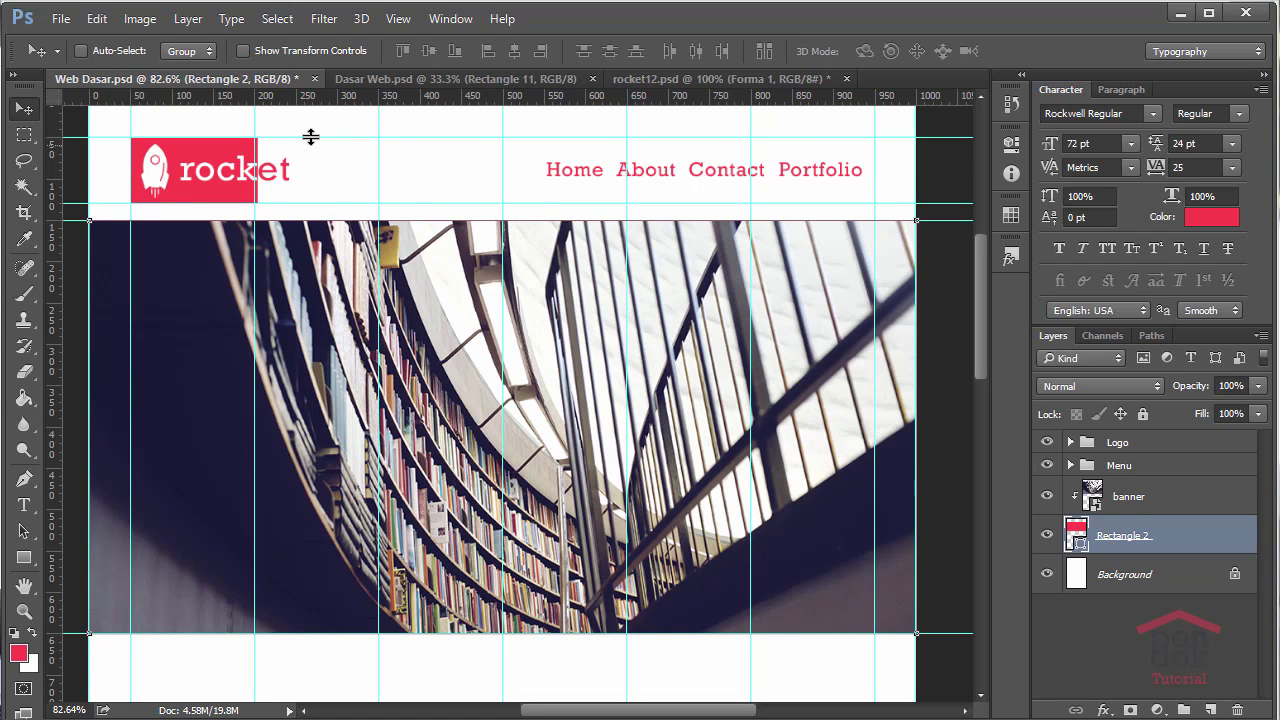
scroll(325, 175, up, 1)
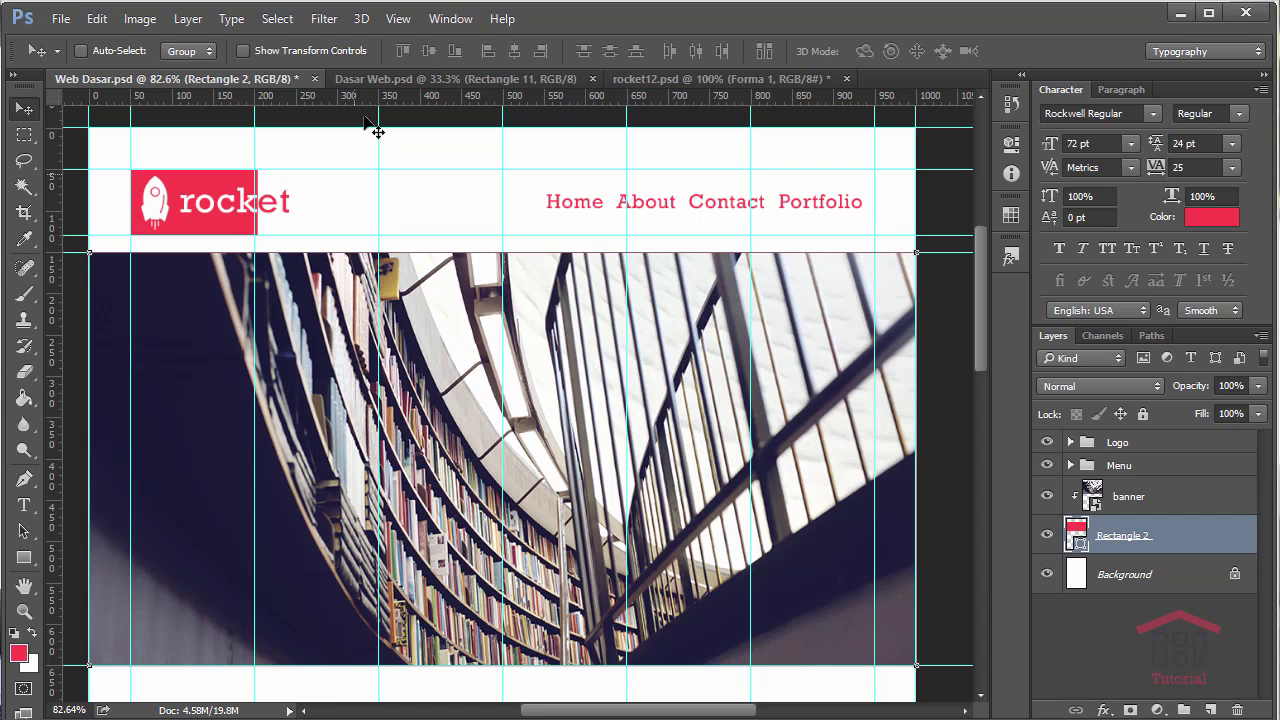
Dismiss the banner's bounding box and add a horizontal guide at 140 px.
key(Return)
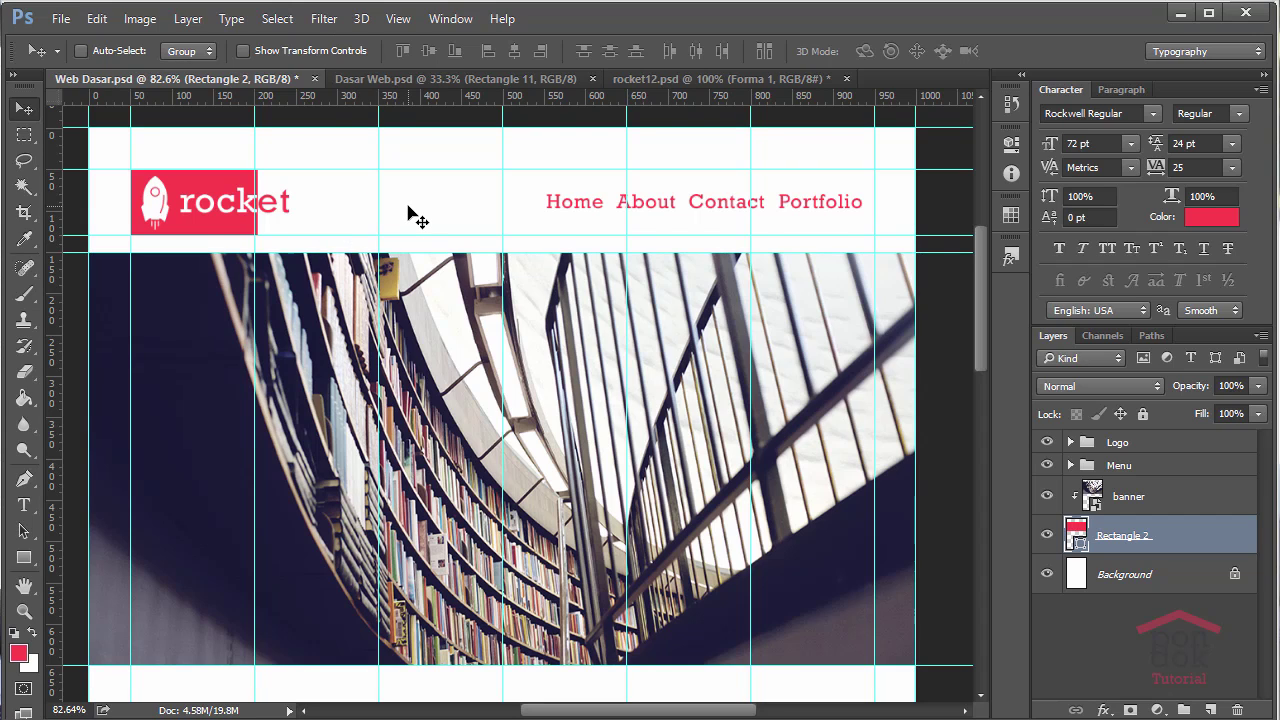
key(alt+v)
key(e)
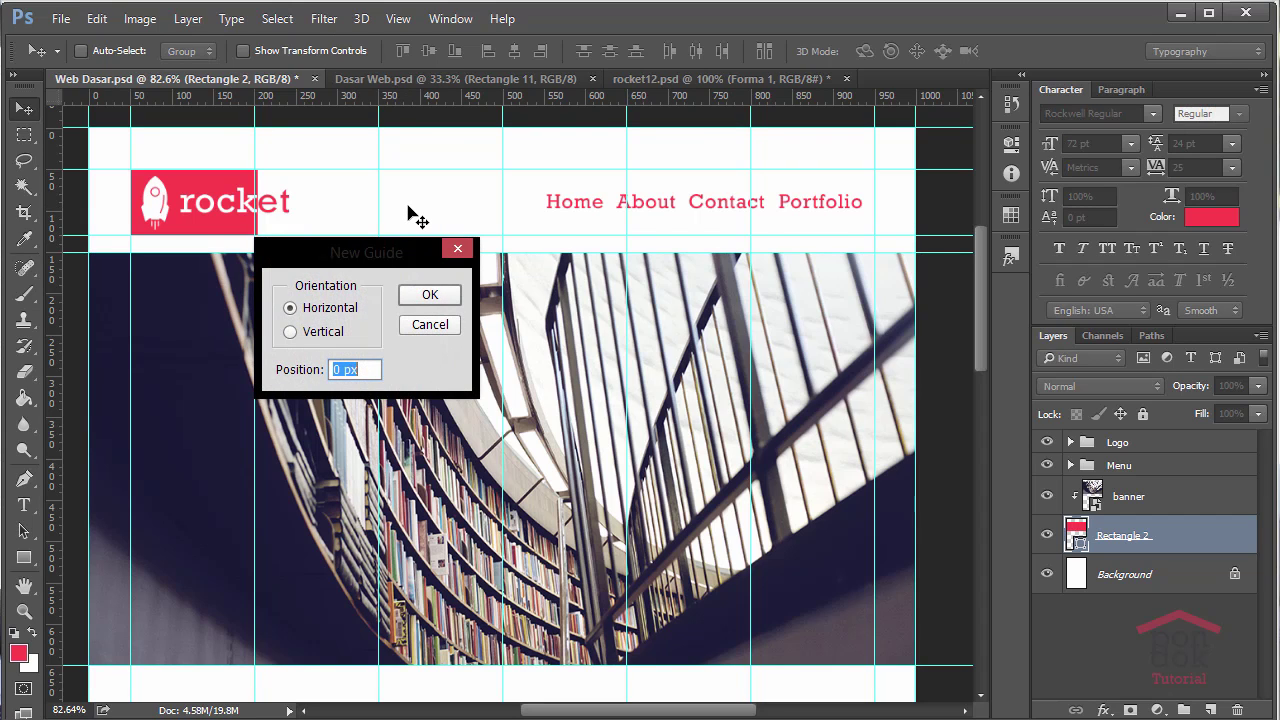
text(140)
key(Return)
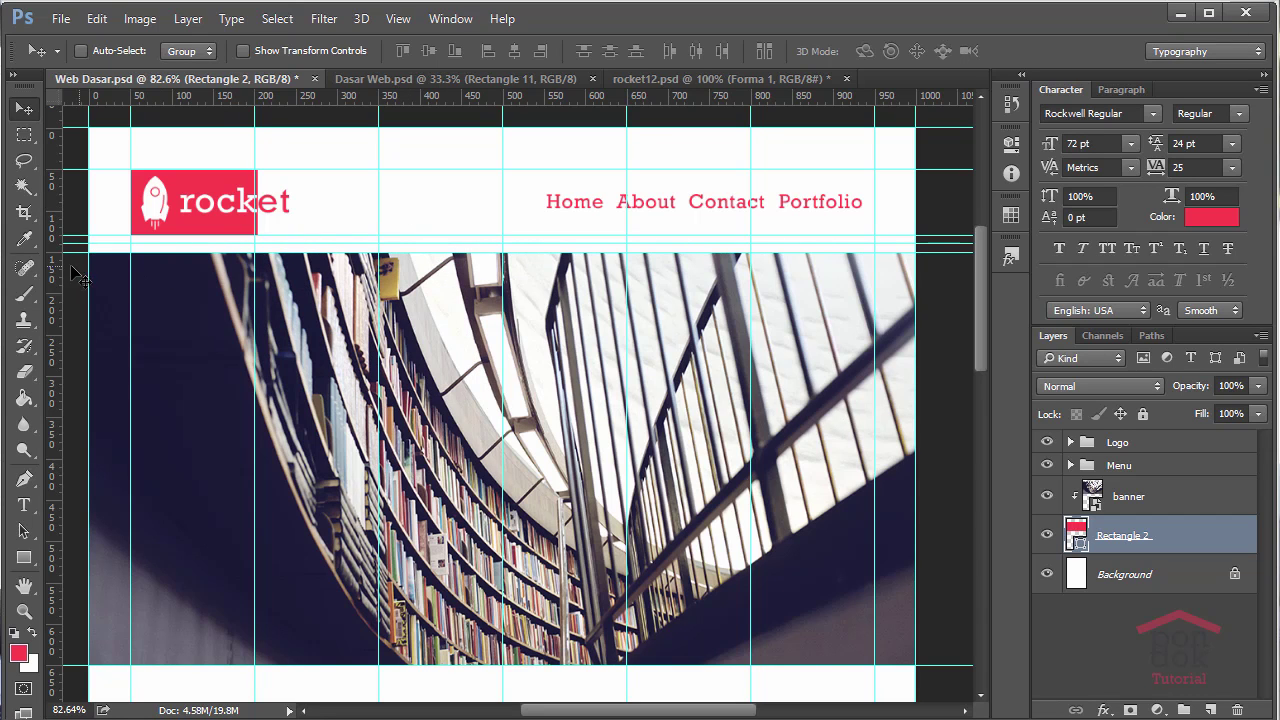
scroll(305, 265, up, 1)
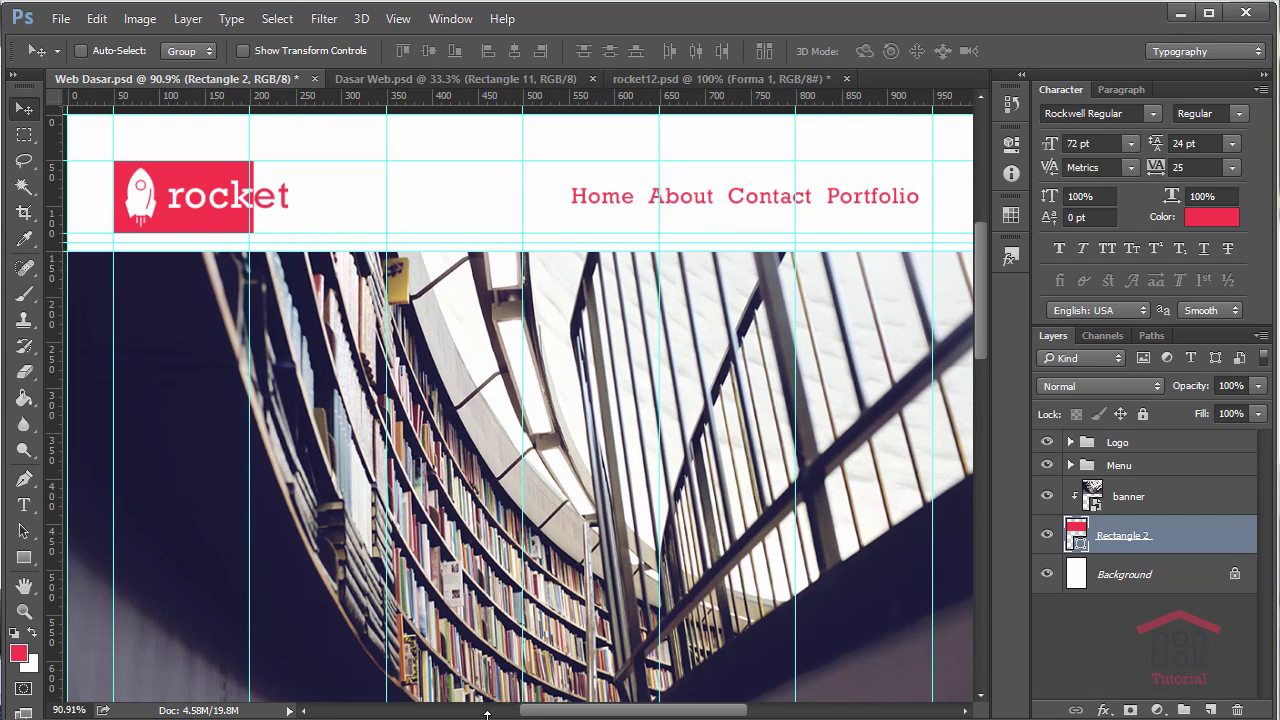
drag(588, 714, 598, 716)
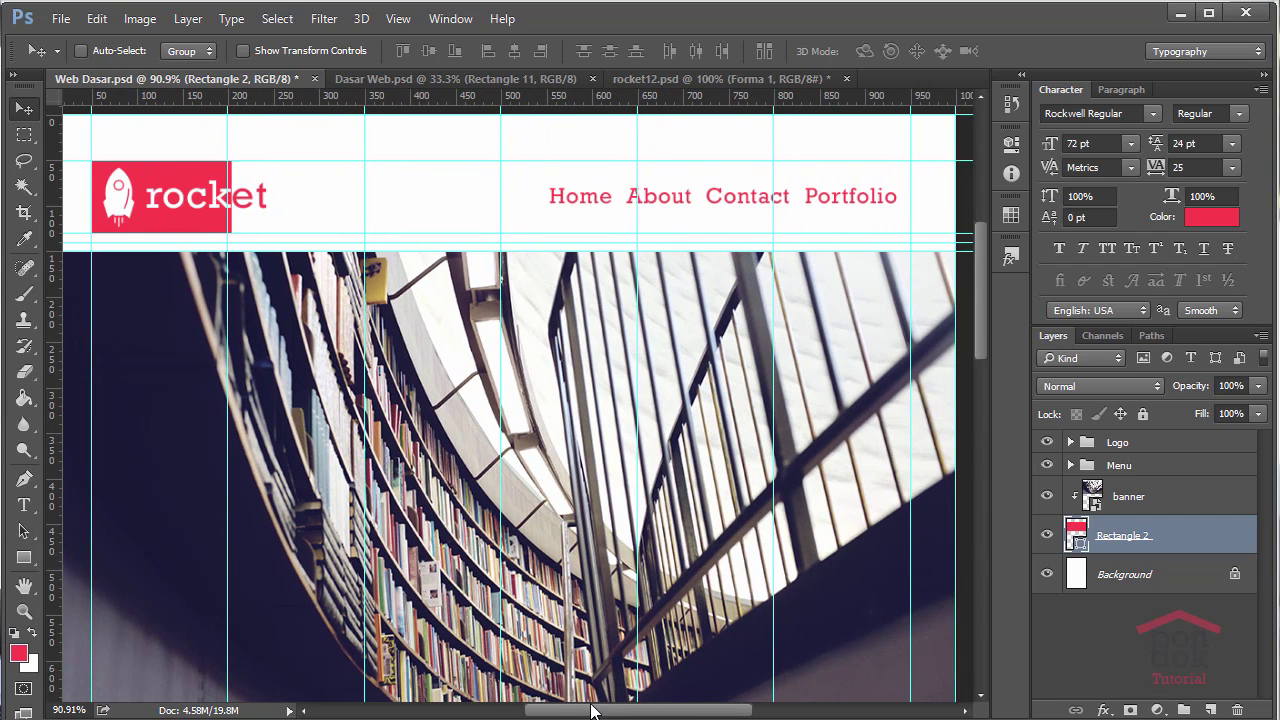
scroll(591, 710, down, 1)
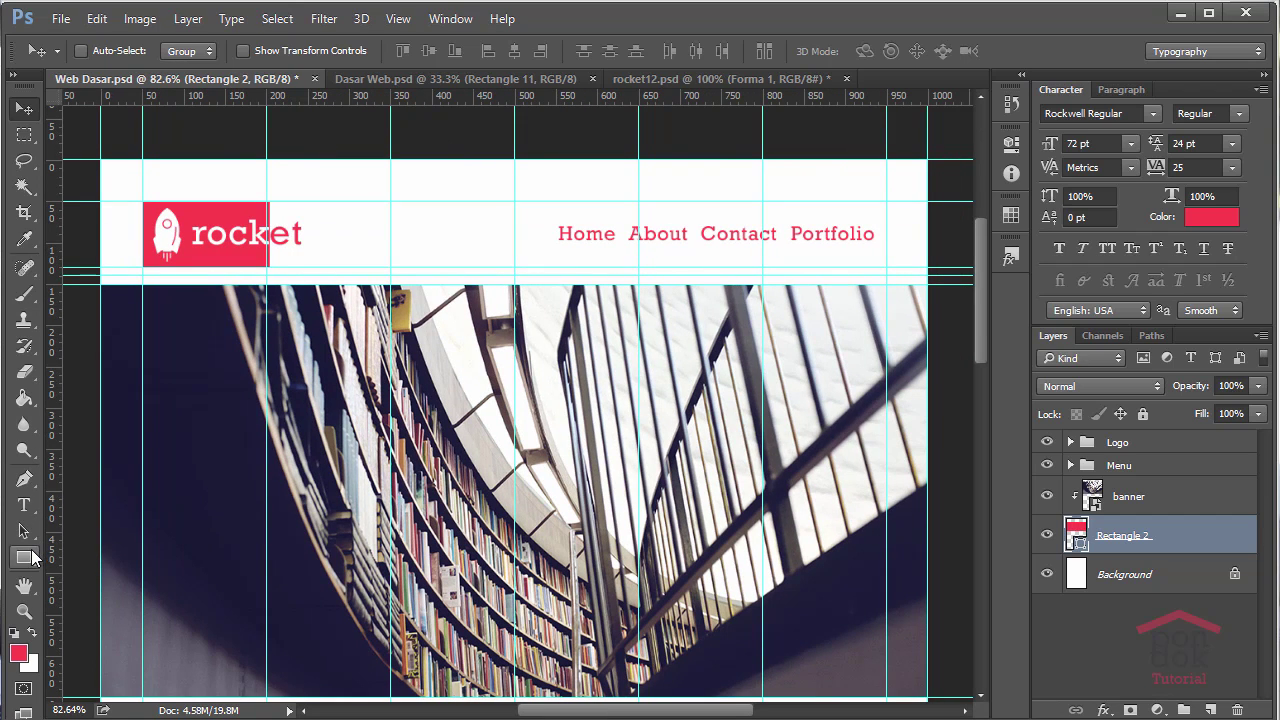
Draw a rectangle across the banner top, then delete the misplaced Rectangle 3.
click(25, 557)
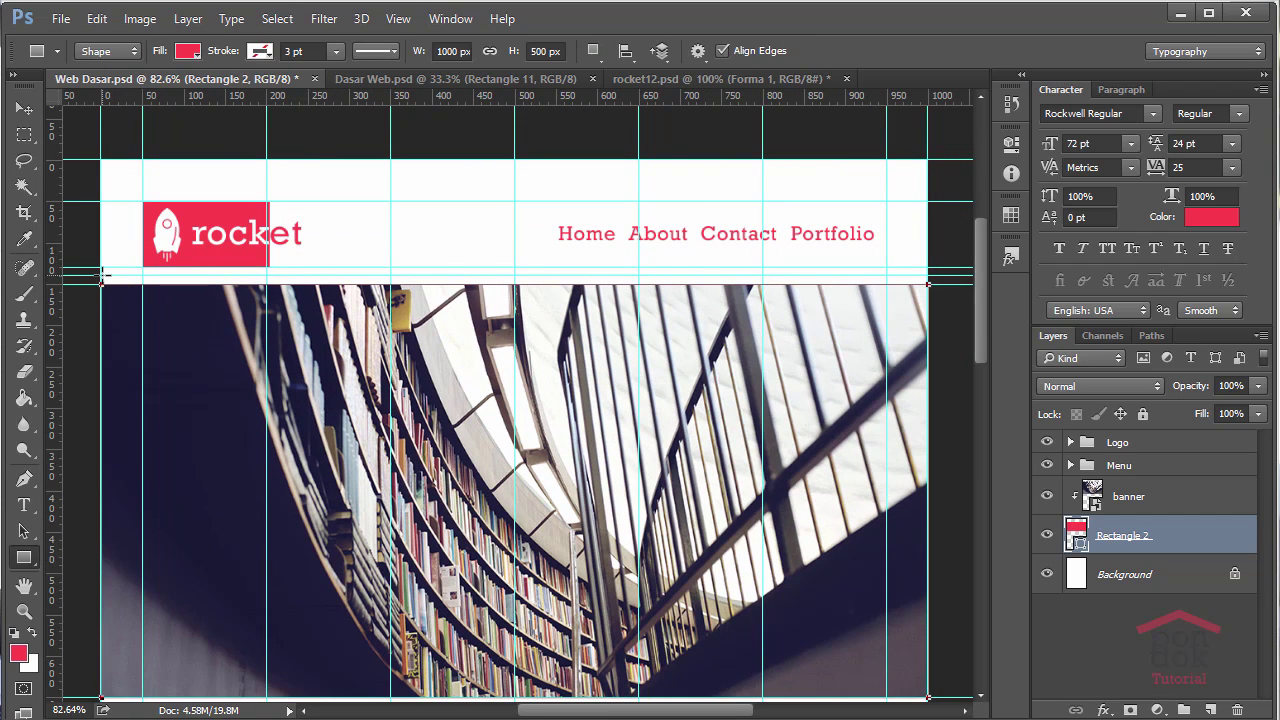
mouse_move(102, 276)
mouse_down()
mouse_move(812, 302)
mouse_move(928, 284)
mouse_up()
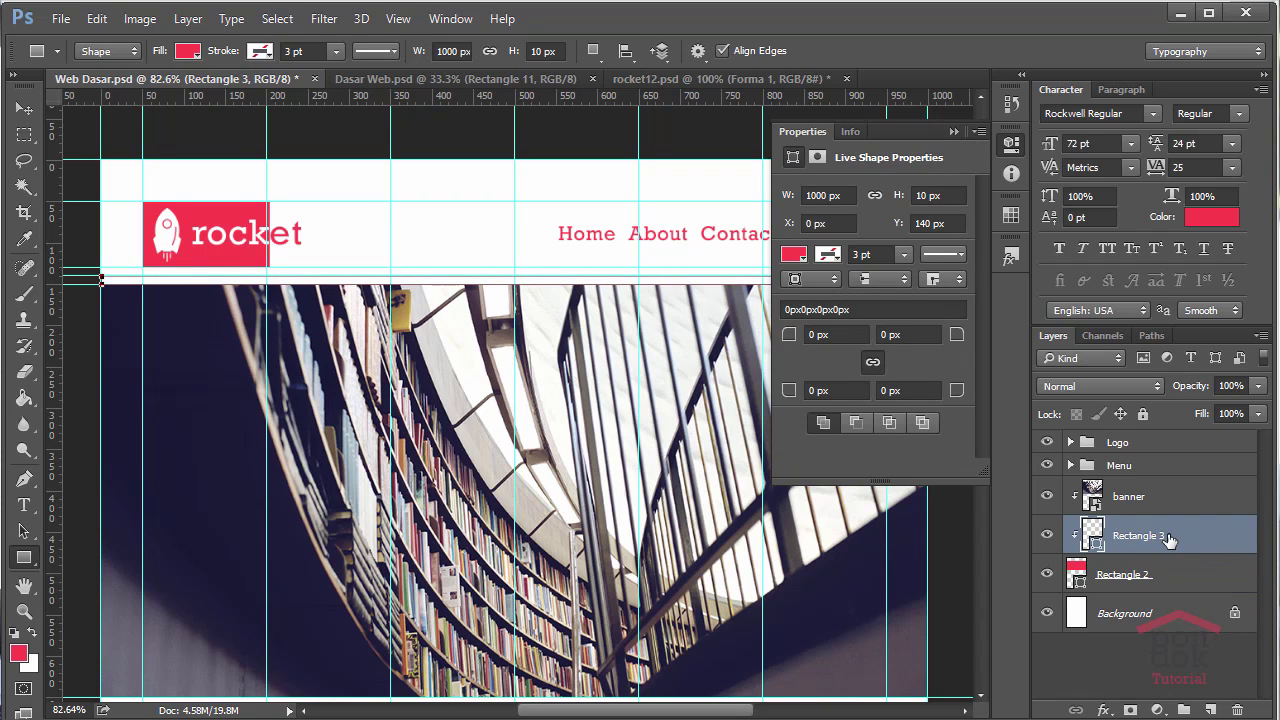
key(Delete)
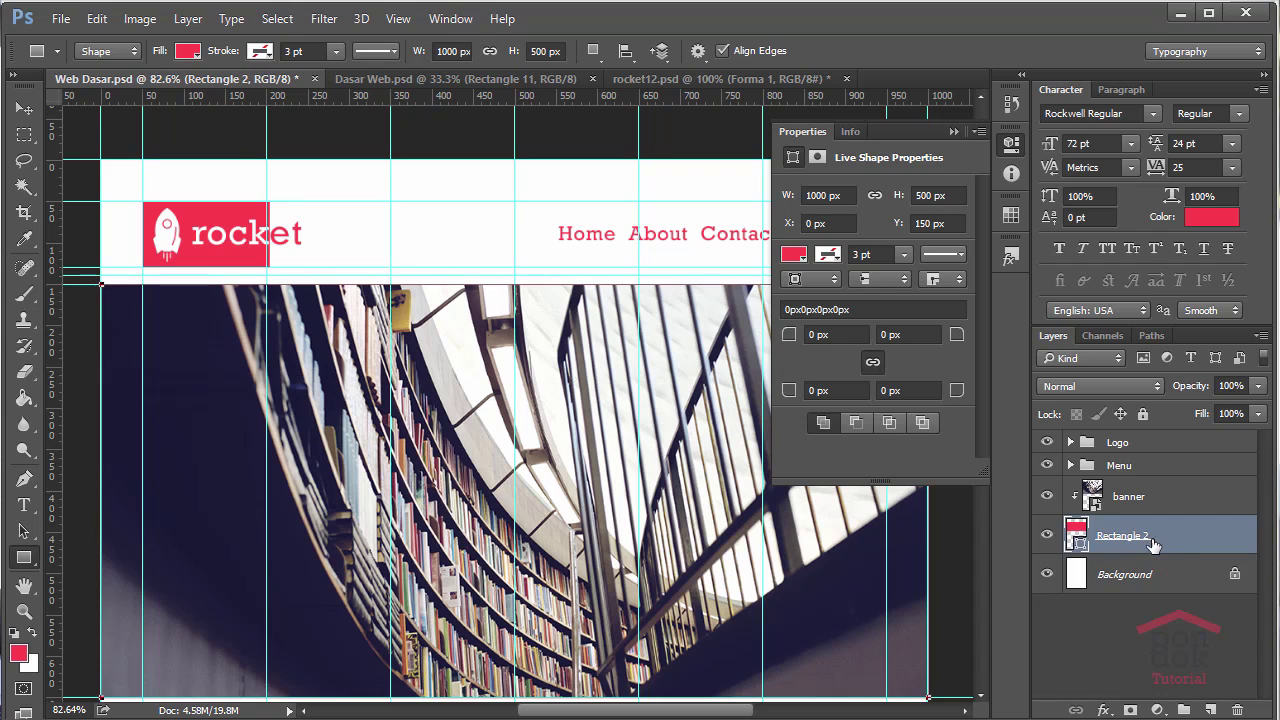
click(1150, 576)
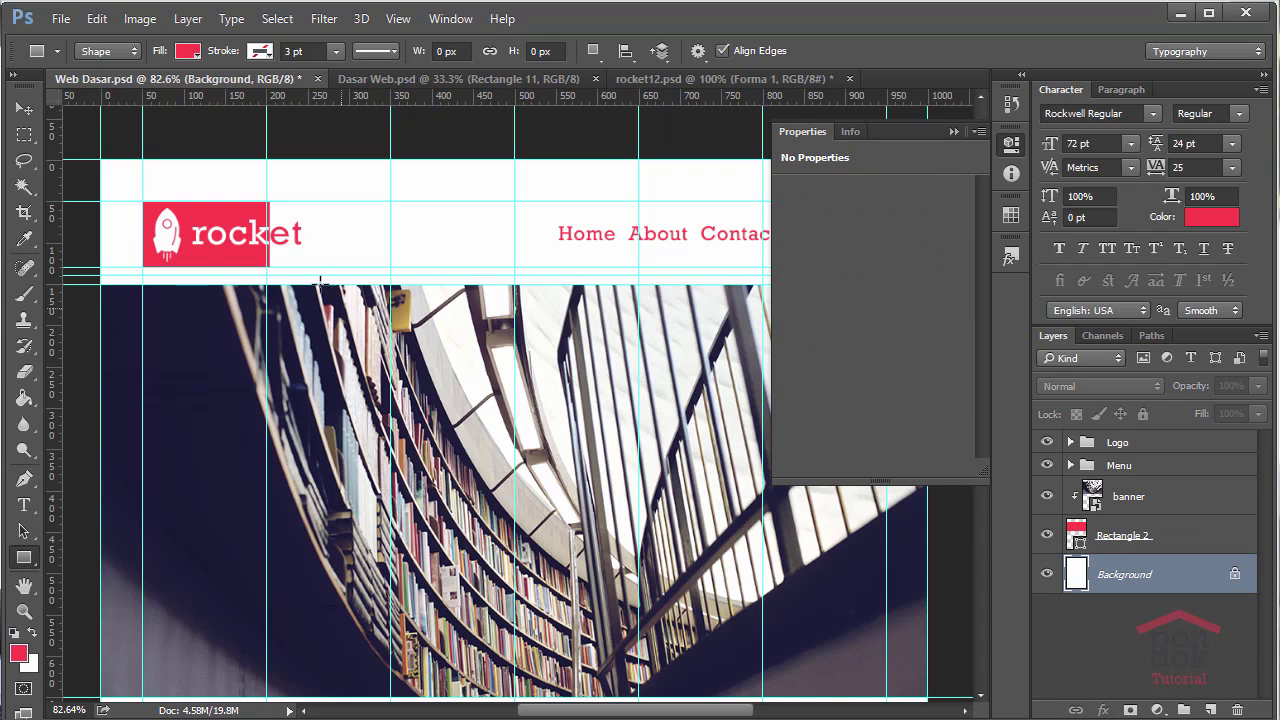
Redraw a thin 10 px red strip at the 140 px guide along the banner's top.
drag(104, 273, 672, 288)
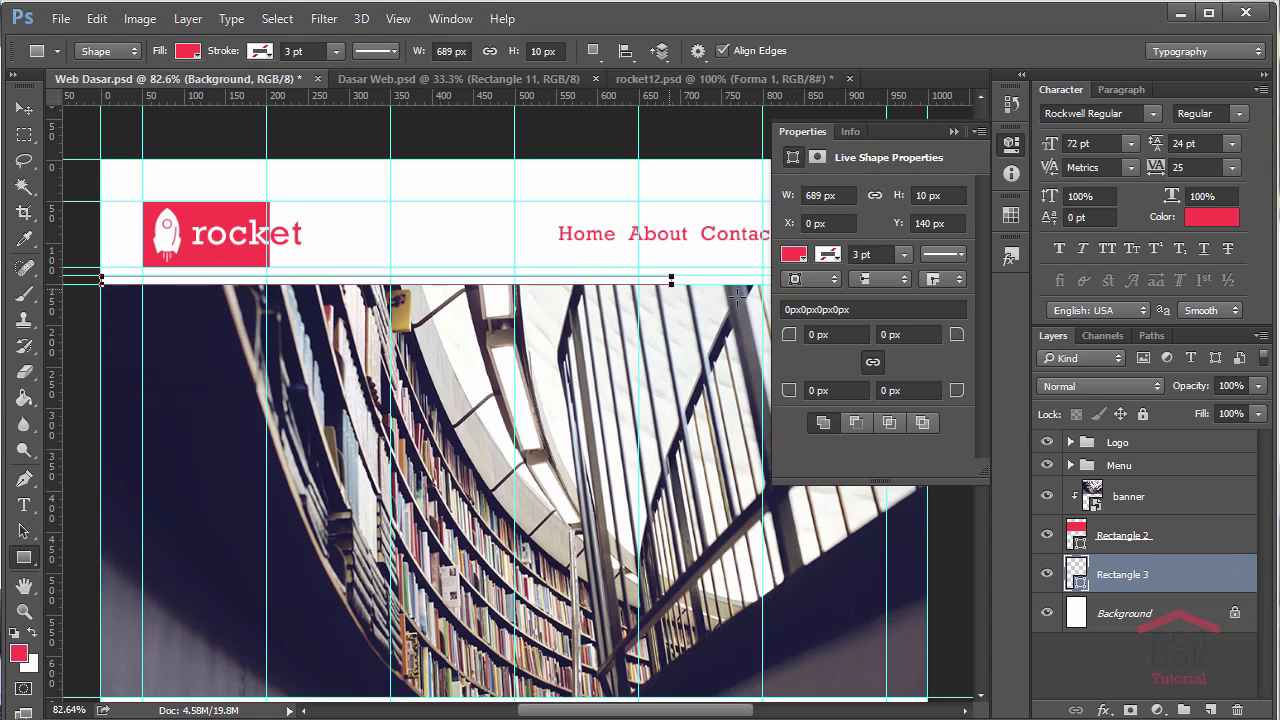
click(954, 132)
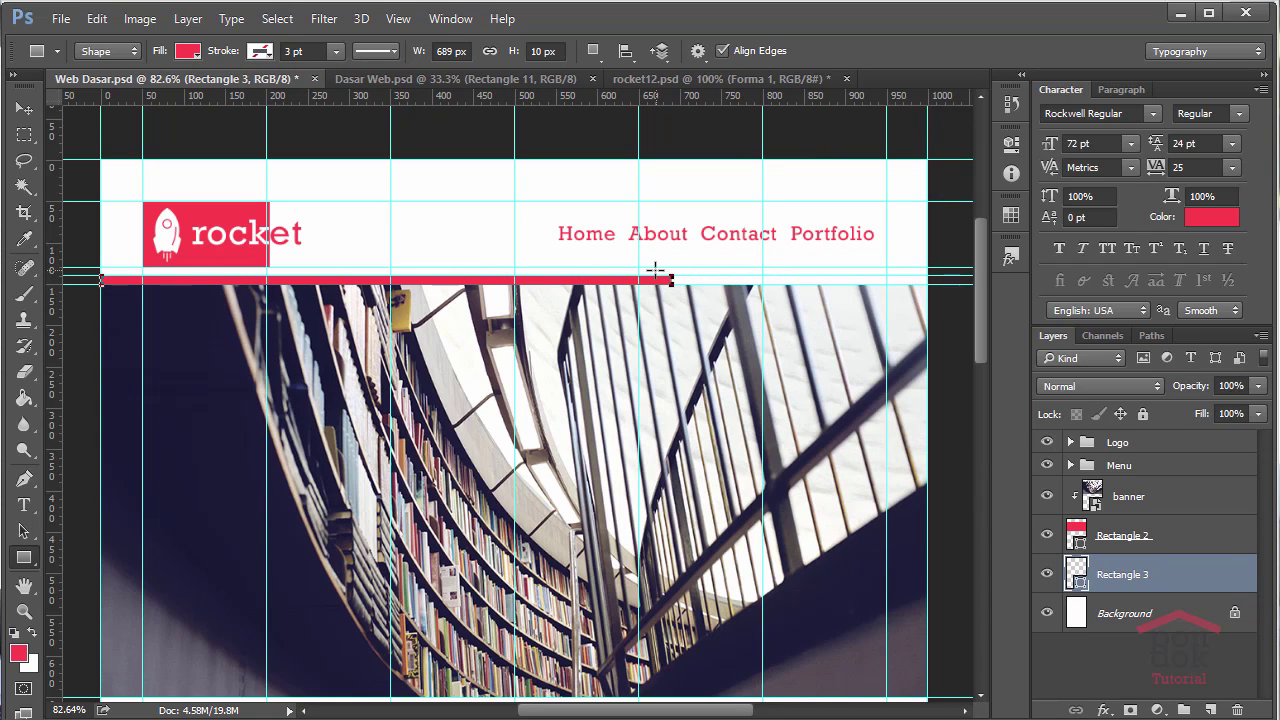
scroll(406, 289, up, 2)
scroll(400, 296, up, 2)
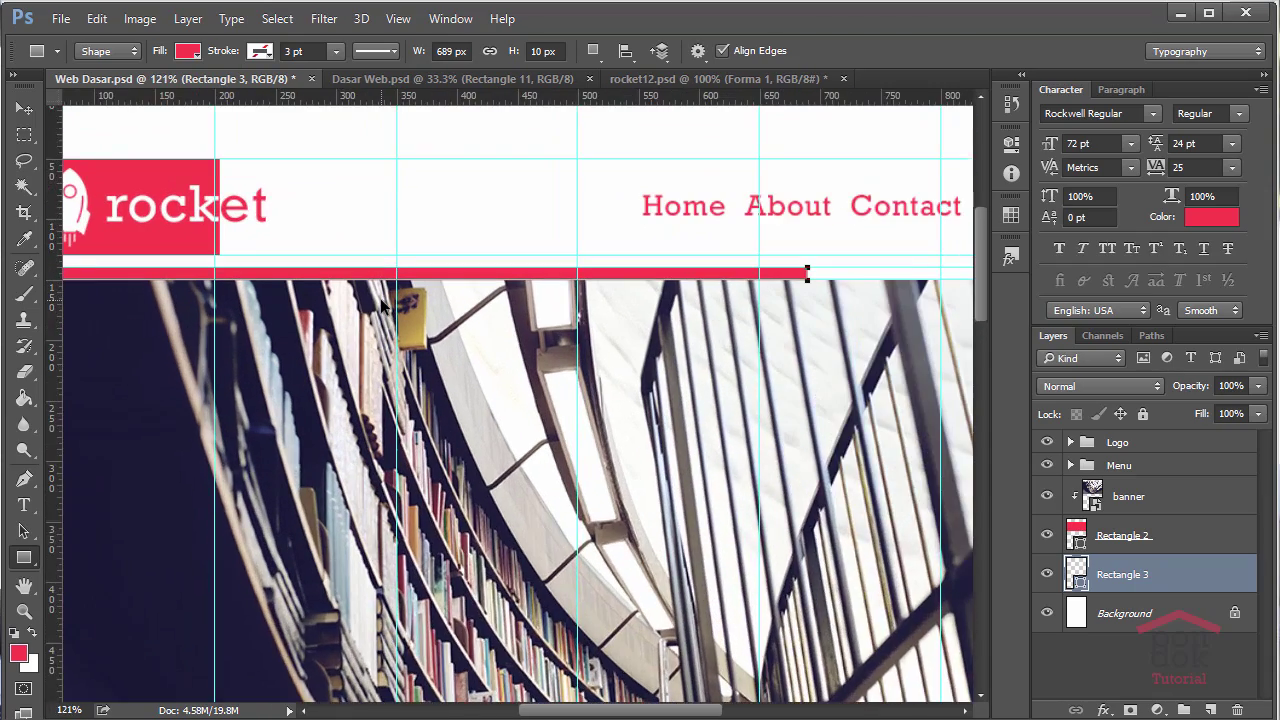
scroll(392, 304, up, 2)
scroll(385, 312, up, 2)
scroll(385, 312, up, 2)
scroll(400, 320, up, 1)
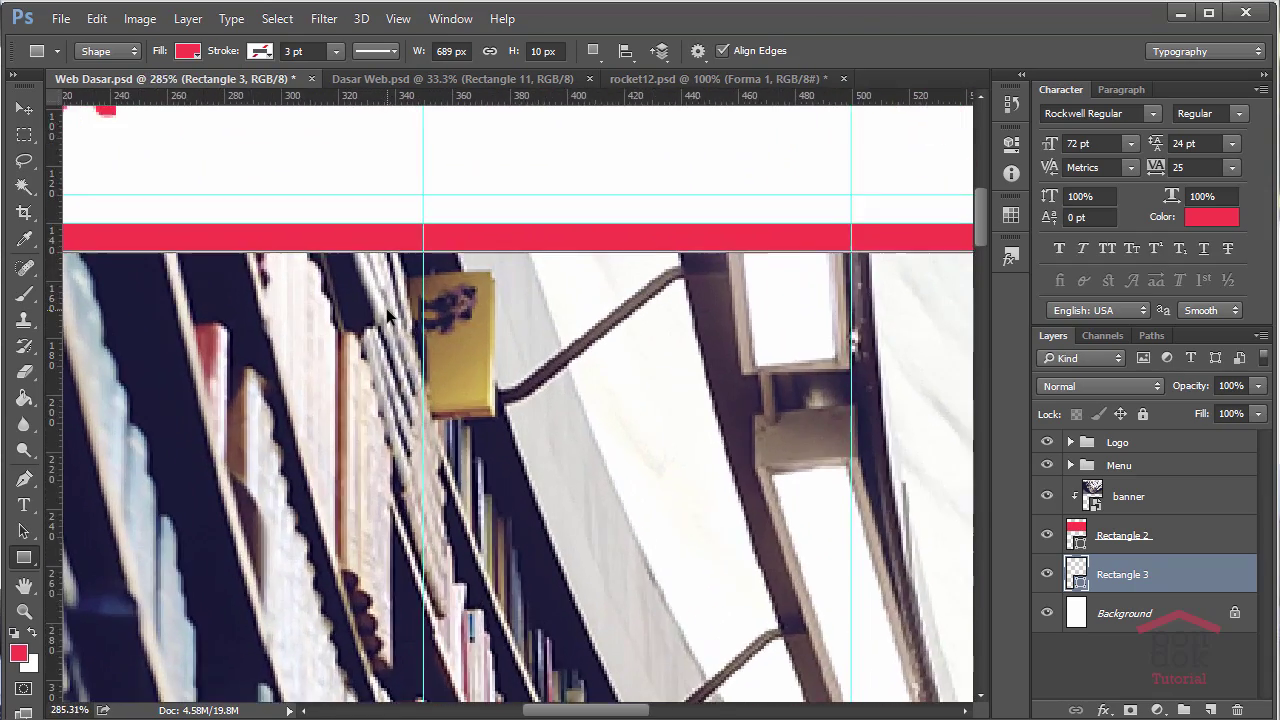
scroll(500, 500, down, 3)
scroll(610, 668, down, 1)
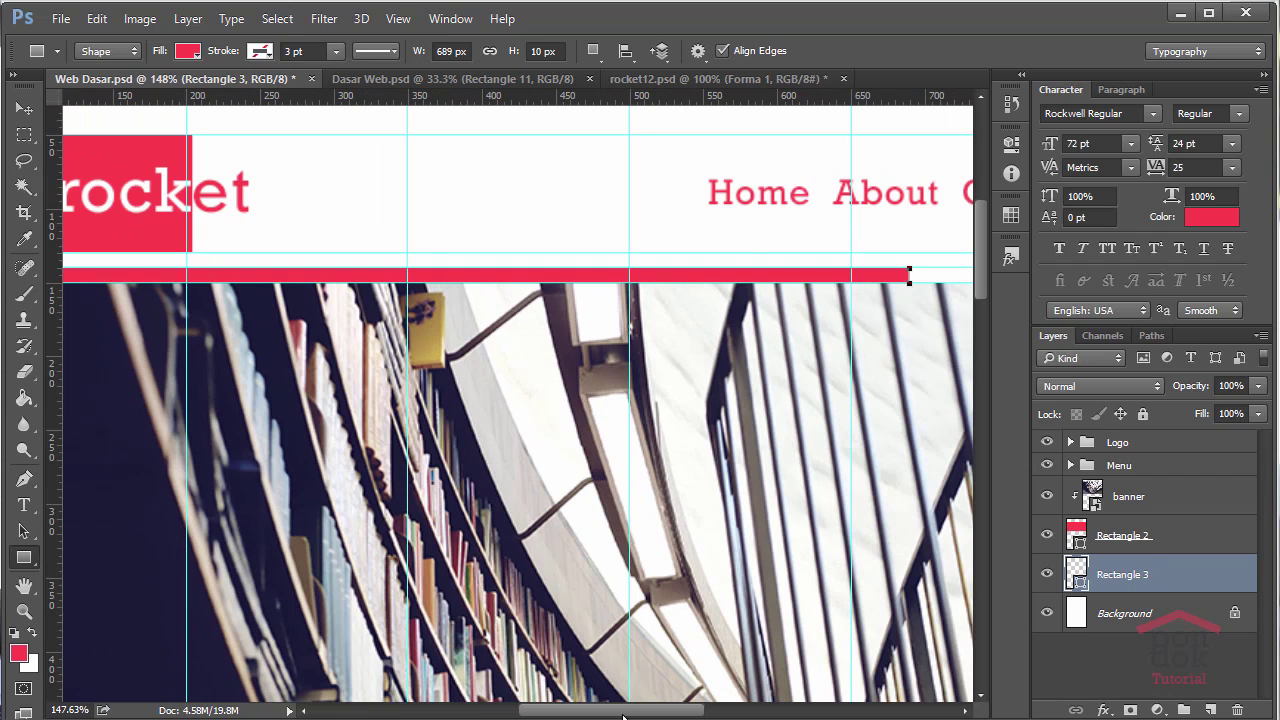
drag(623, 712, 728, 710)
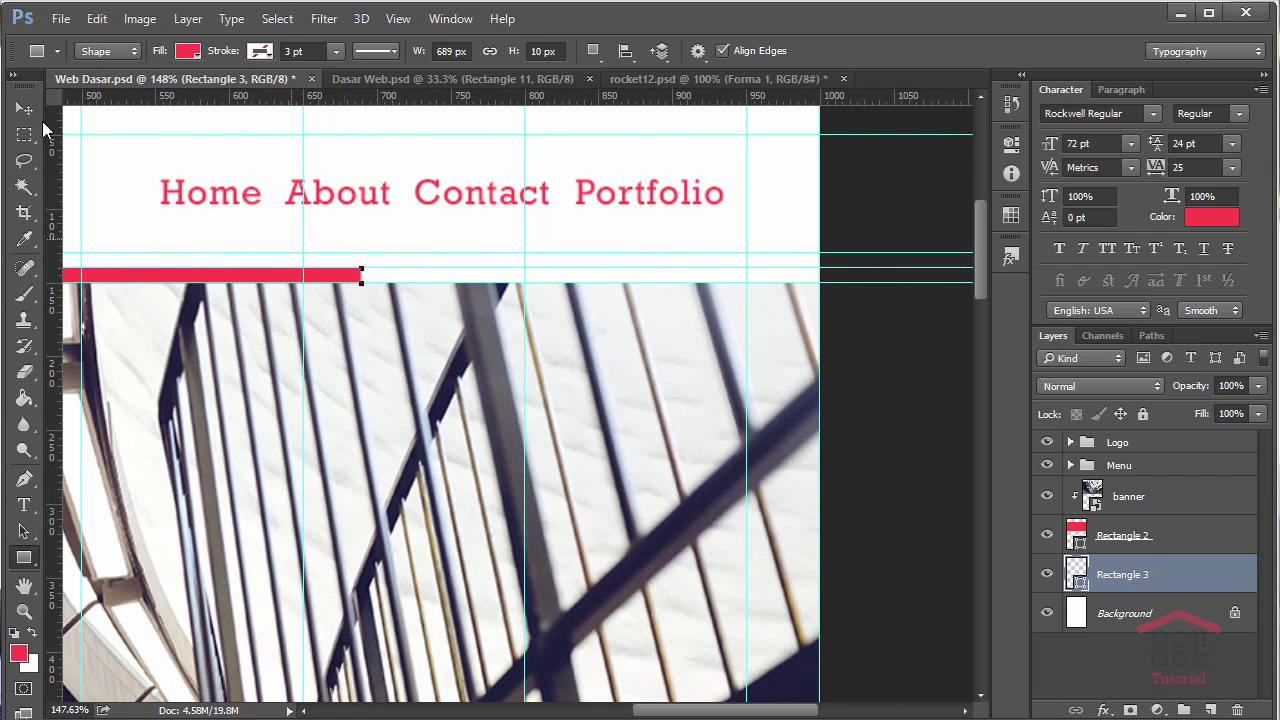
click(24, 108)
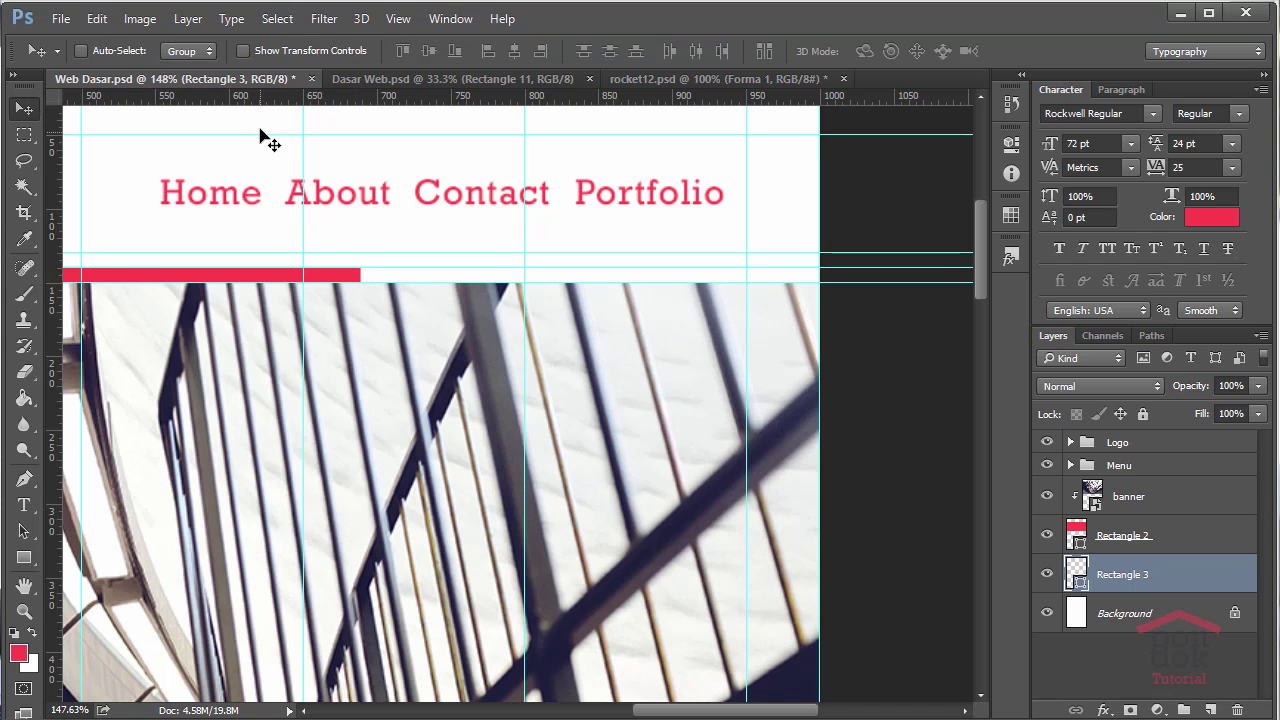
Stretch the red strip's right edge out to the page edge and apply it.
click(279, 50)
mouse_move(362, 273)
mouse_down()
mouse_move(778, 300)
mouse_move(822, 290)
mouse_up()
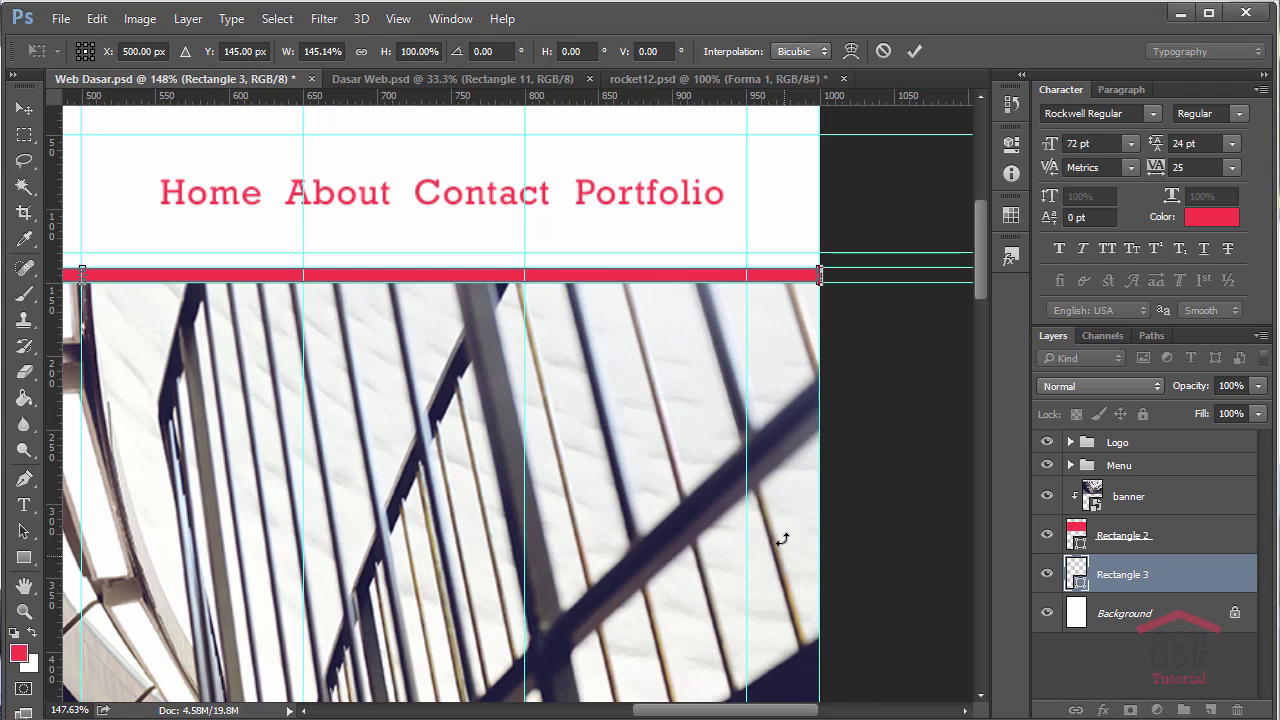
key(Return)
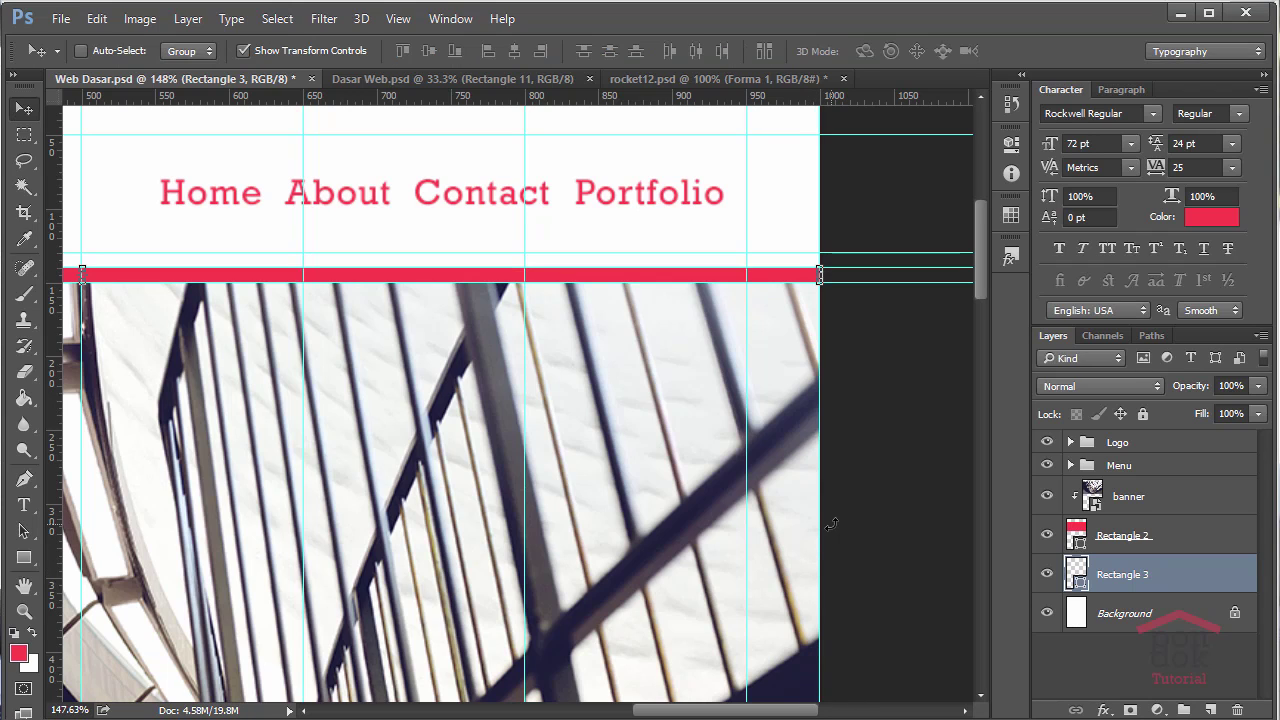
View the page at 100% with the guides hidden to inspect the header.
scroll(724, 472, down, 2)
scroll(700, 485, down, 1)
scroll(670, 500, down, 1)
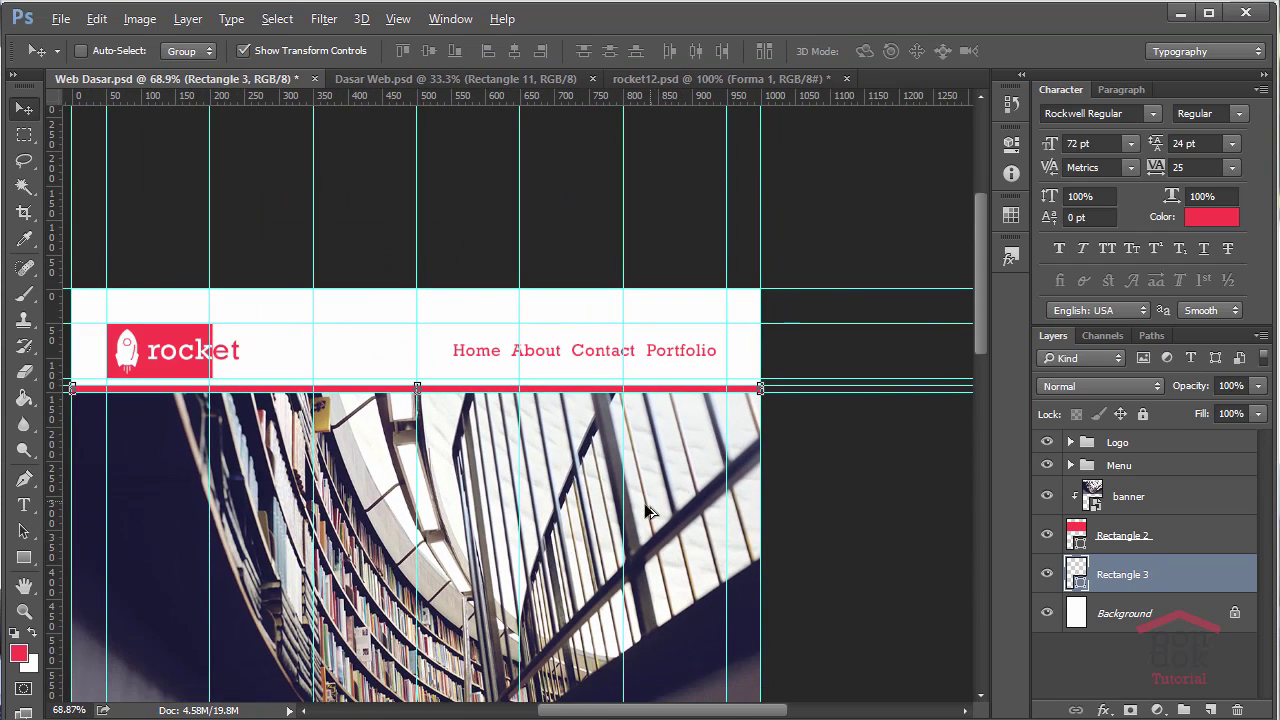
scroll(637, 516, down, 1)
scroll(637, 516, up, 1)
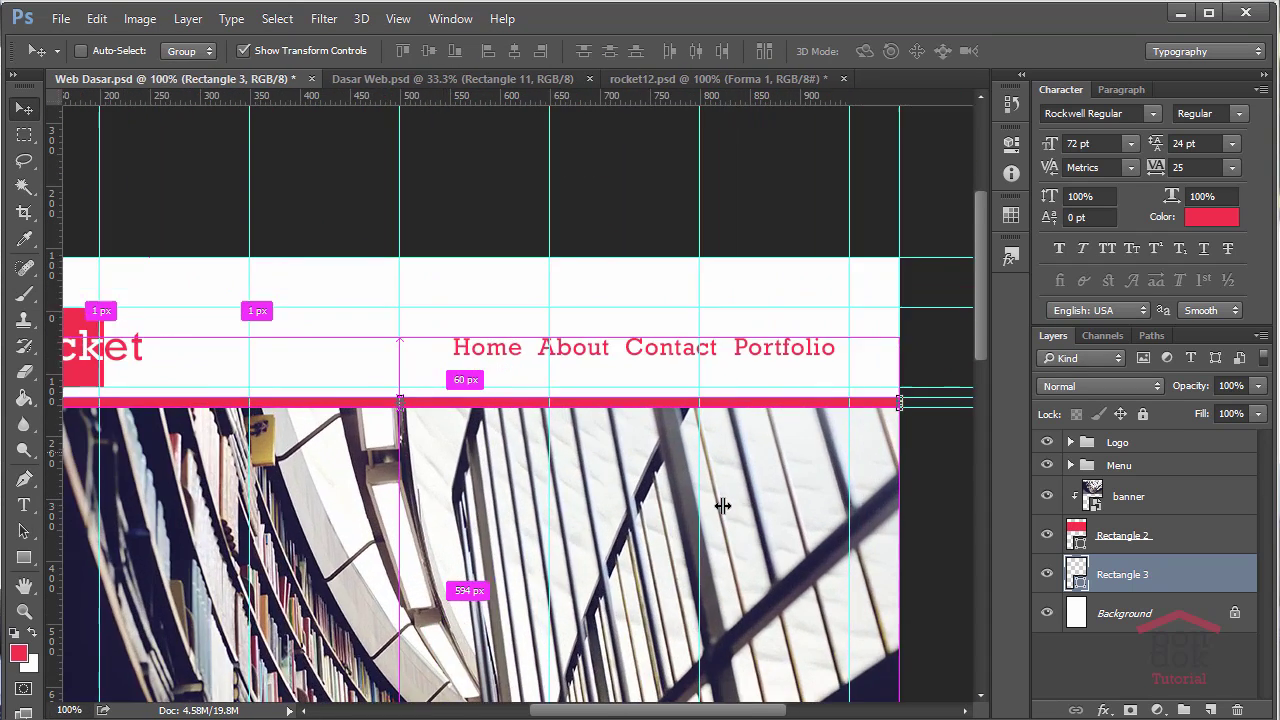
key(ctrl+1)
drag(755, 712, 730, 710)
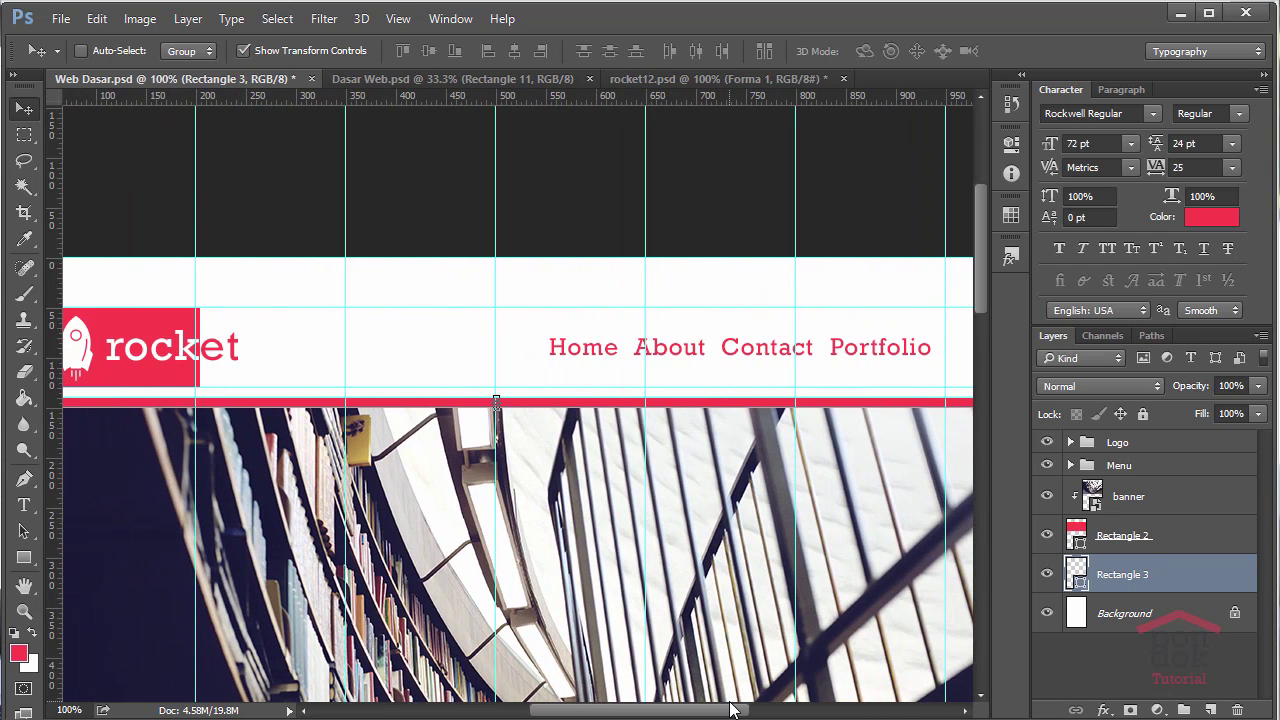
key(ctrl+semicolon)
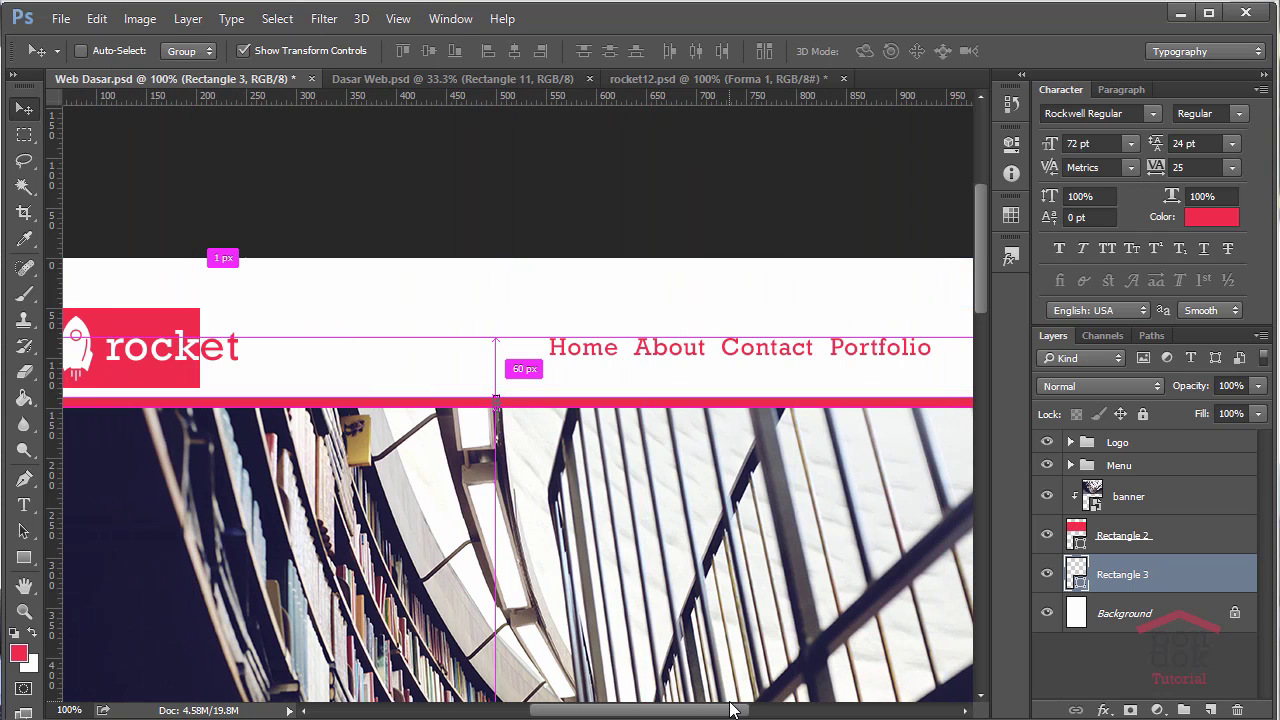
scroll(600, 545, down, 1)
Turn off the transform controls around the red strip.
scroll(597, 543, down, 1)
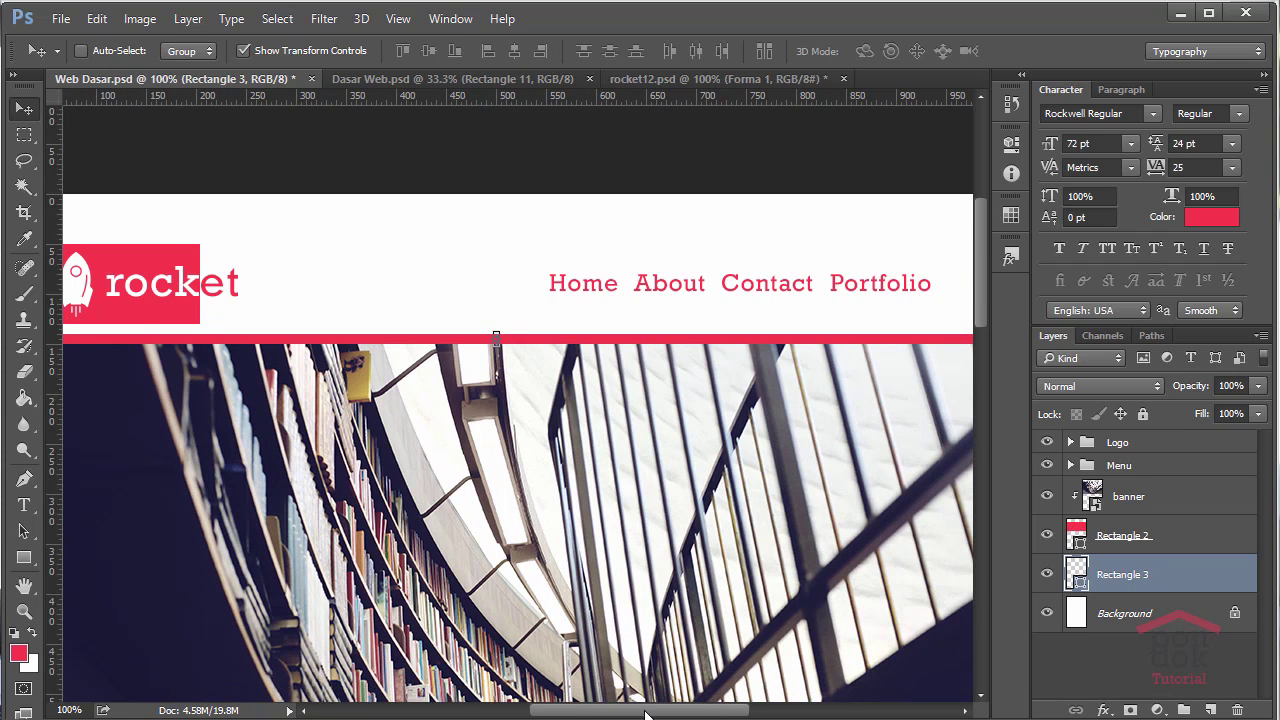
drag(649, 712, 664, 714)
scroll(394, 300, left, 1)
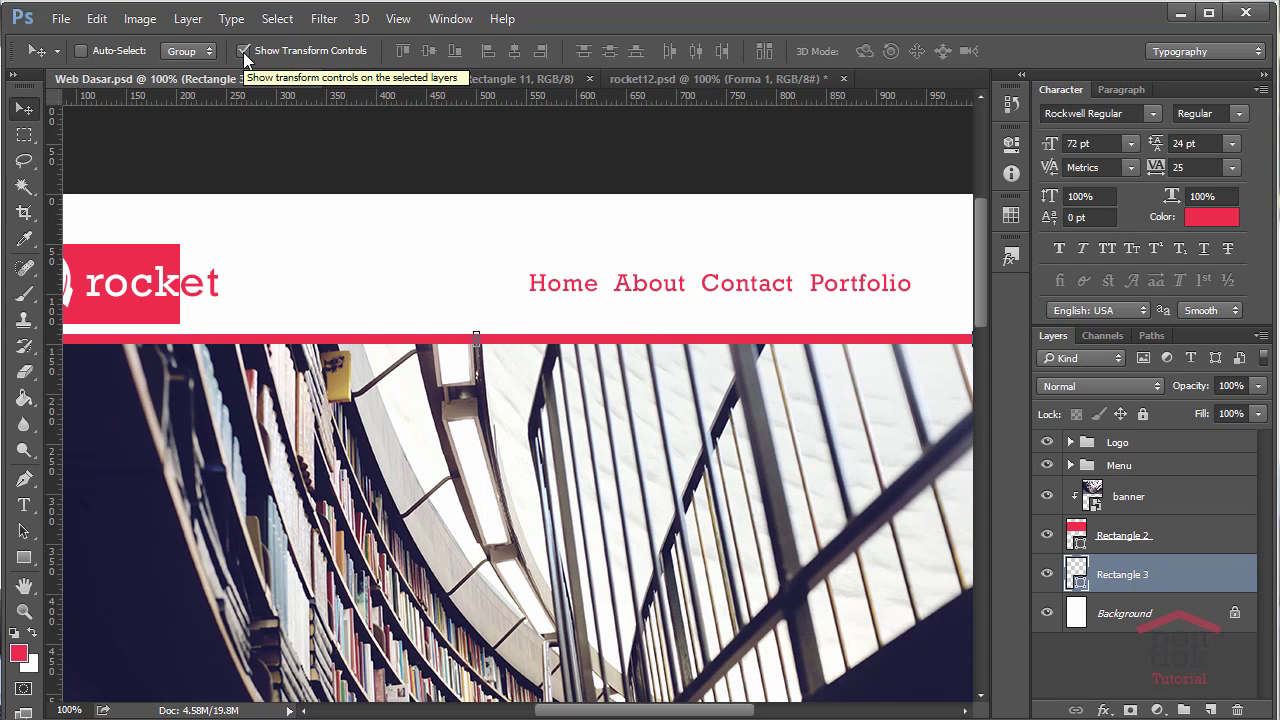
click(243, 51)
drag(591, 716, 595, 697)
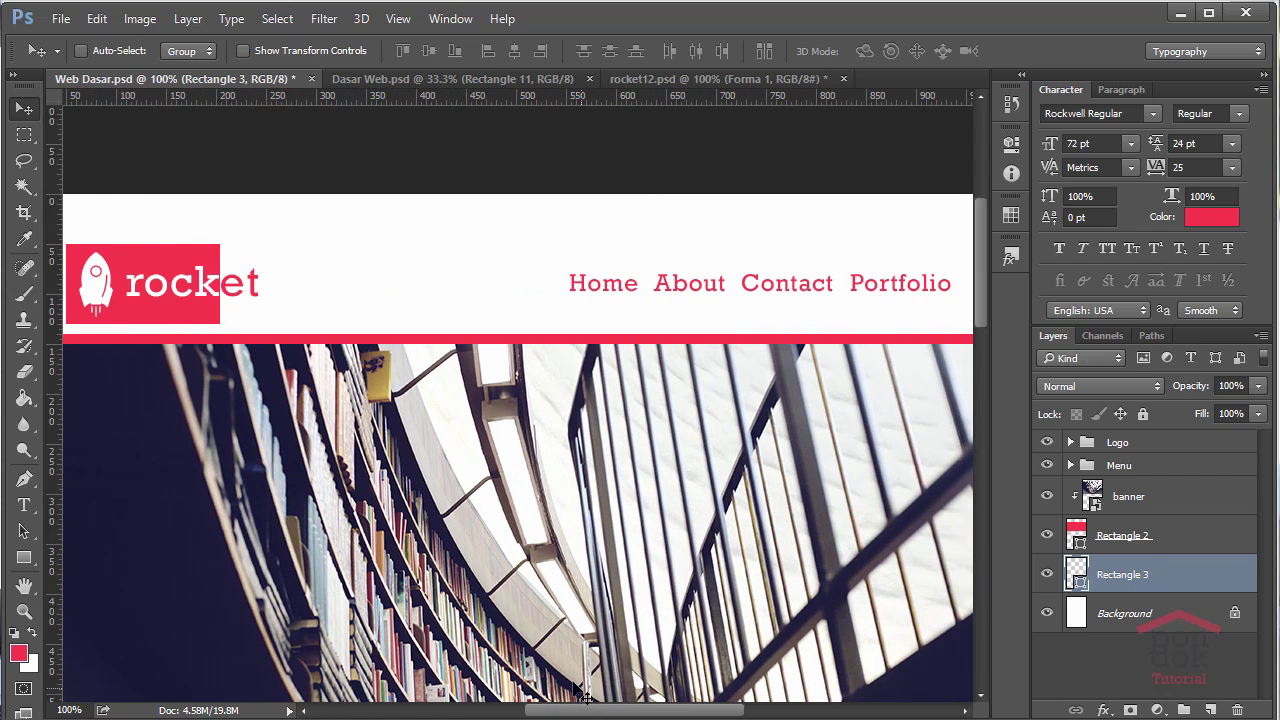
scroll(610, 610, down, 3)
scroll(630, 660, down, 5)
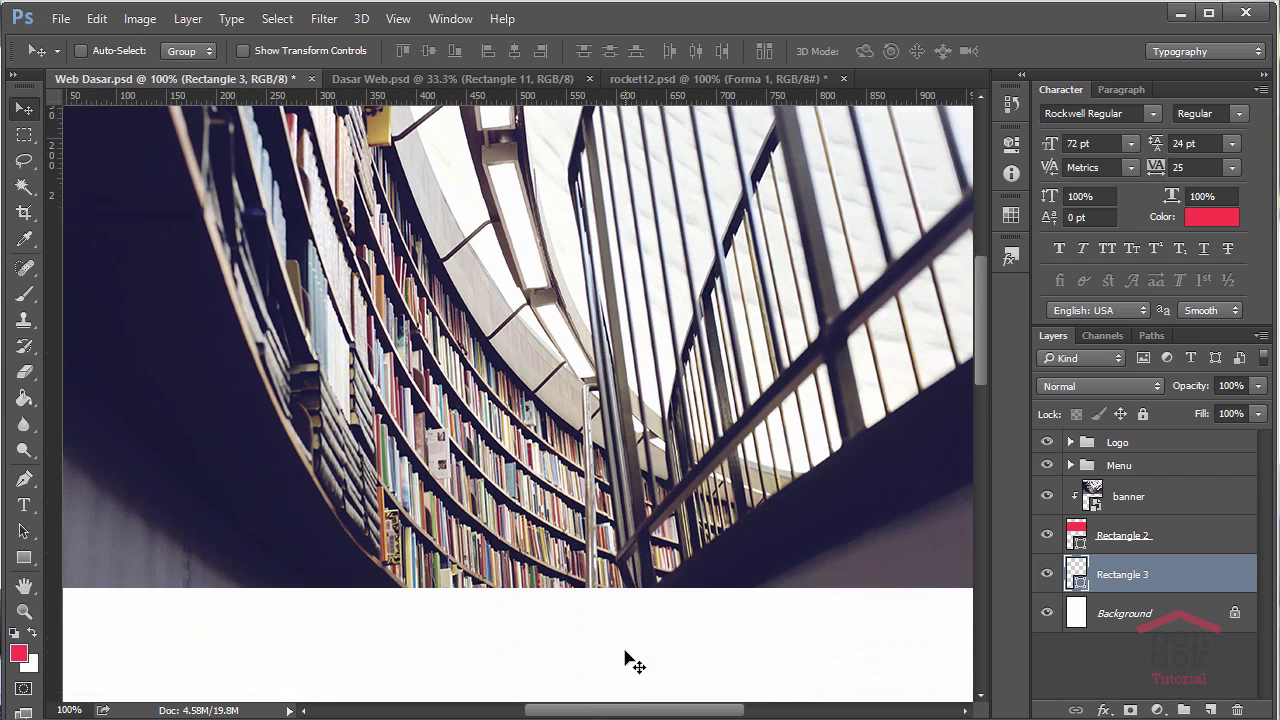
scroll(630, 660, up, 4)
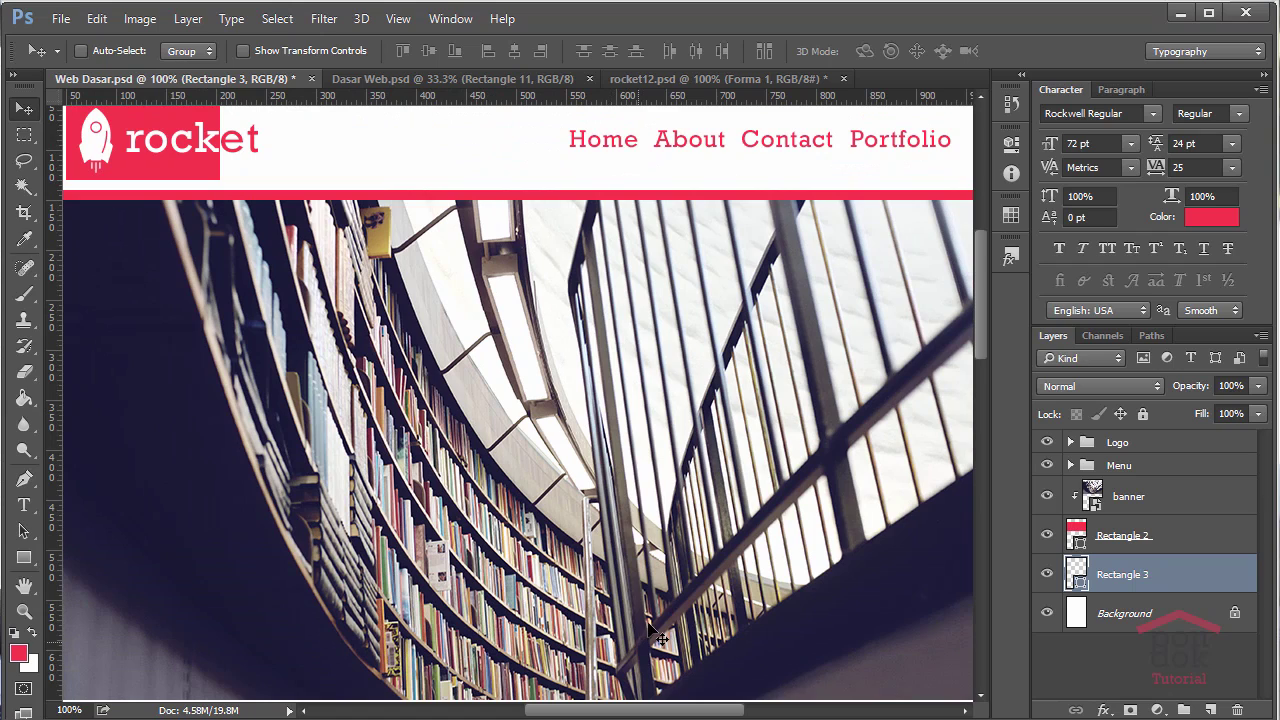
scroll(655, 635, down, 3)
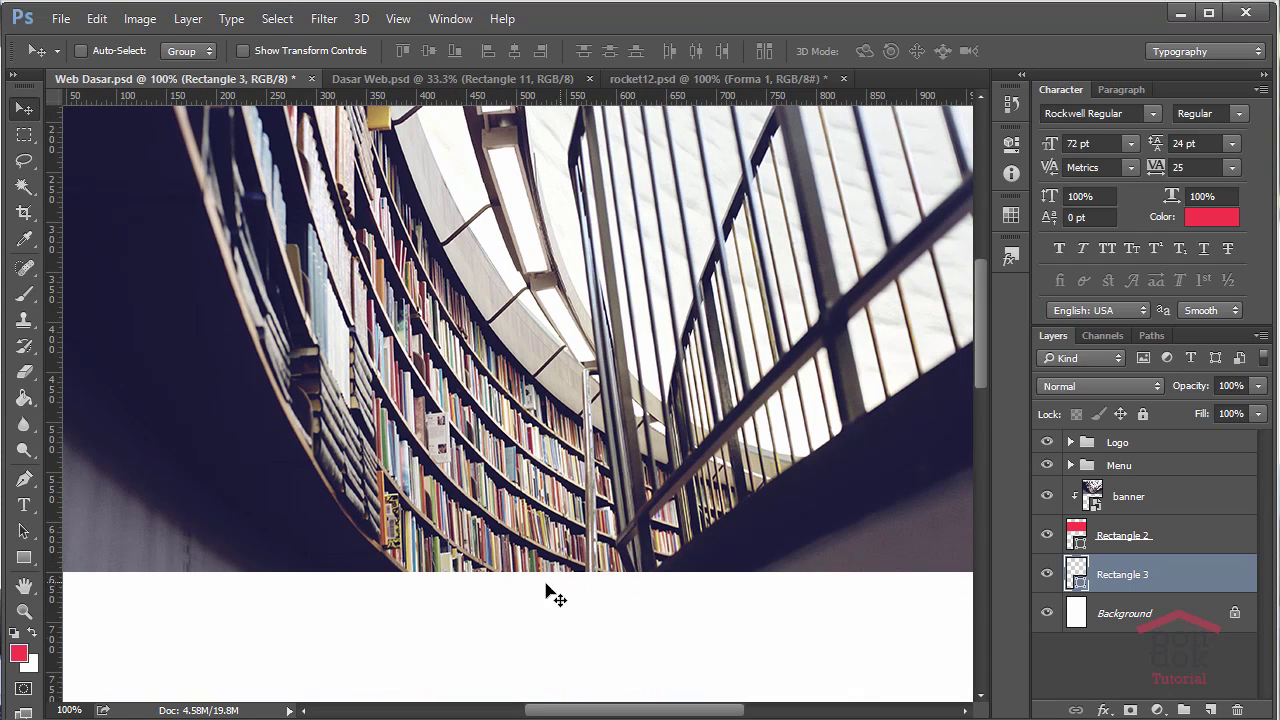
scroll(546, 591, up, 3)
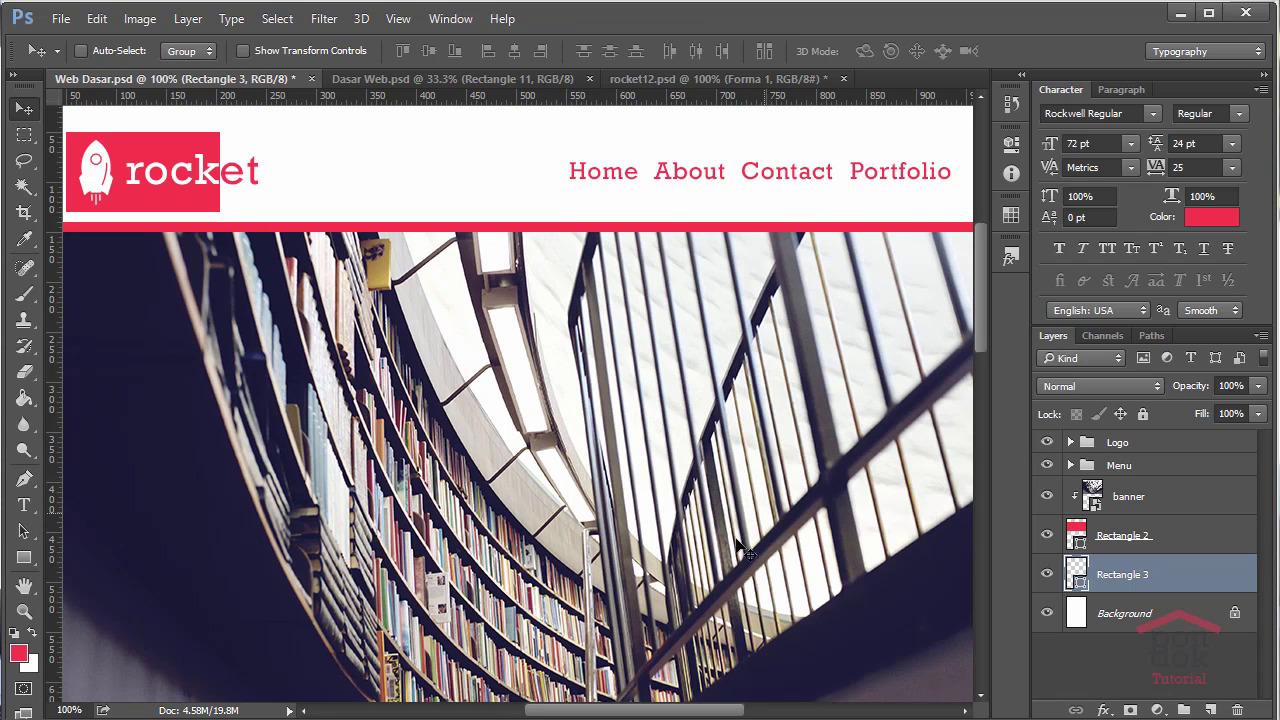
Measure the menu-to-strip spacing with Ctrl, then show the guides again and zoom out.
key(ctrl)
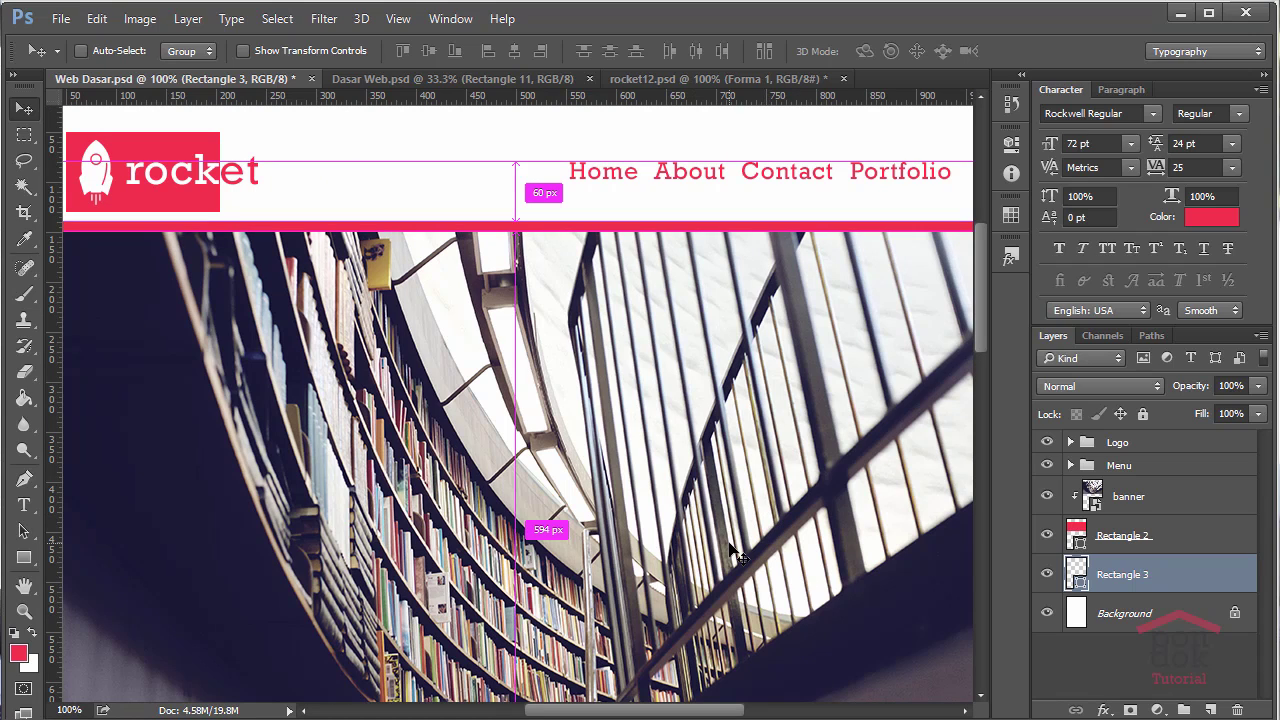
key(ctrl+semicolon)
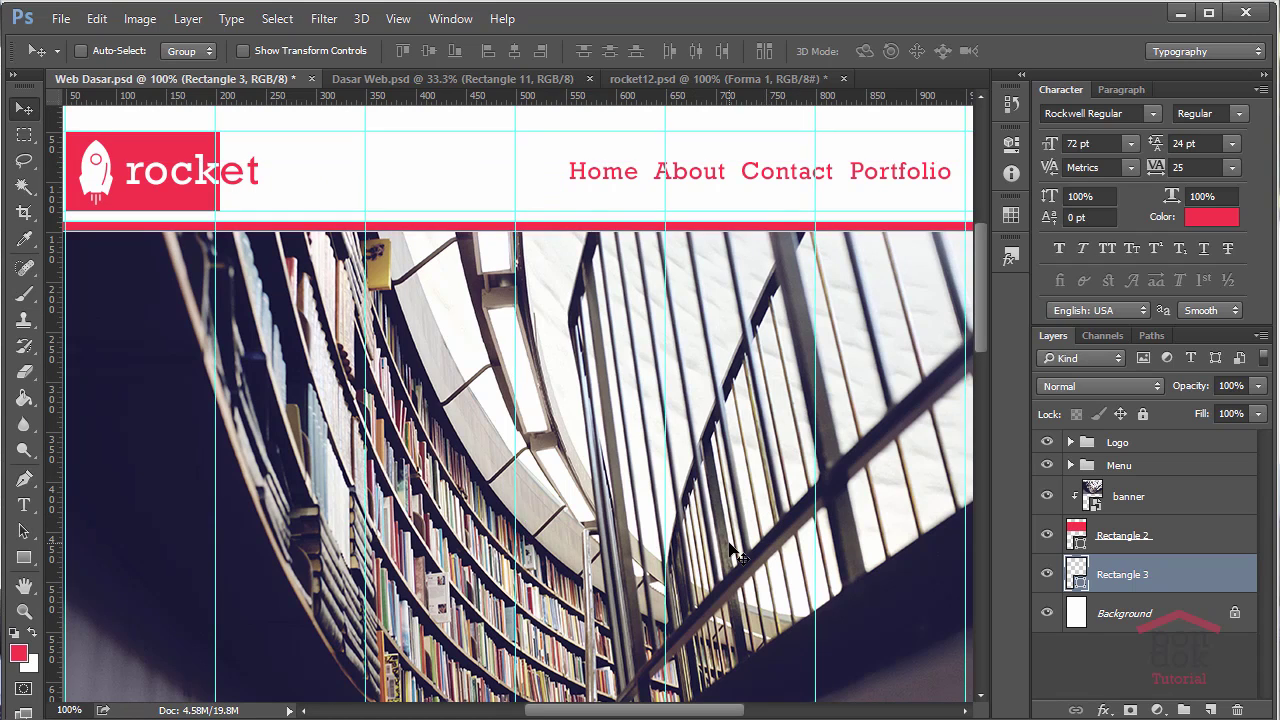
scroll(650, 520, down, 2)
scroll(625, 530, down, 1)
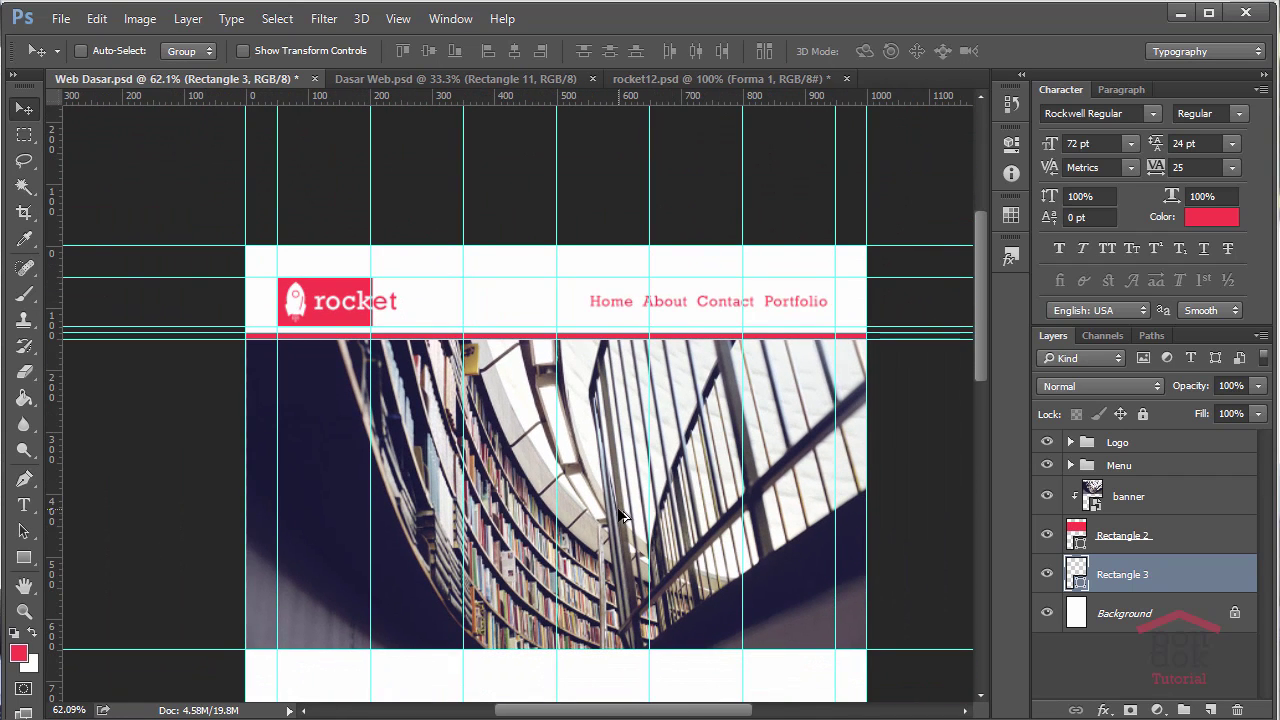
scroll(619, 533, down, 1)
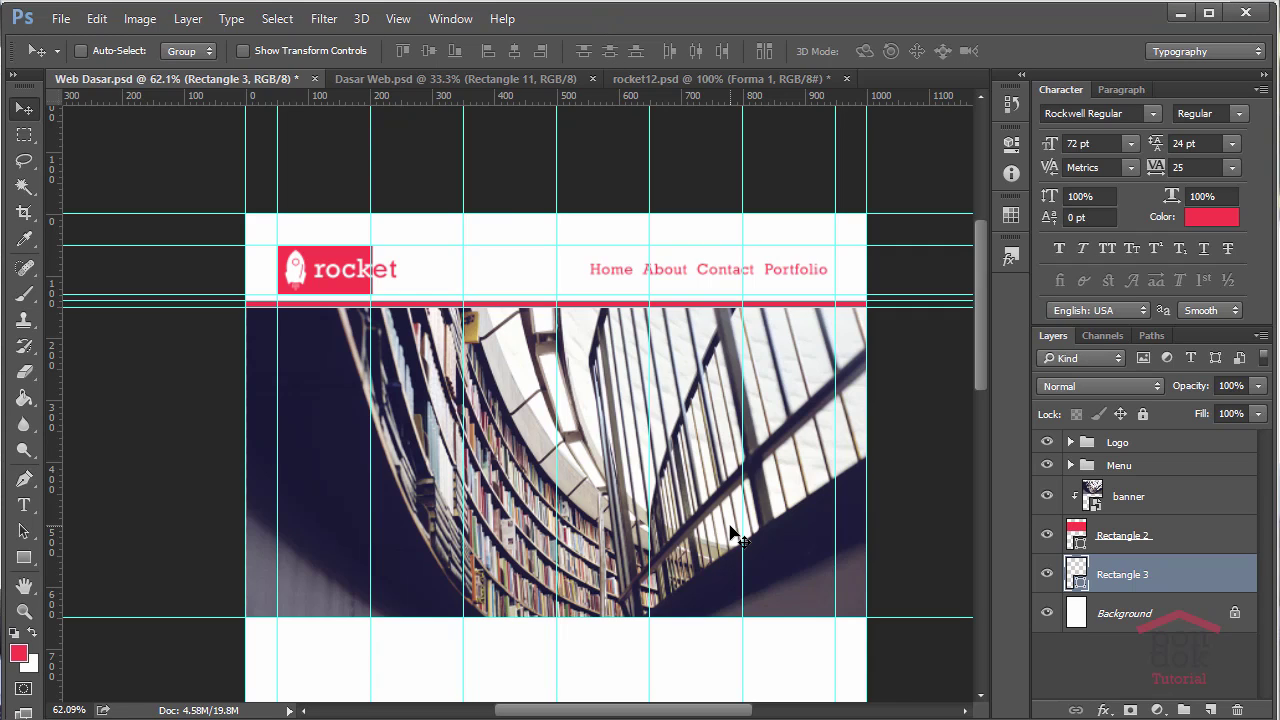
Create a horizontal guide at 660 px along the banner's bottom edge.
key(alt+v)
key(e)
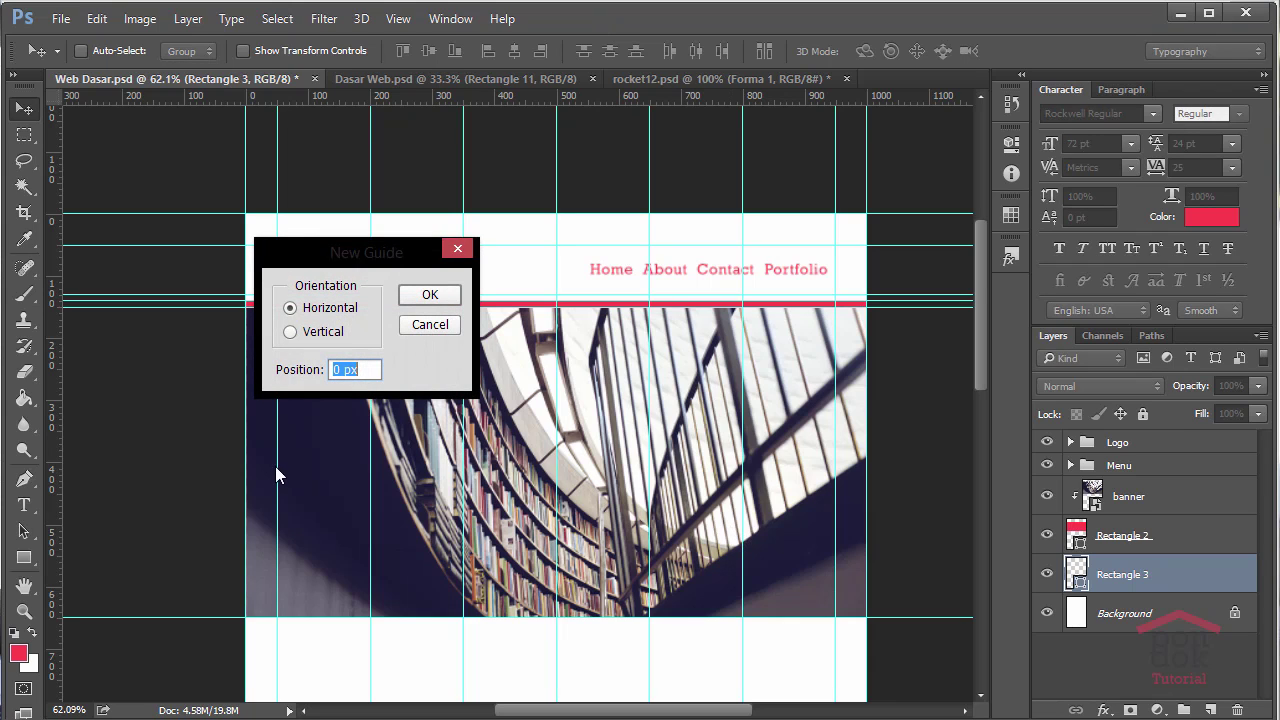
text(660)
key(Tab)
key(Return)
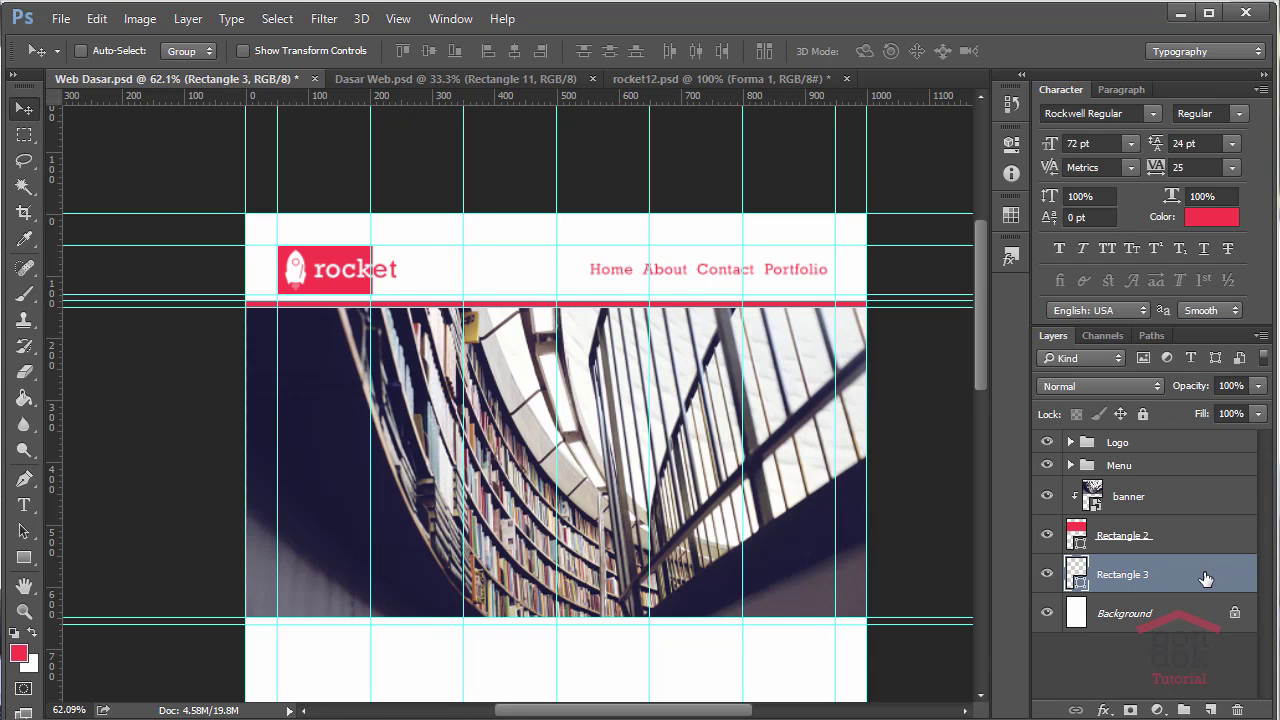
Duplicate Rectangle 3 and drag the copy down to the 660 px guide at the banner bottom.
key(ctrl+j)
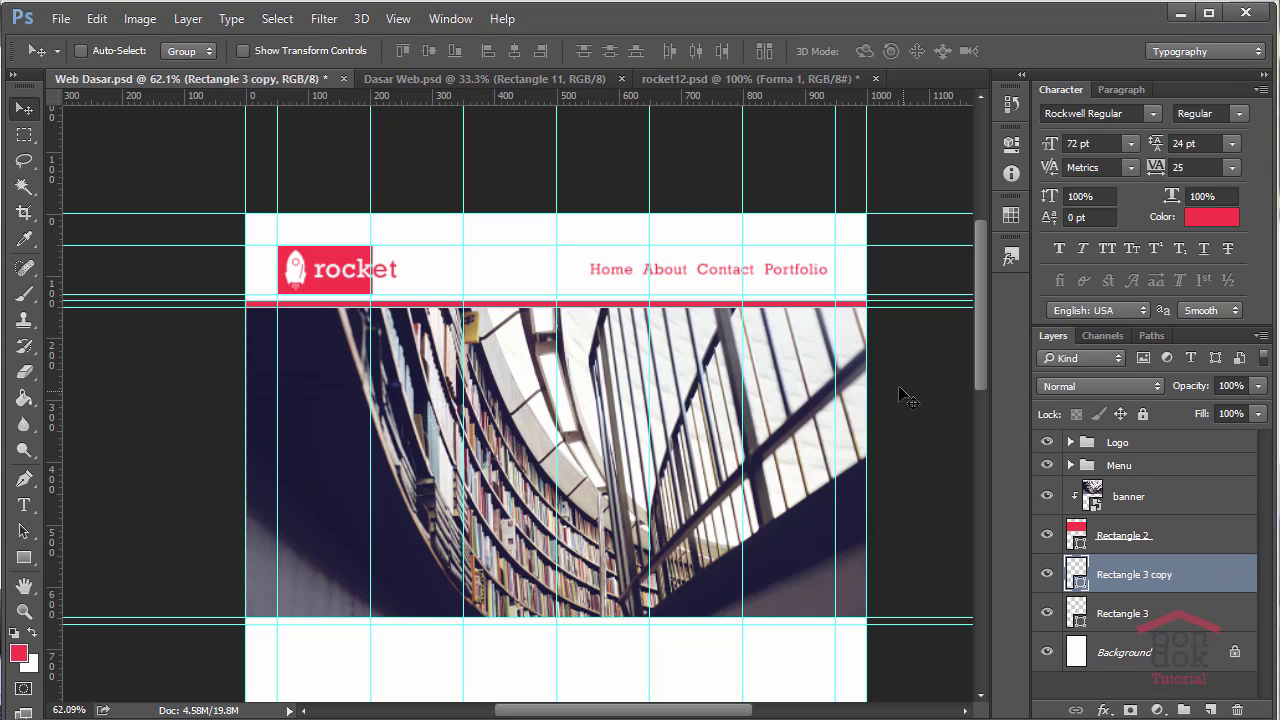
drag(895, 362, 908, 490)
drag(897, 420, 918, 600)
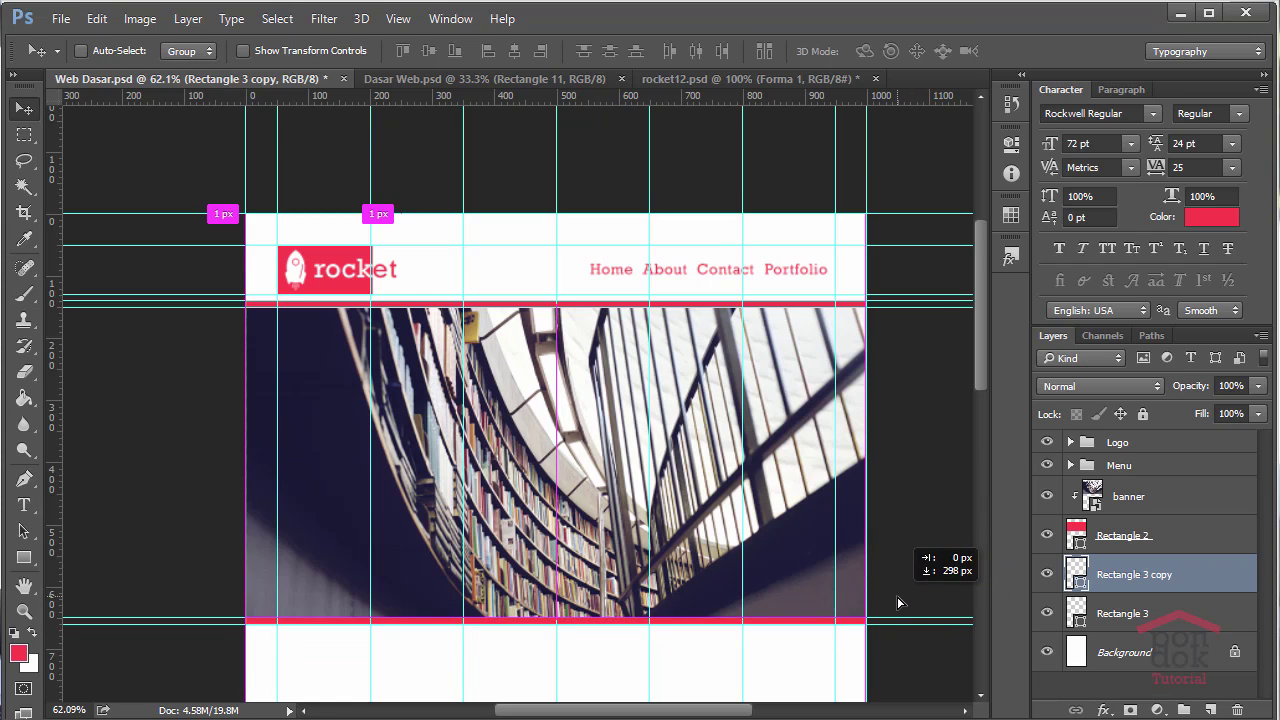
drag(918, 600, 881, 518)
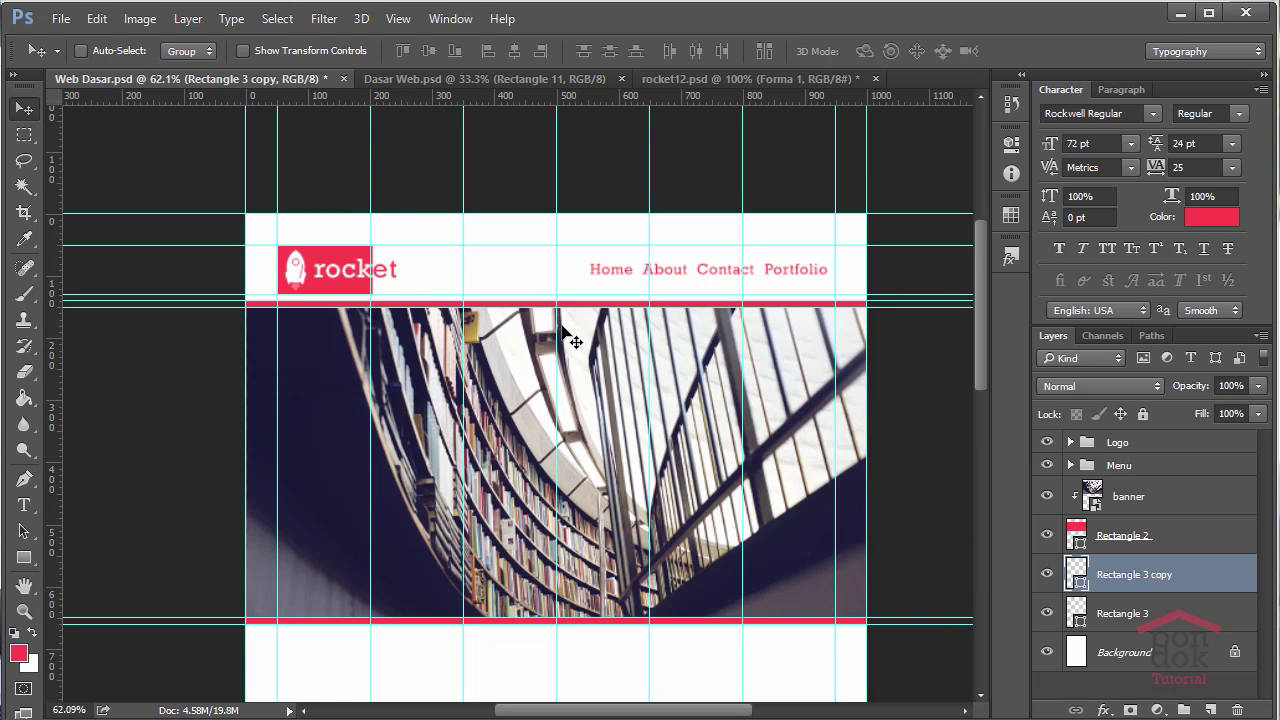
scroll(840, 528, down, 1)
scroll(829, 514, down, 1)
scroll(829, 514, up, 1)
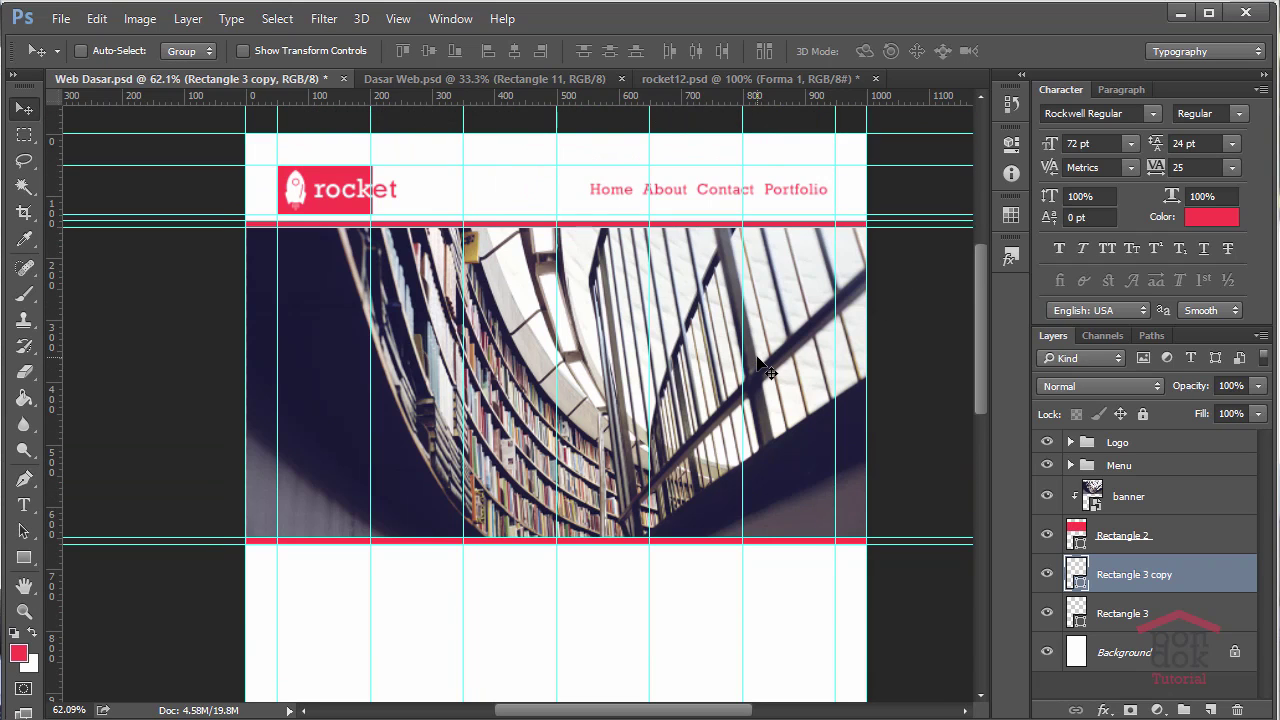
scroll(760, 368, down, 1)
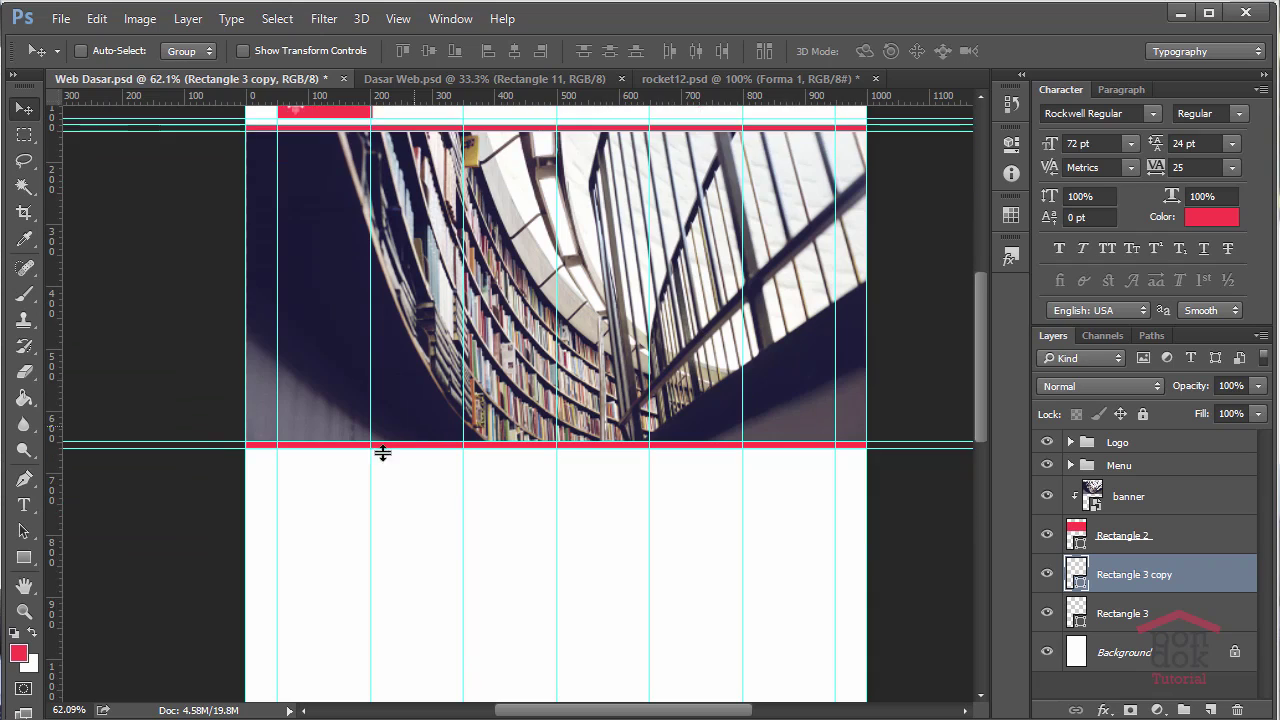
scroll(380, 449, down, 1)
scroll(723, 471, up, 1)
scroll(728, 484, up, 1)
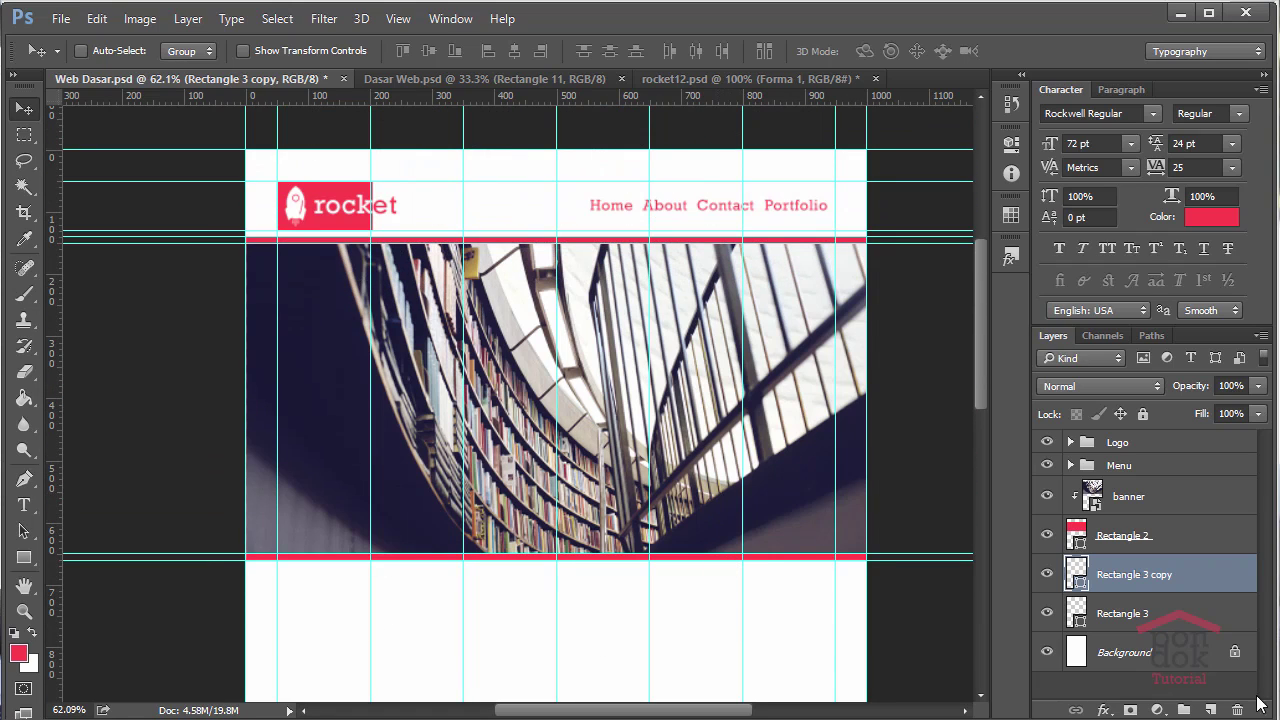